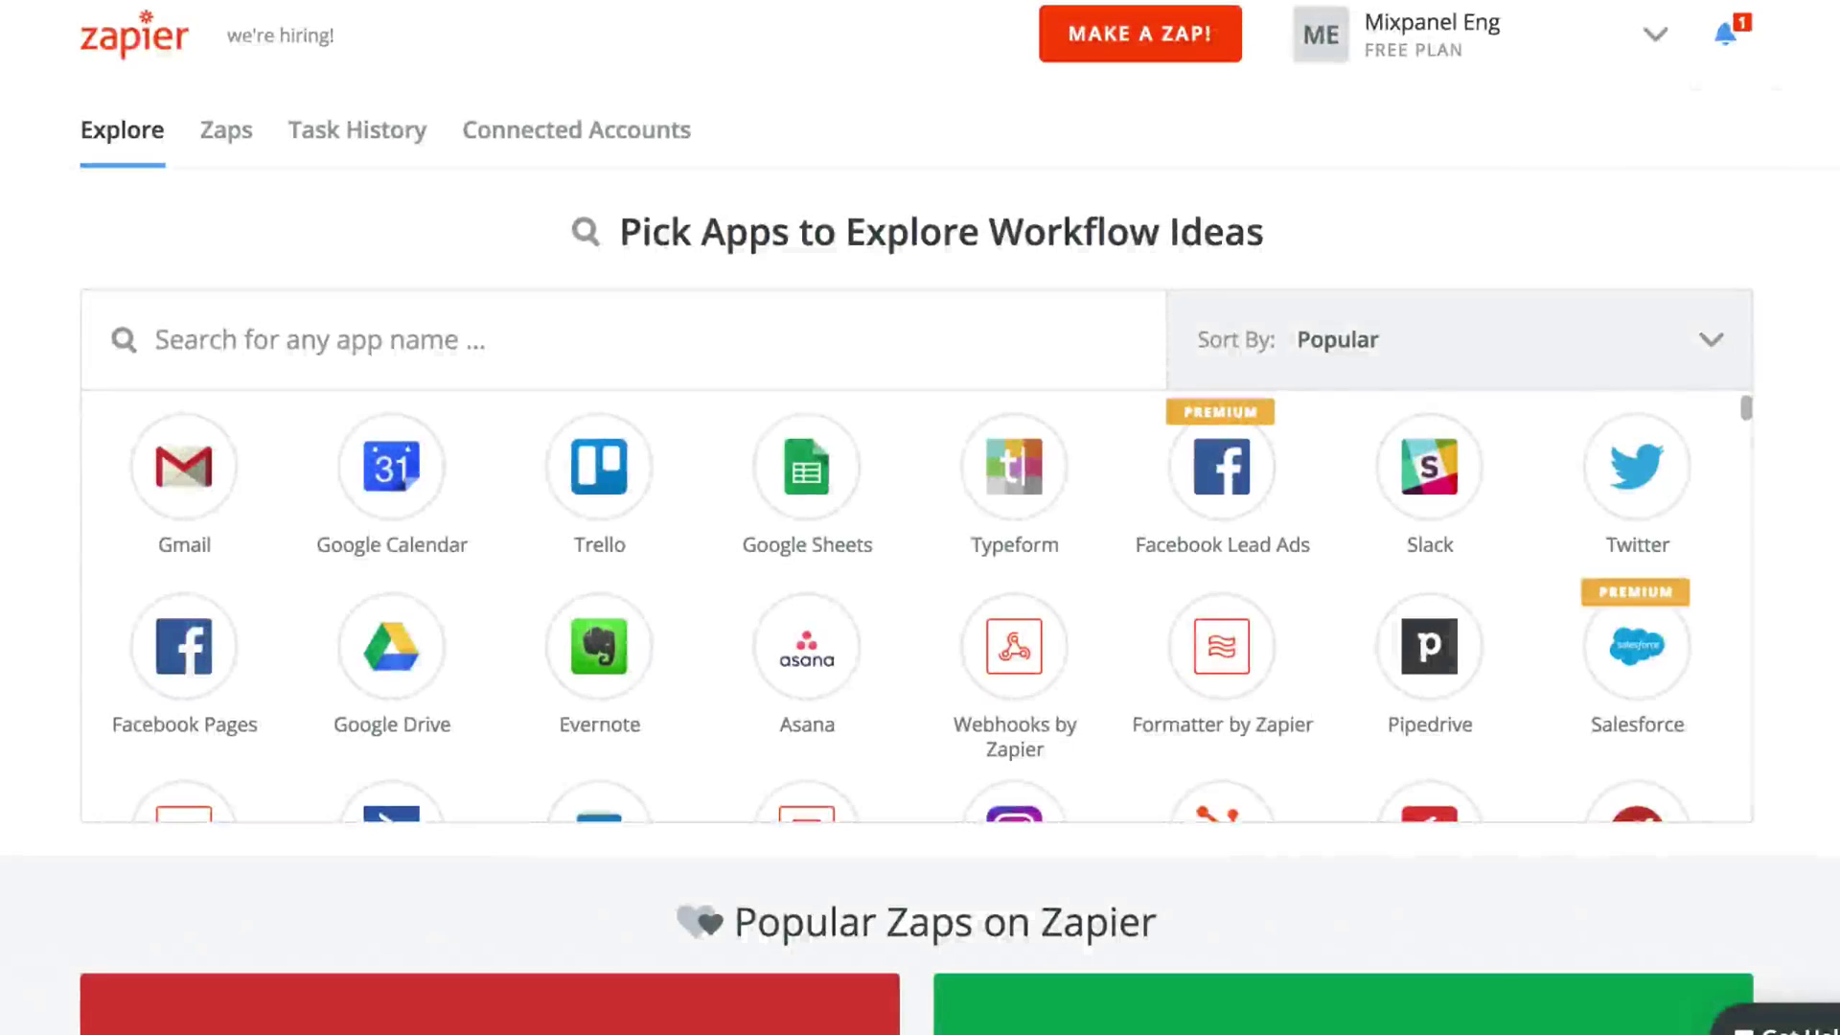
# Step: Scroll through the Explore app grid to the working Twitter mention to Google sheet zap
pyautogui.scroll(-2, 917, 604)
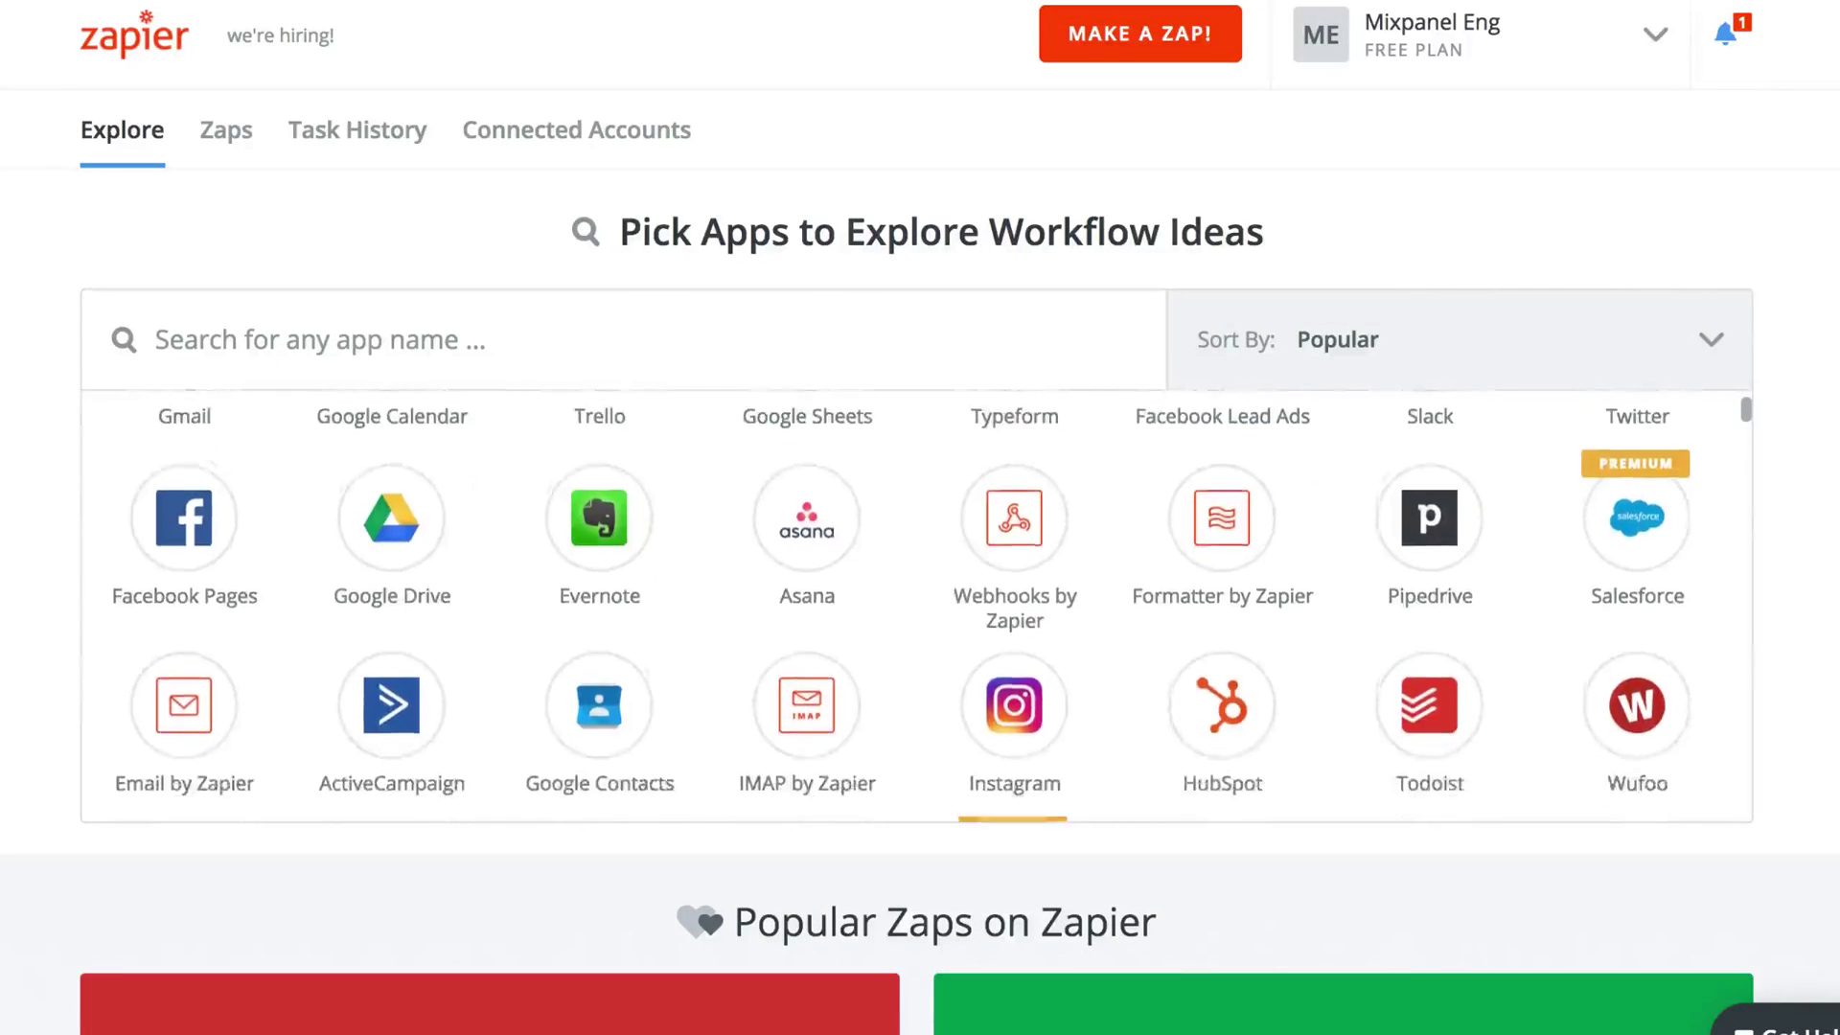
pyautogui.scroll(-1, 917, 603)
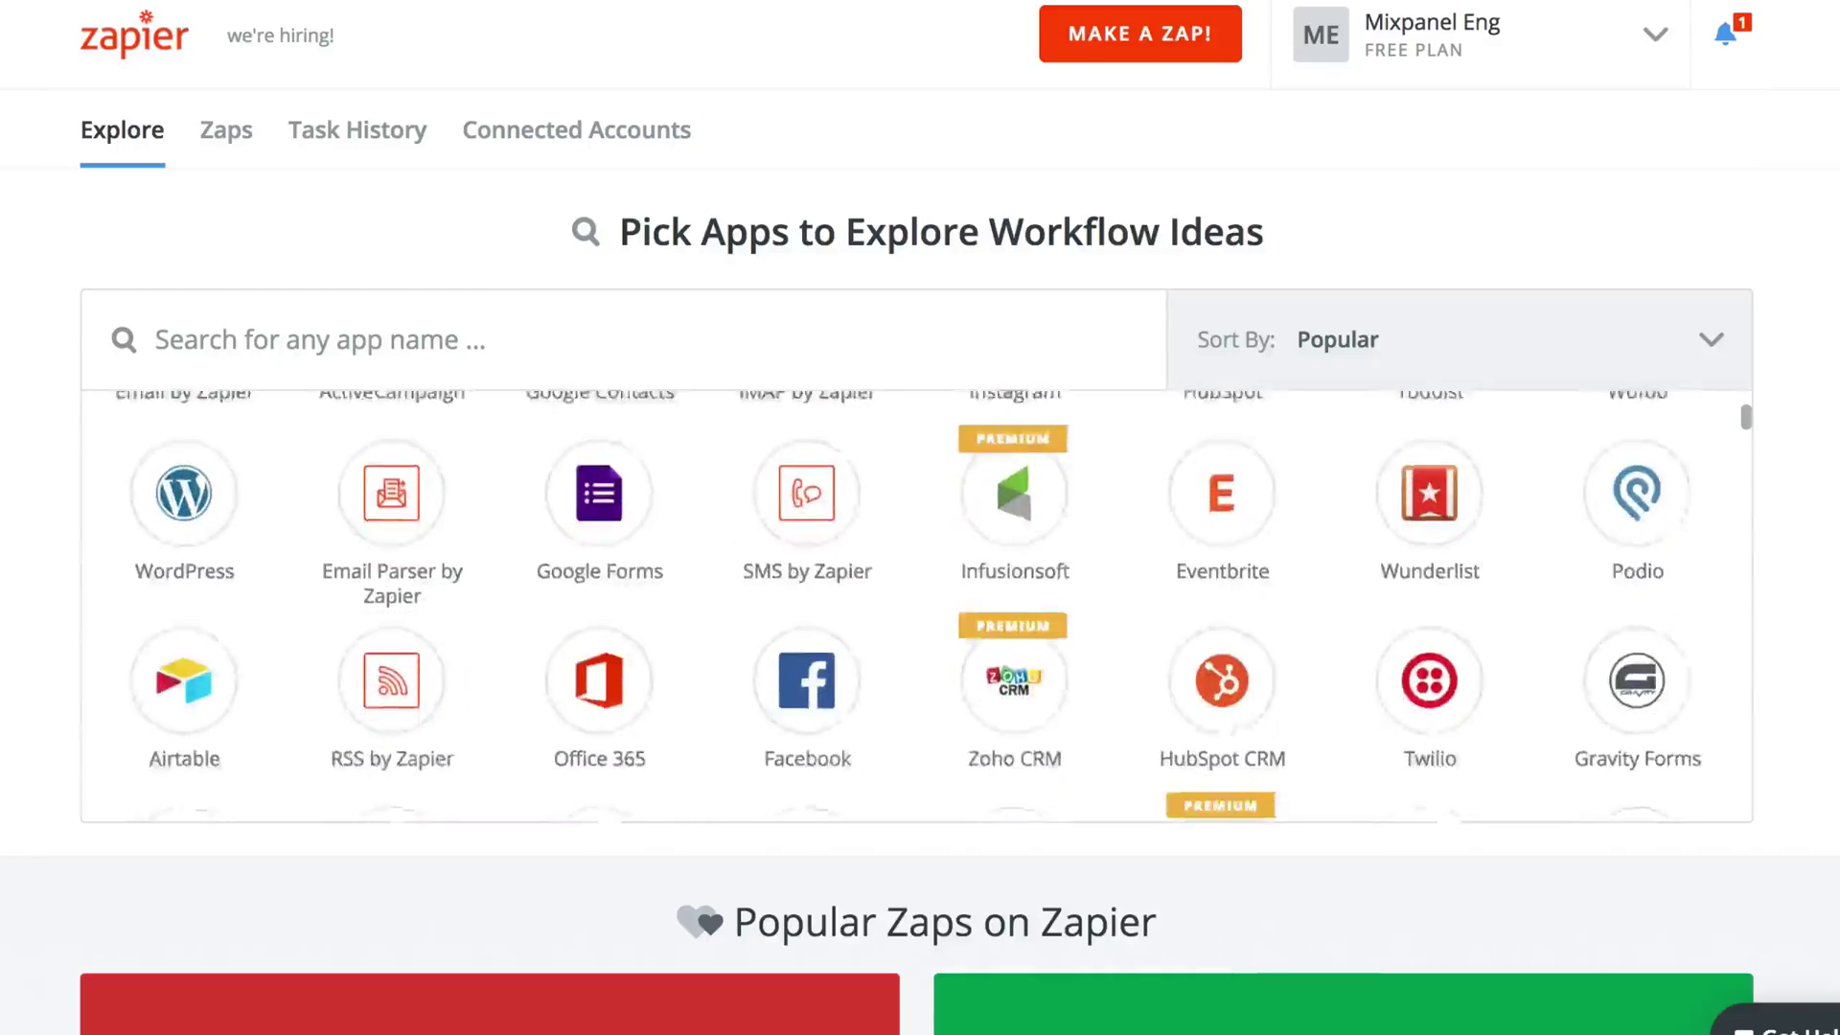
pyautogui.scroll(-5, 918, 603)
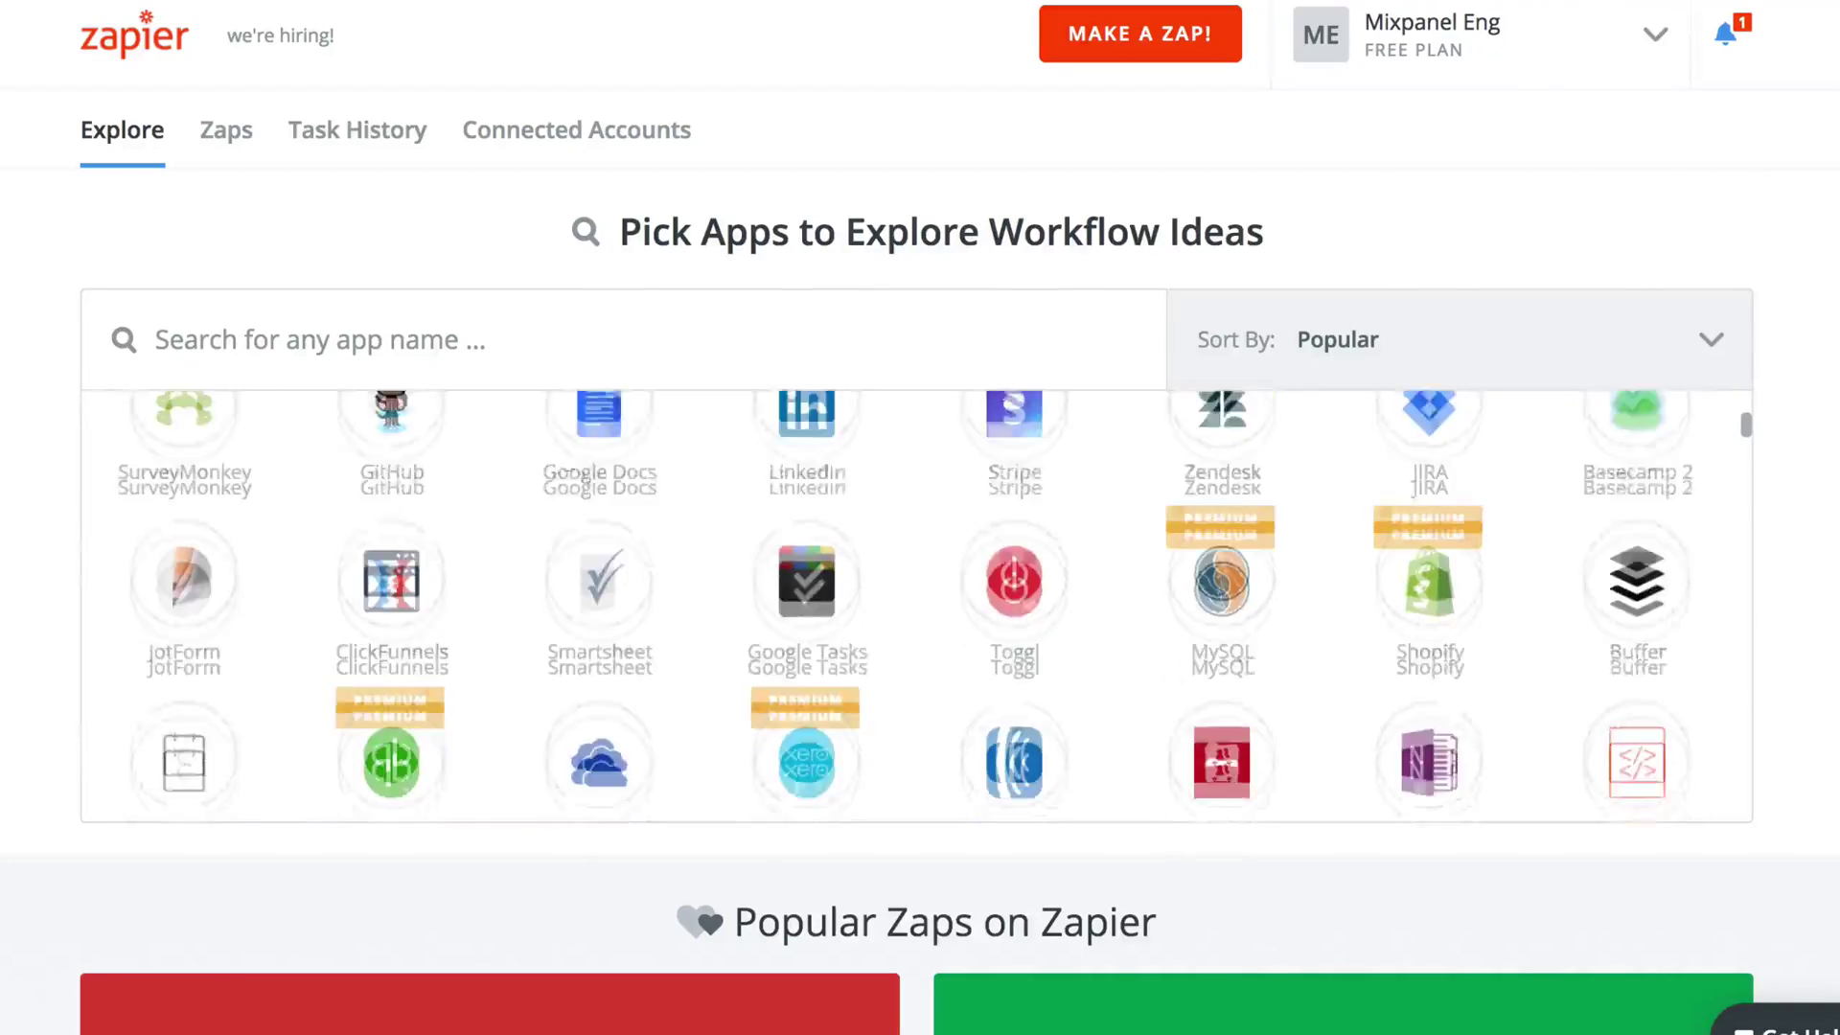
pyautogui.scroll(-6, 917, 604)
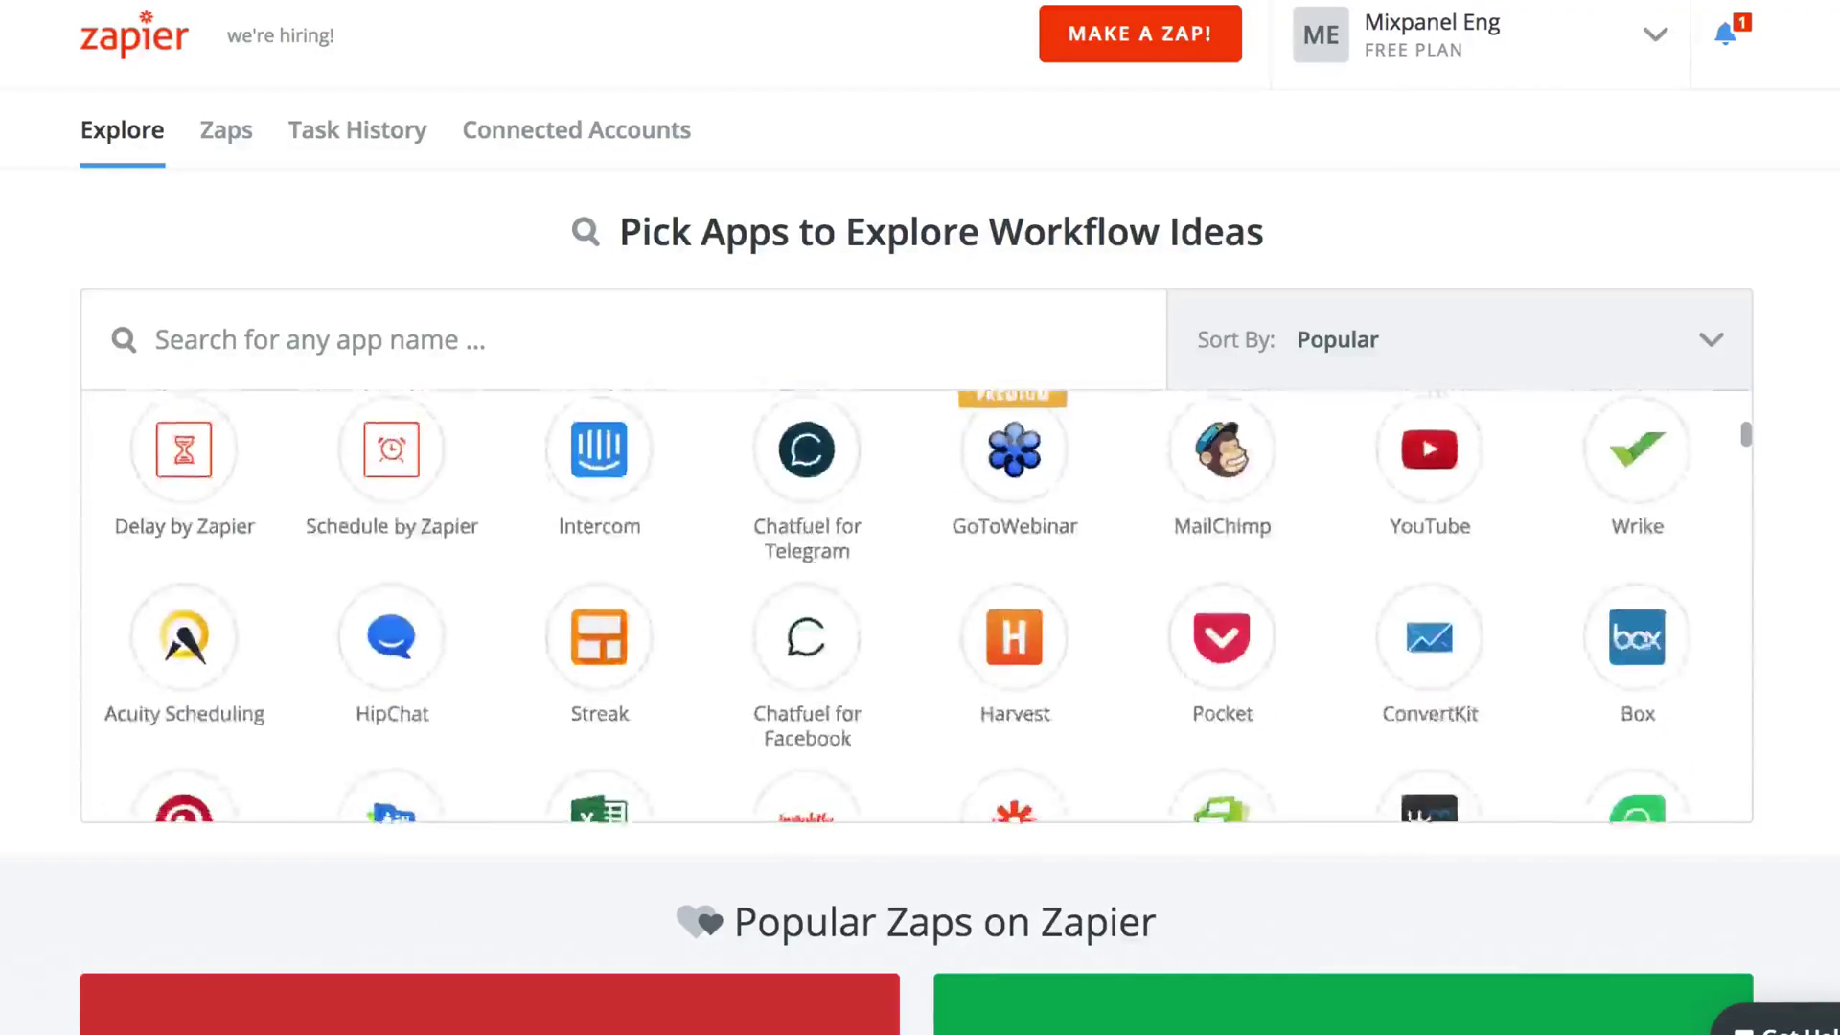
pyautogui.scroll(-5, 917, 603)
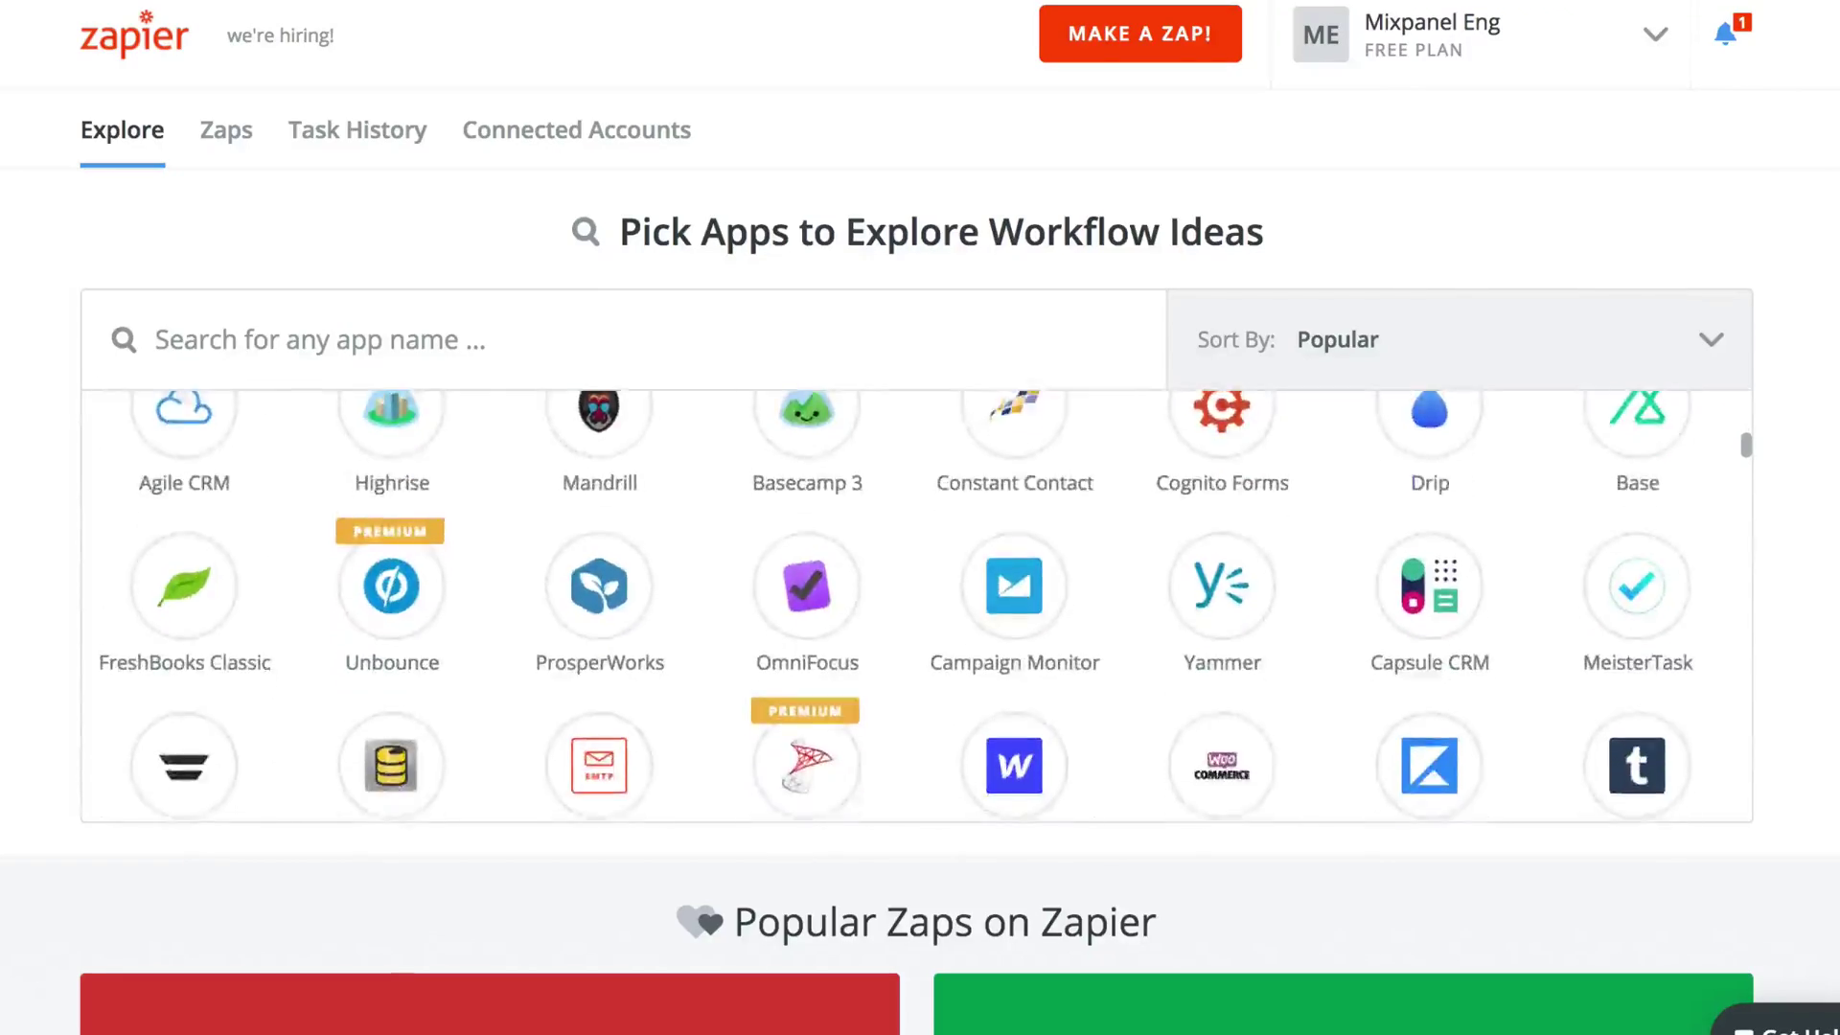
pyautogui.scroll(-5, 917, 604)
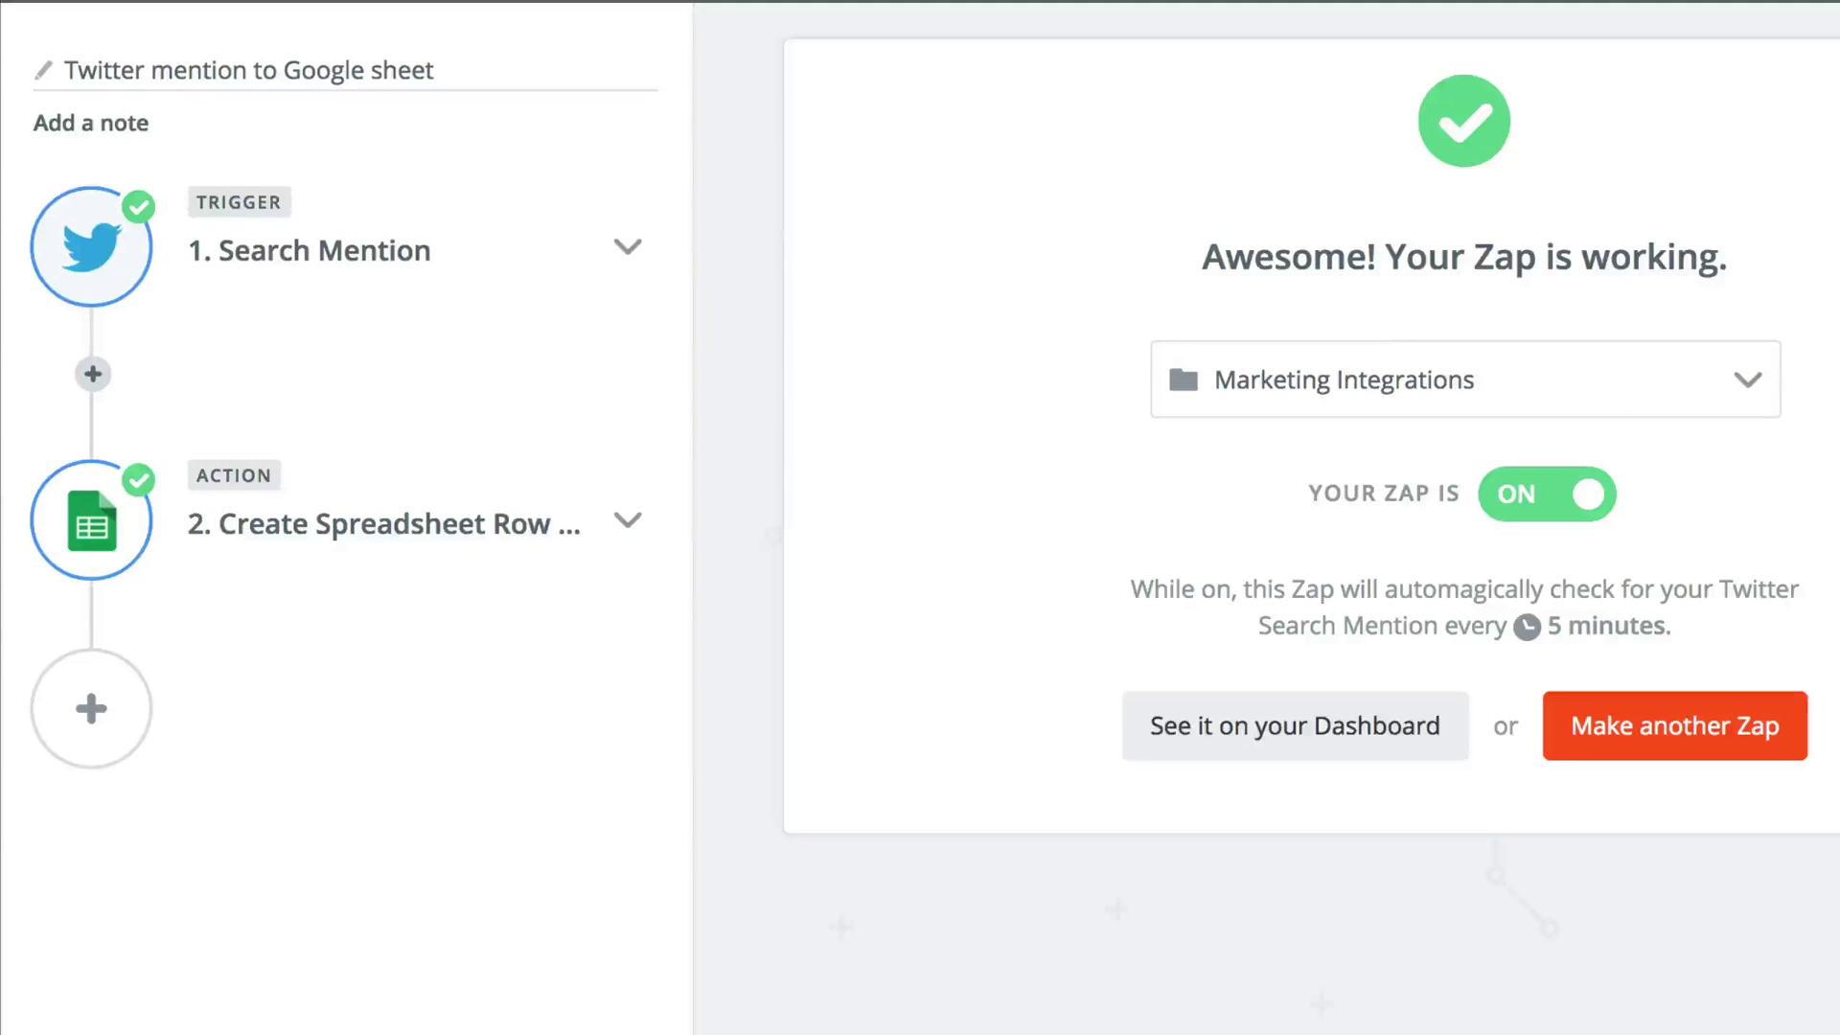
# Step: In the demo zap, change the Slack action from direct message to posting a channel message
pyautogui.click(384, 523)
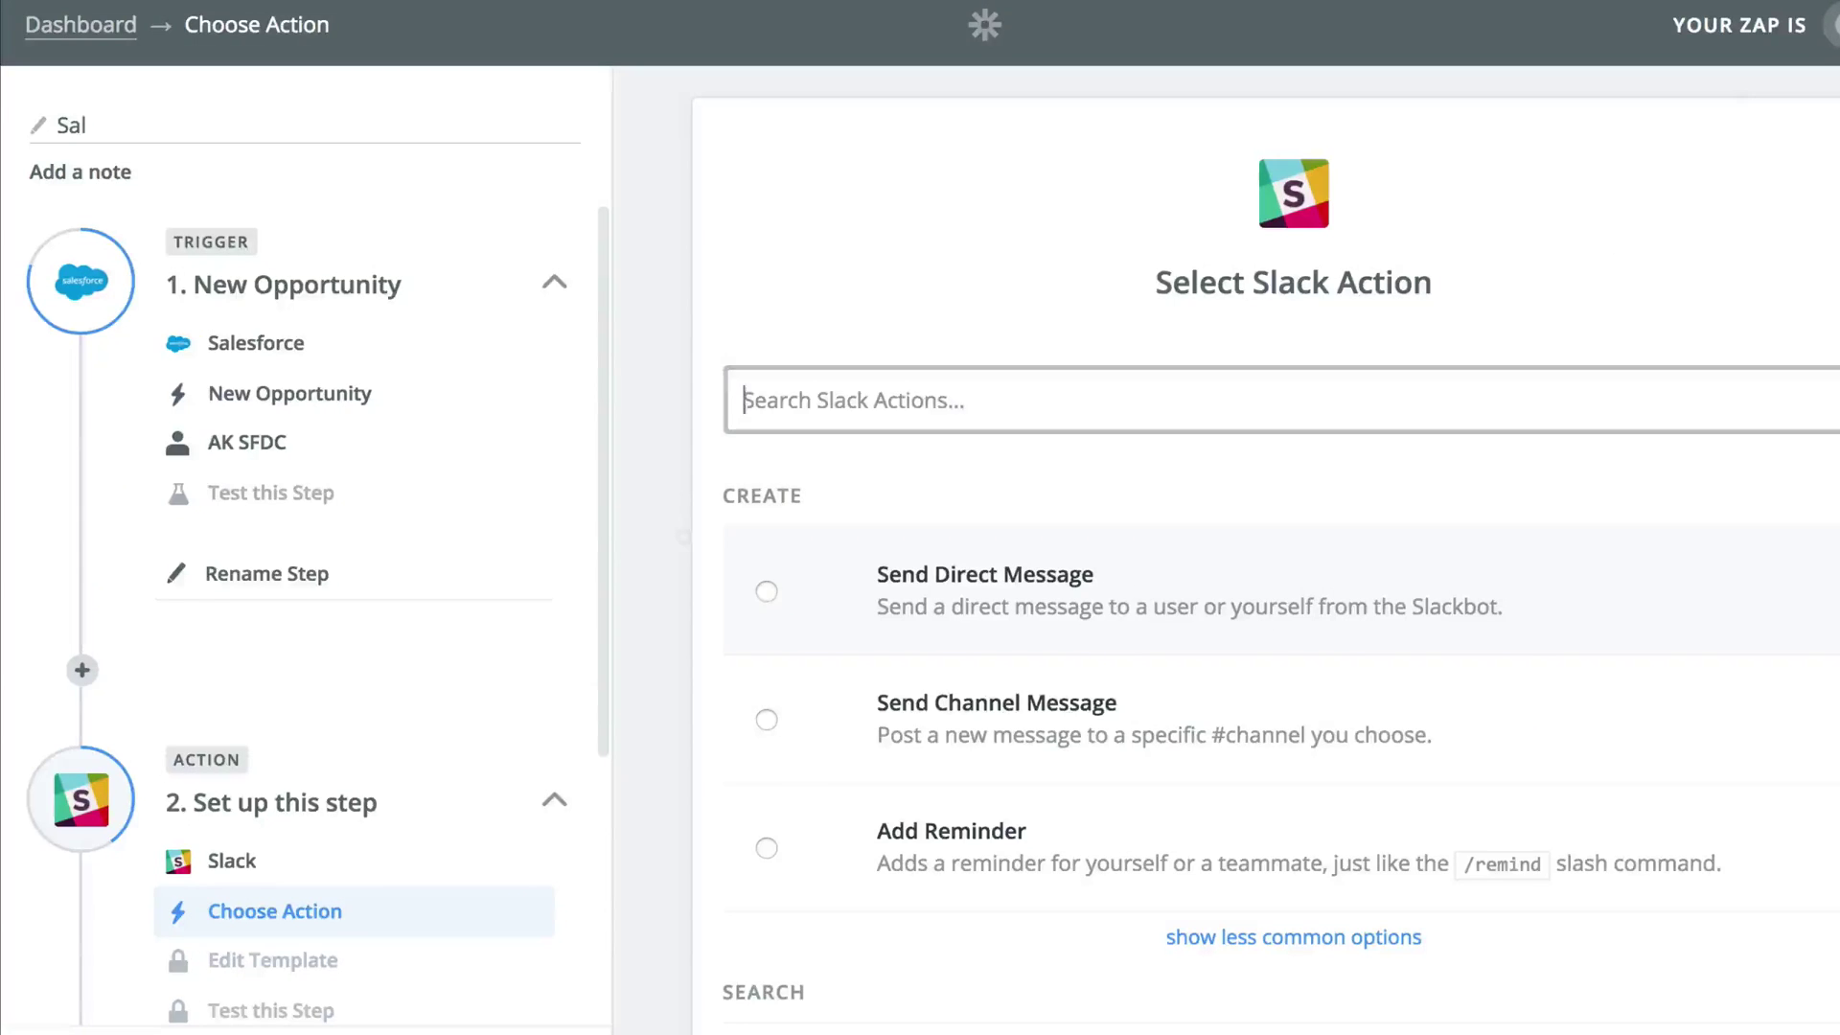
pyautogui.click(766, 591)
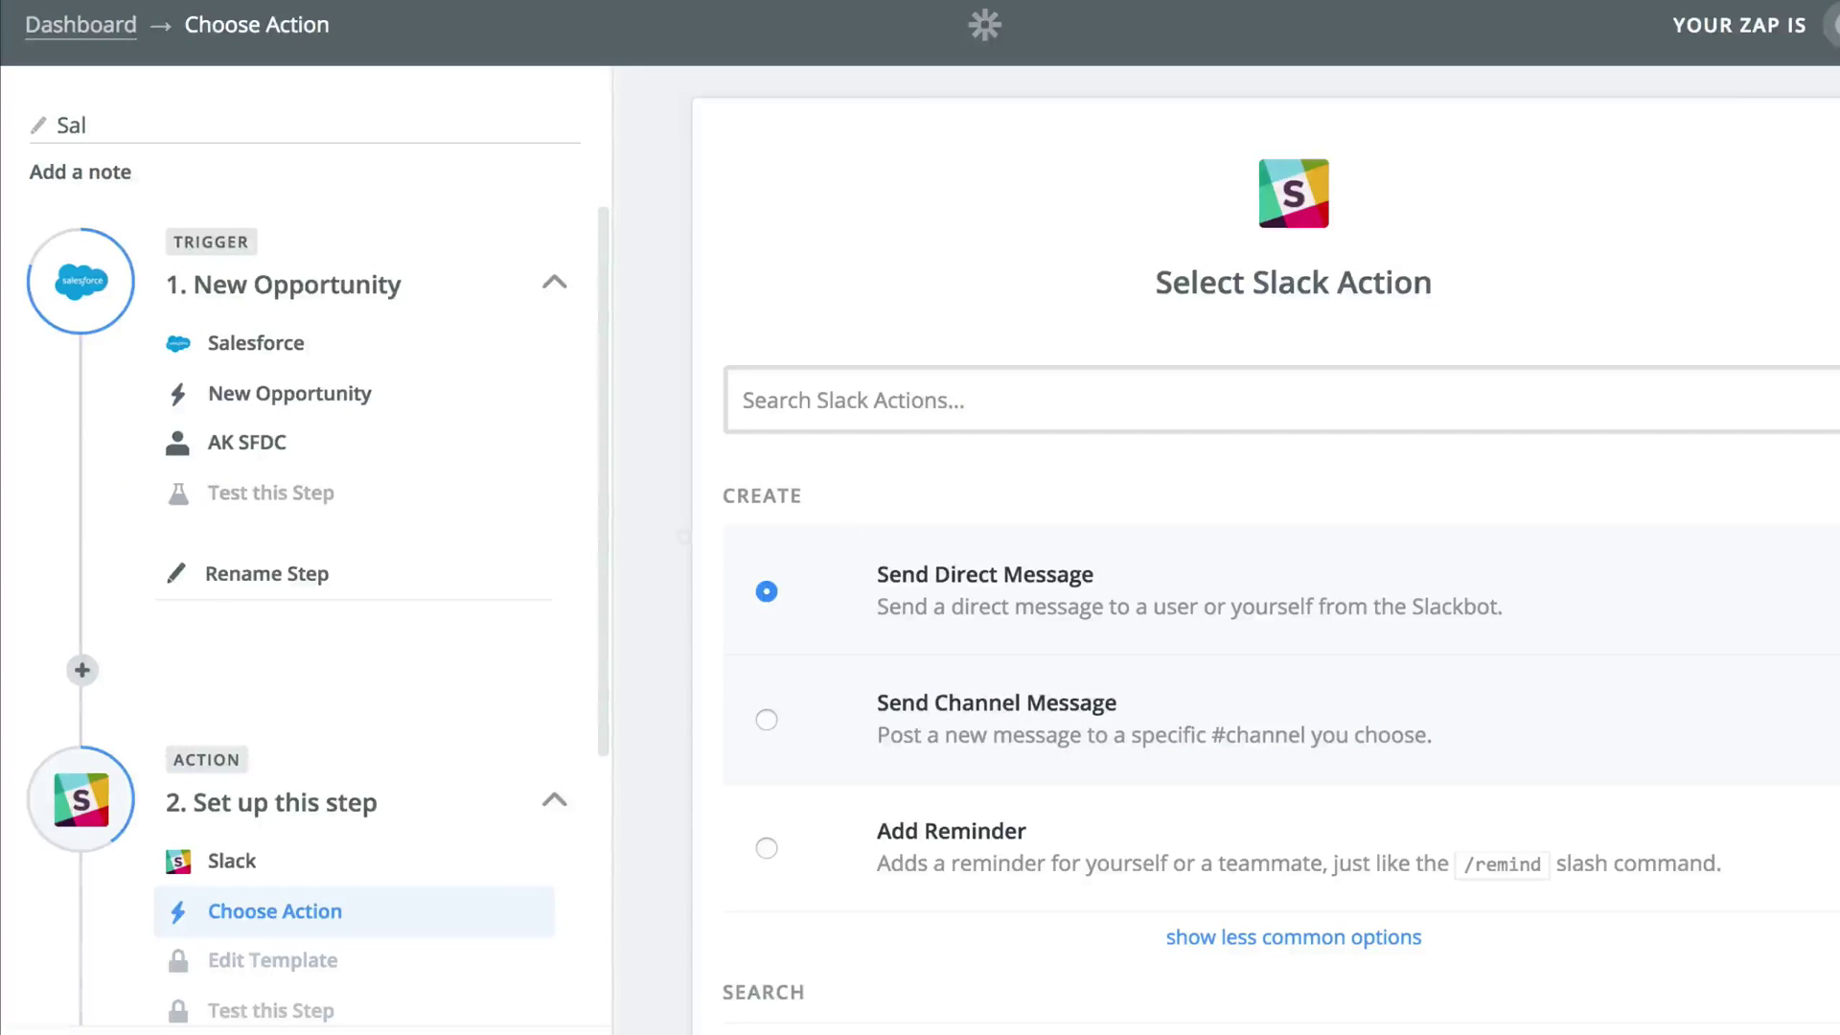
pyautogui.click(766, 719)
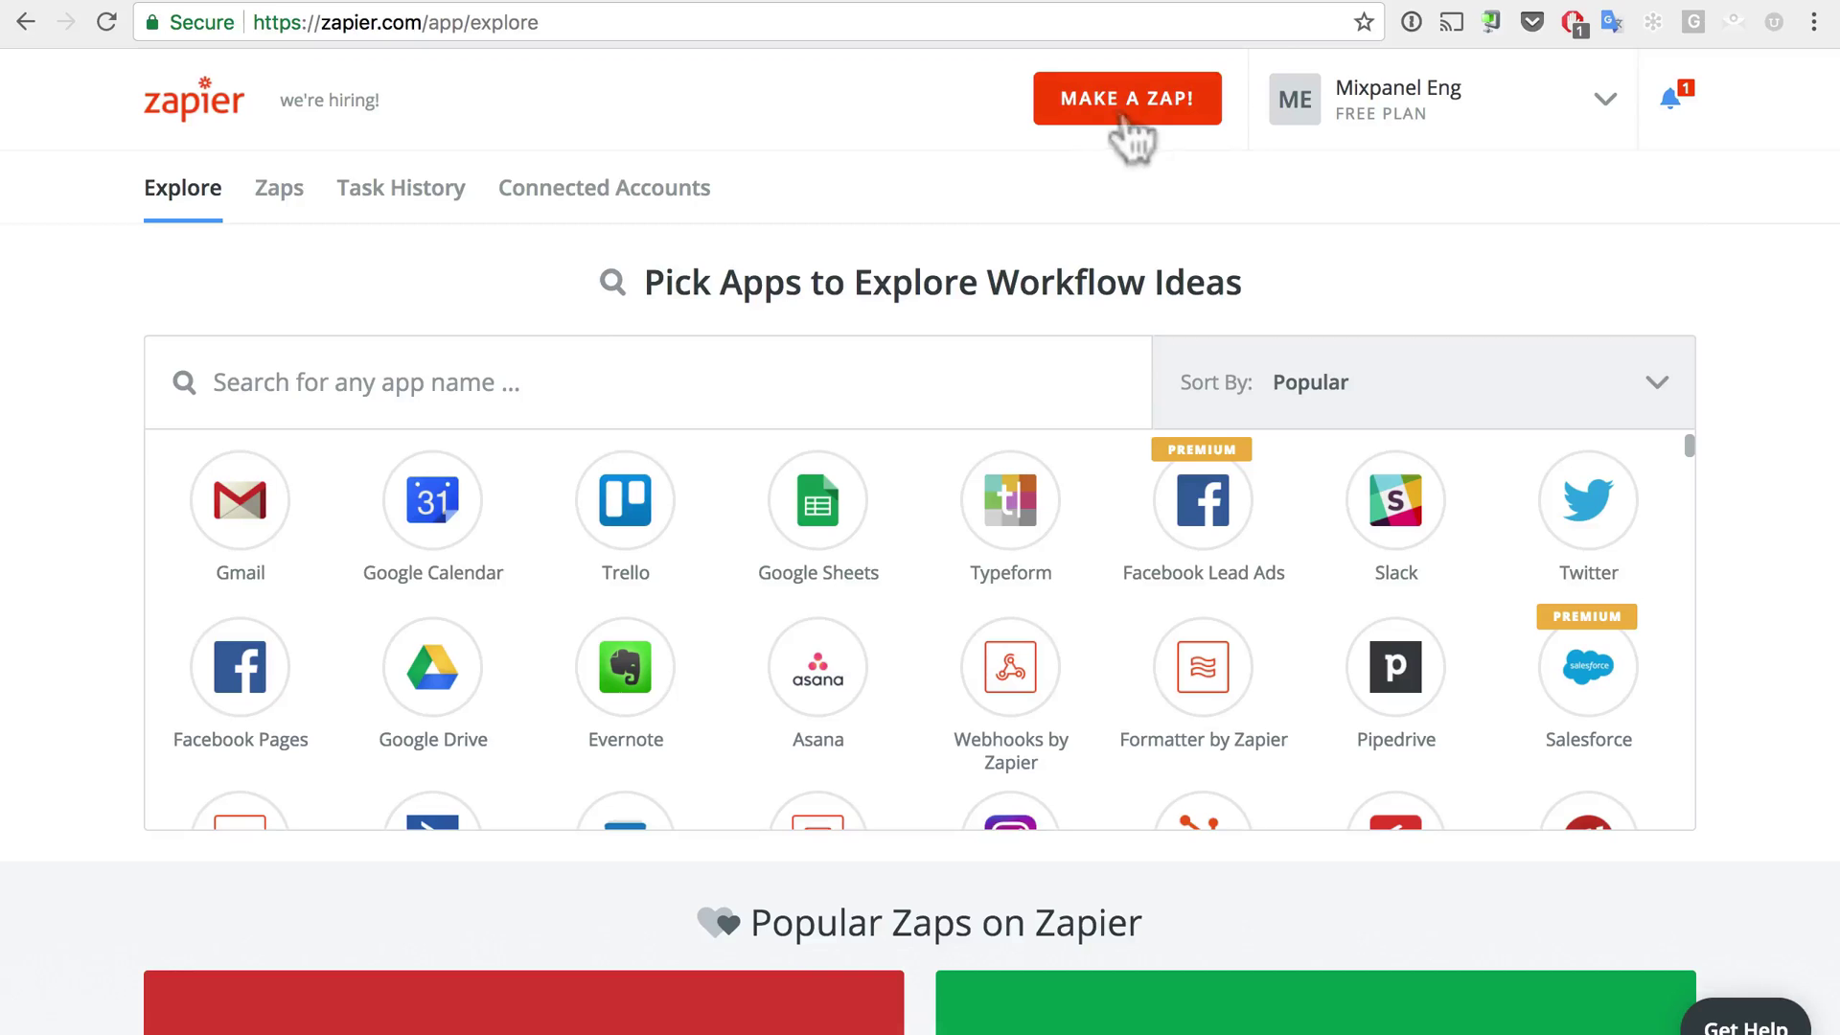
# Step: Start a new zap with SurveyMonkey New Survey Response as its trigger
pyautogui.click(1121, 110)
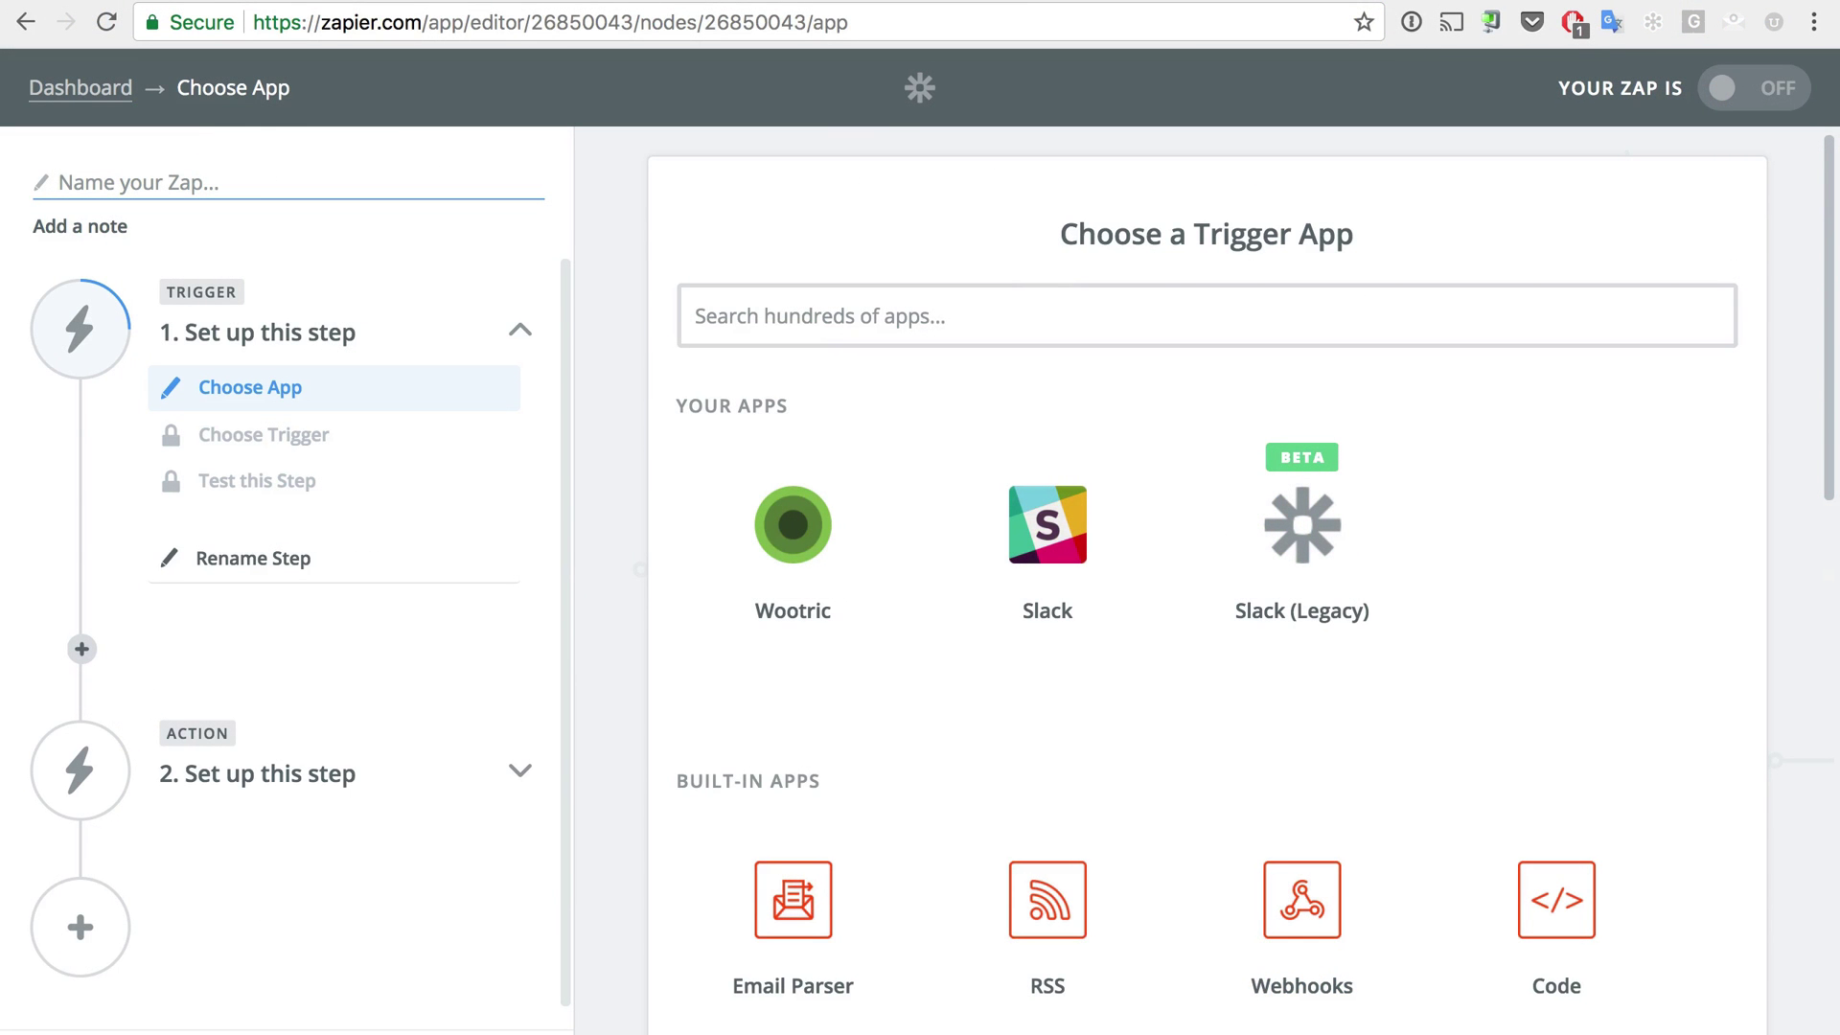
pyautogui.click(696, 316)
pyautogui.write('Sur')
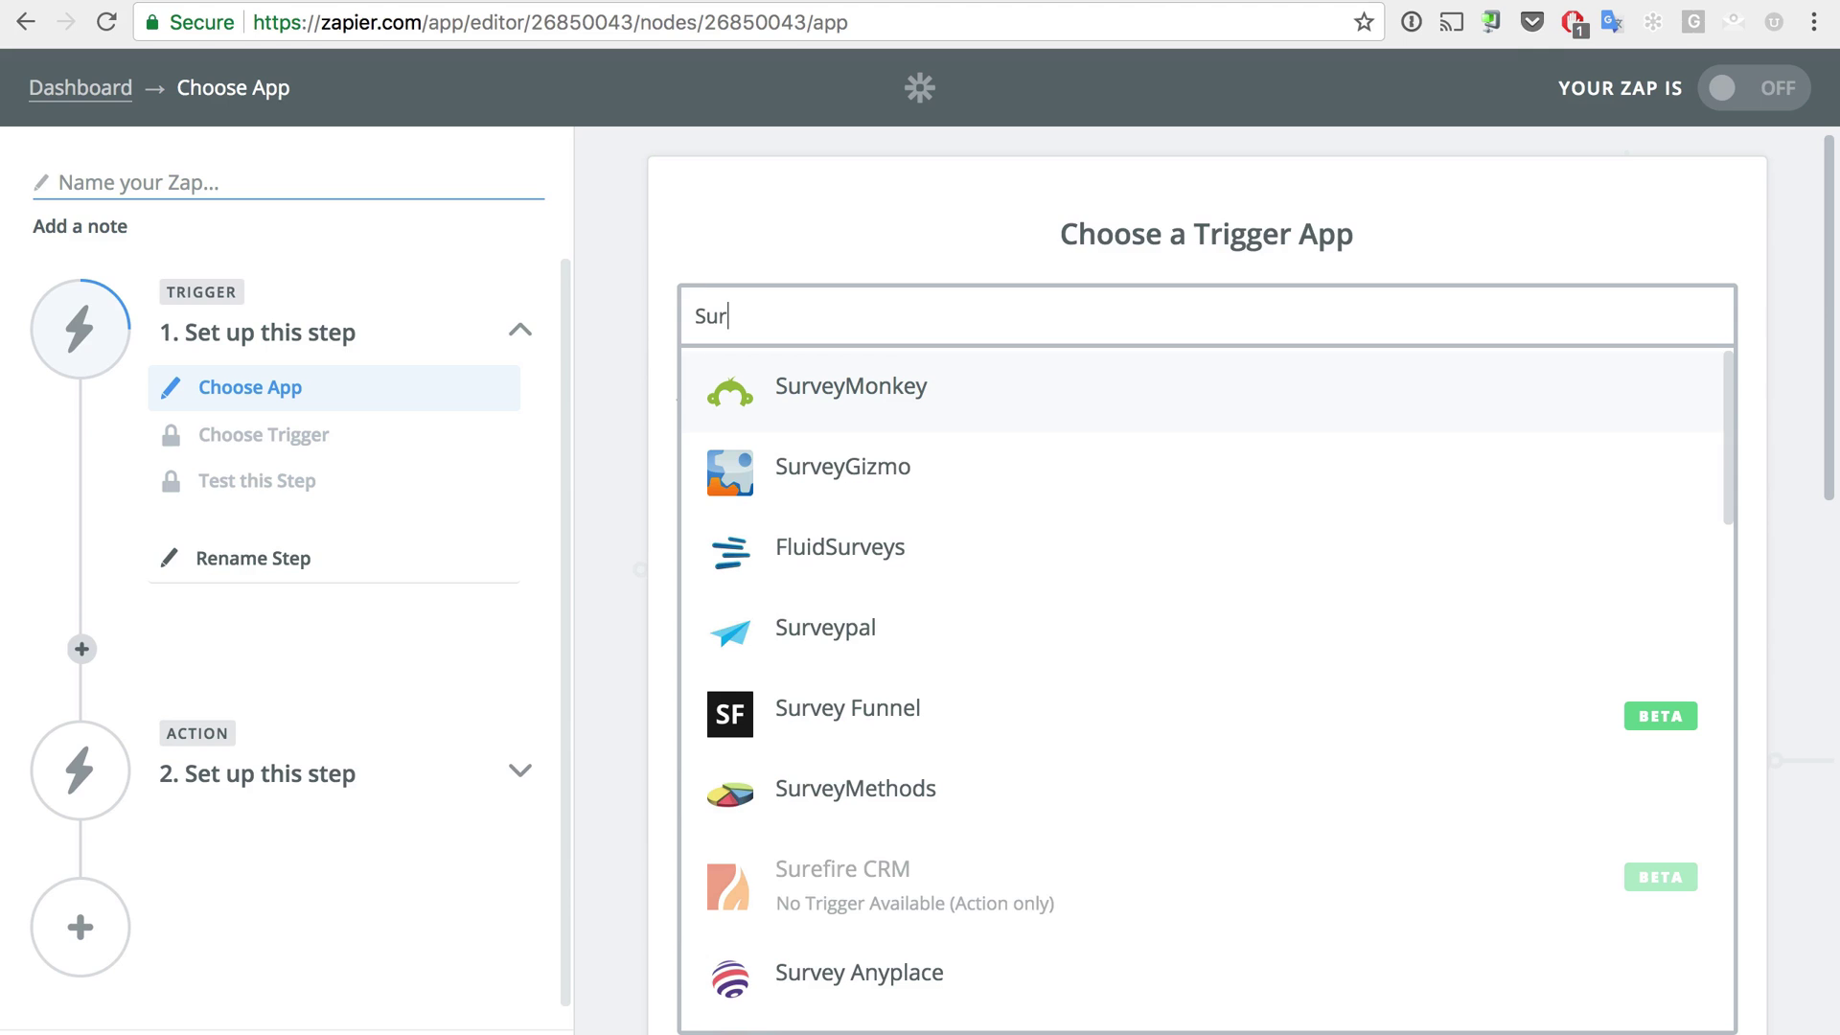
pyautogui.click(868, 429)
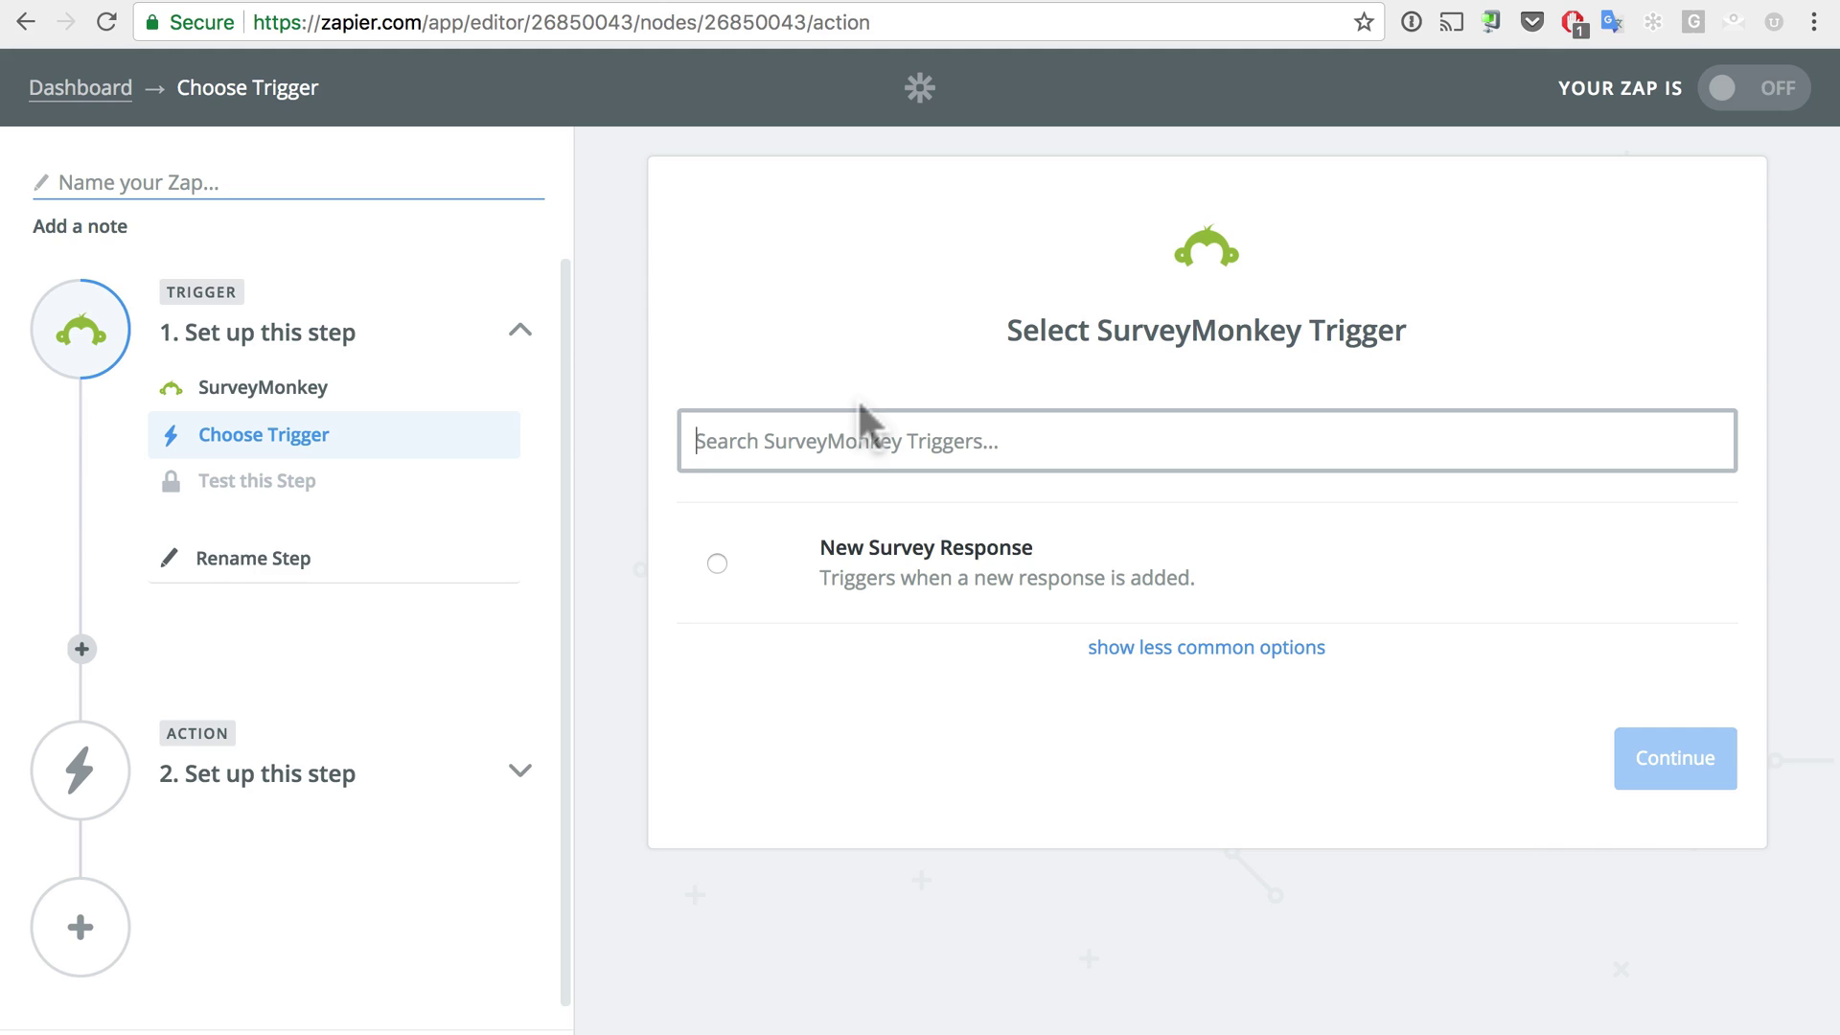
pyautogui.click(1120, 648)
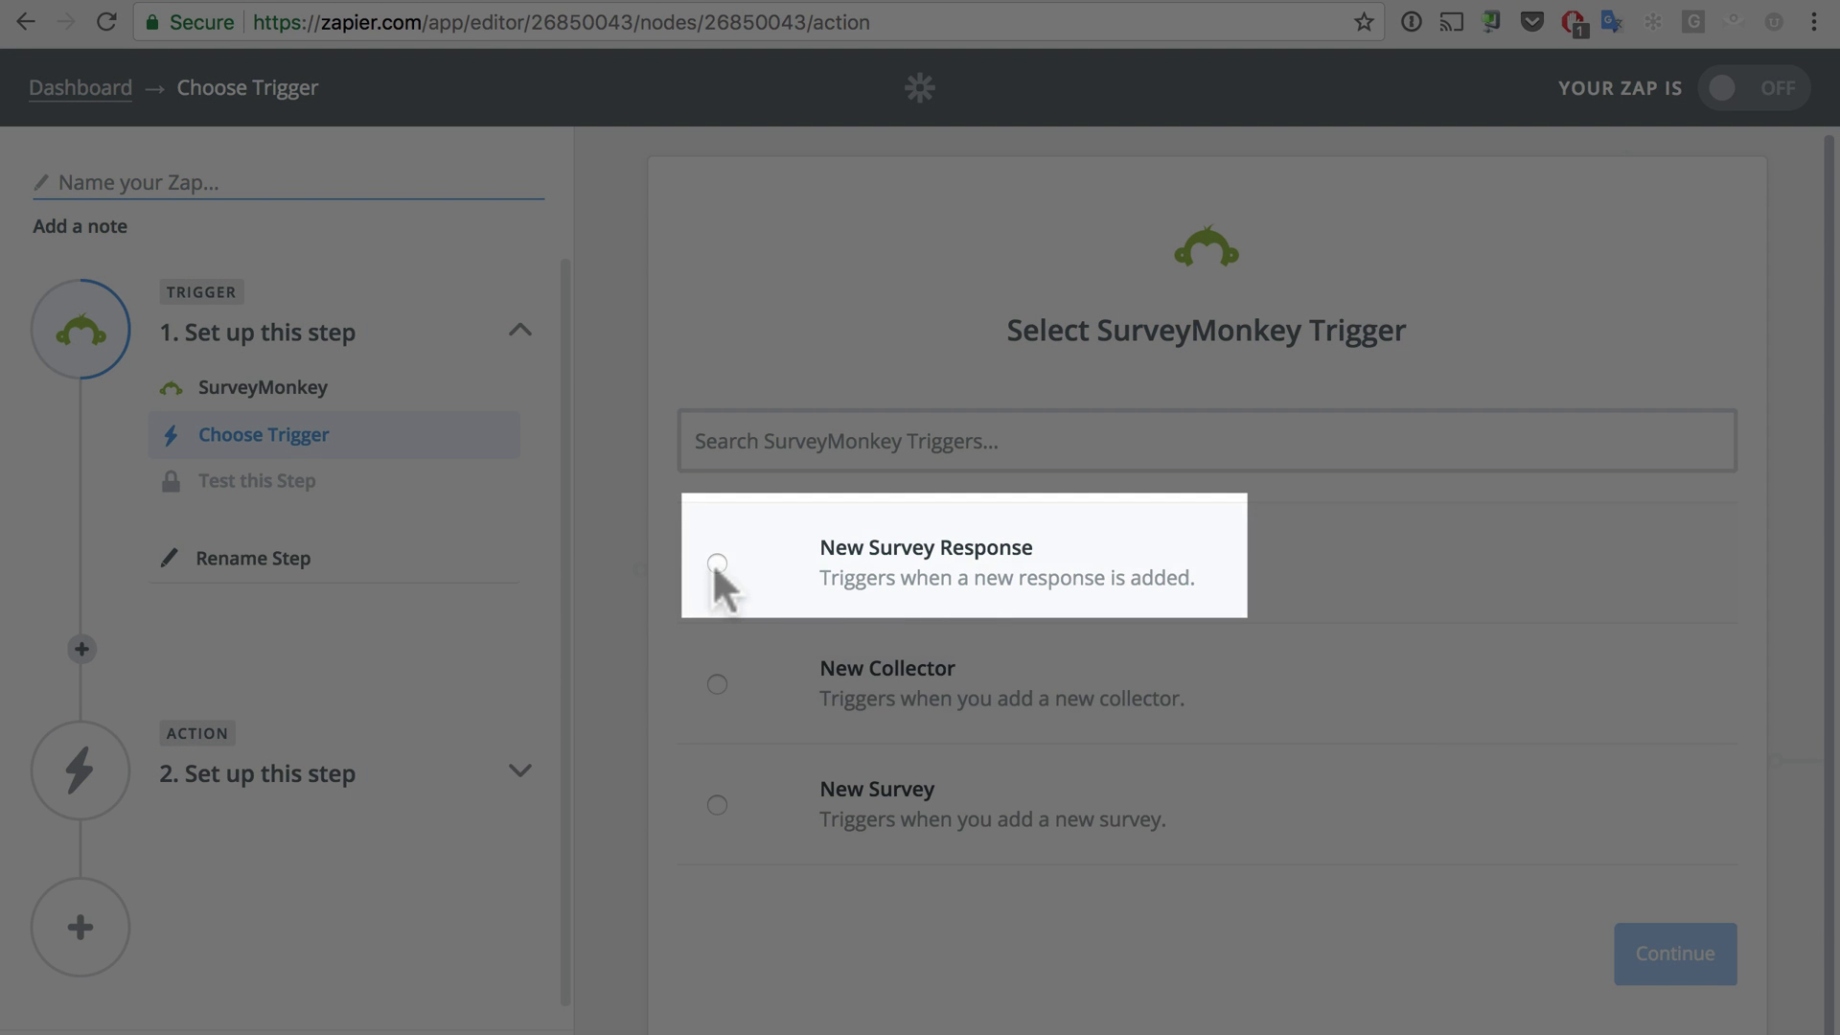
pyautogui.click(717, 564)
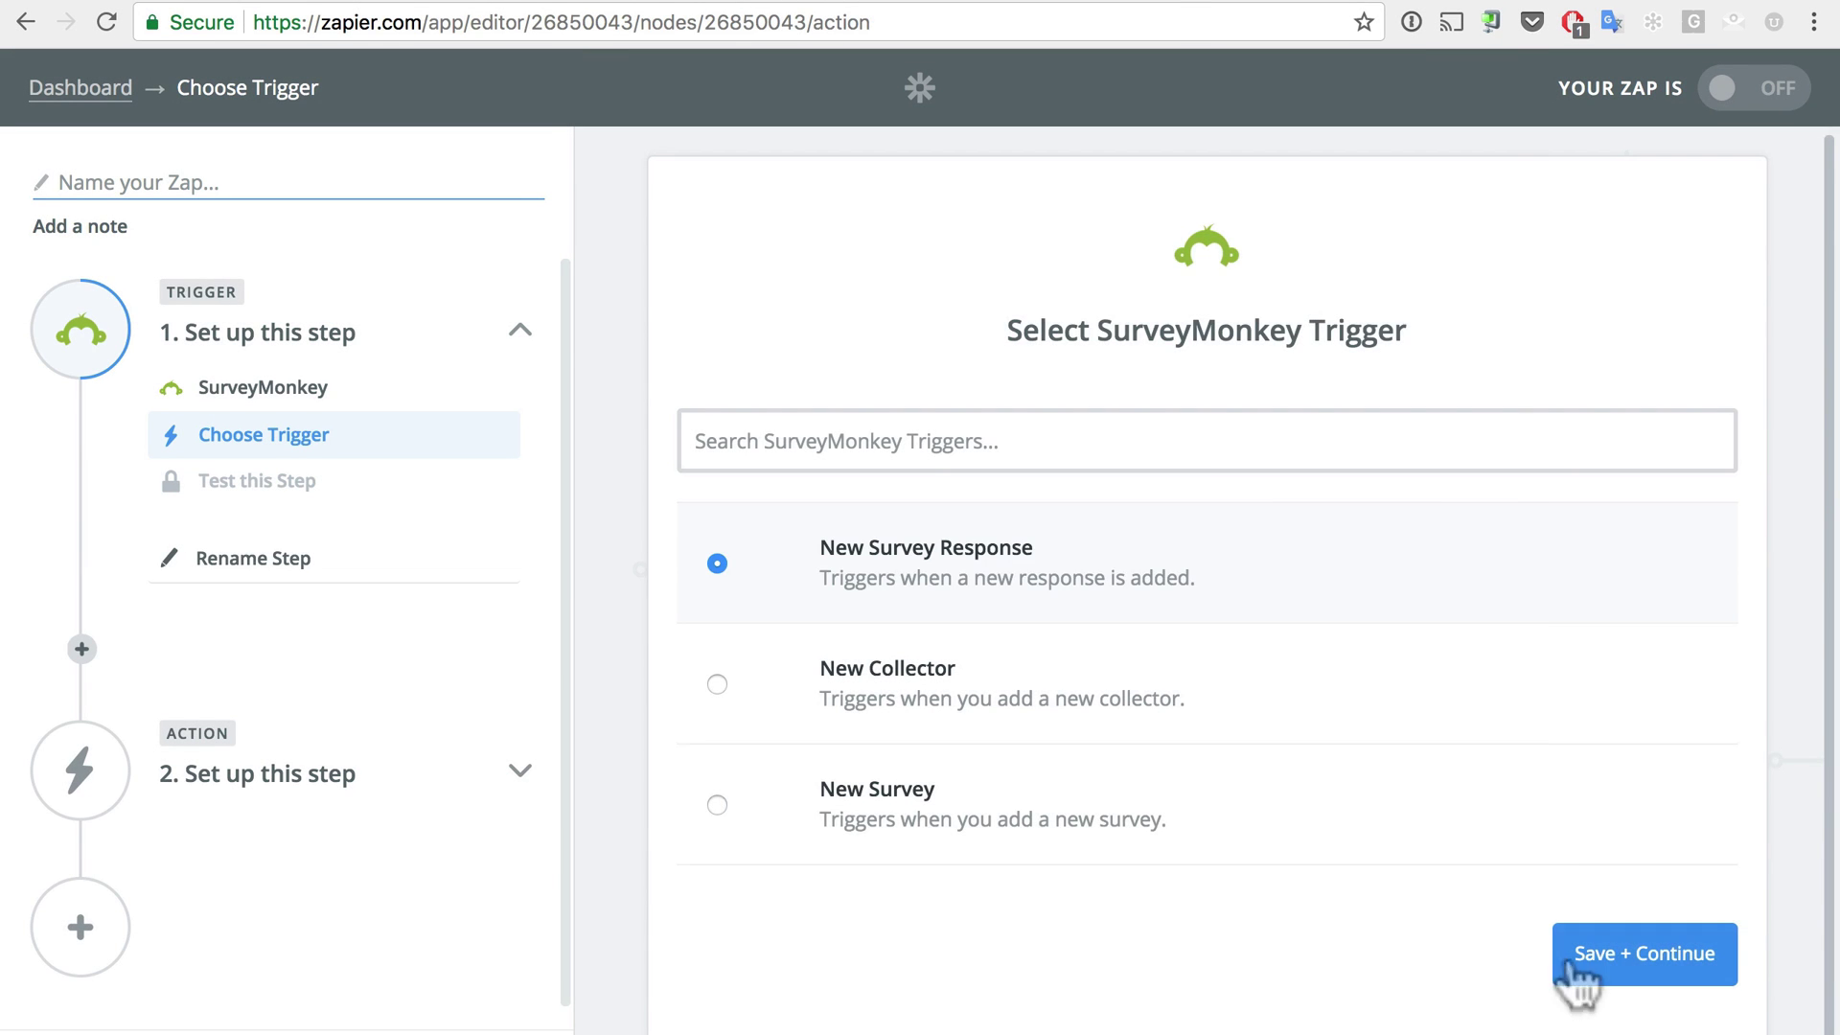
pyautogui.click(1577, 968)
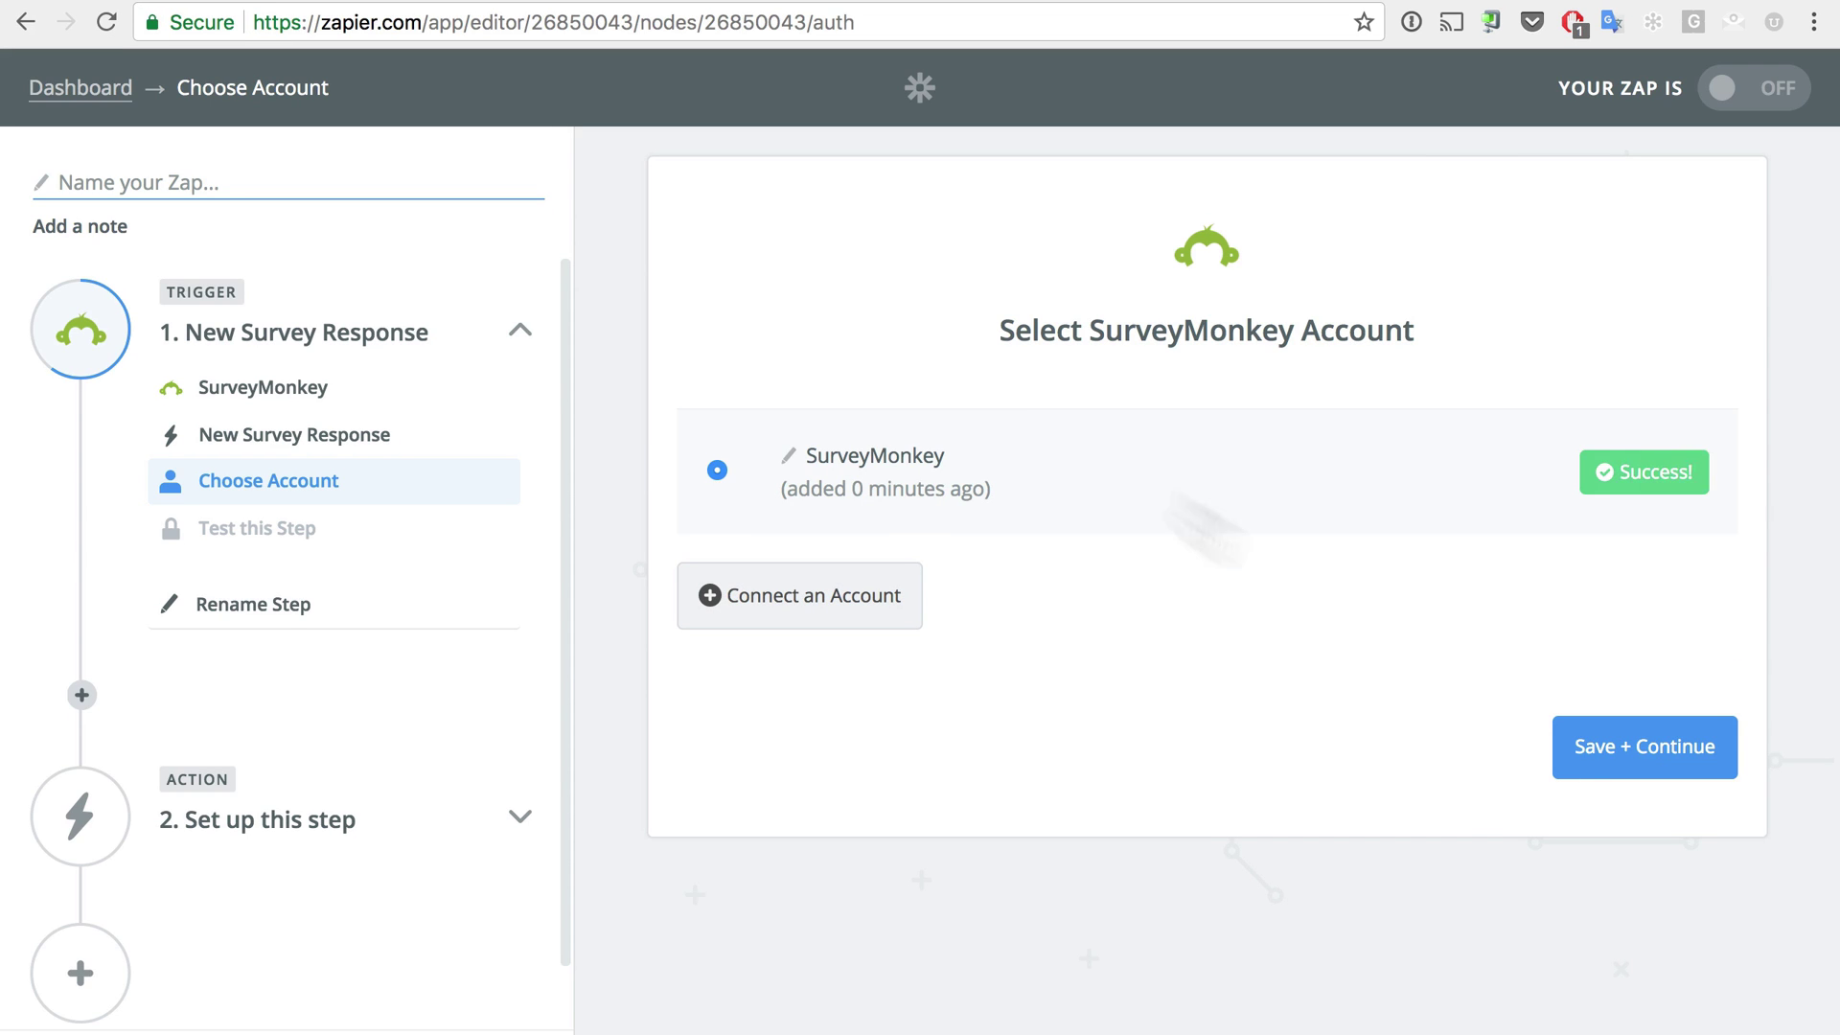
# Step: Watch the Customer Satisfaction Survey Template survey and fetch a test response
pyautogui.click(1605, 752)
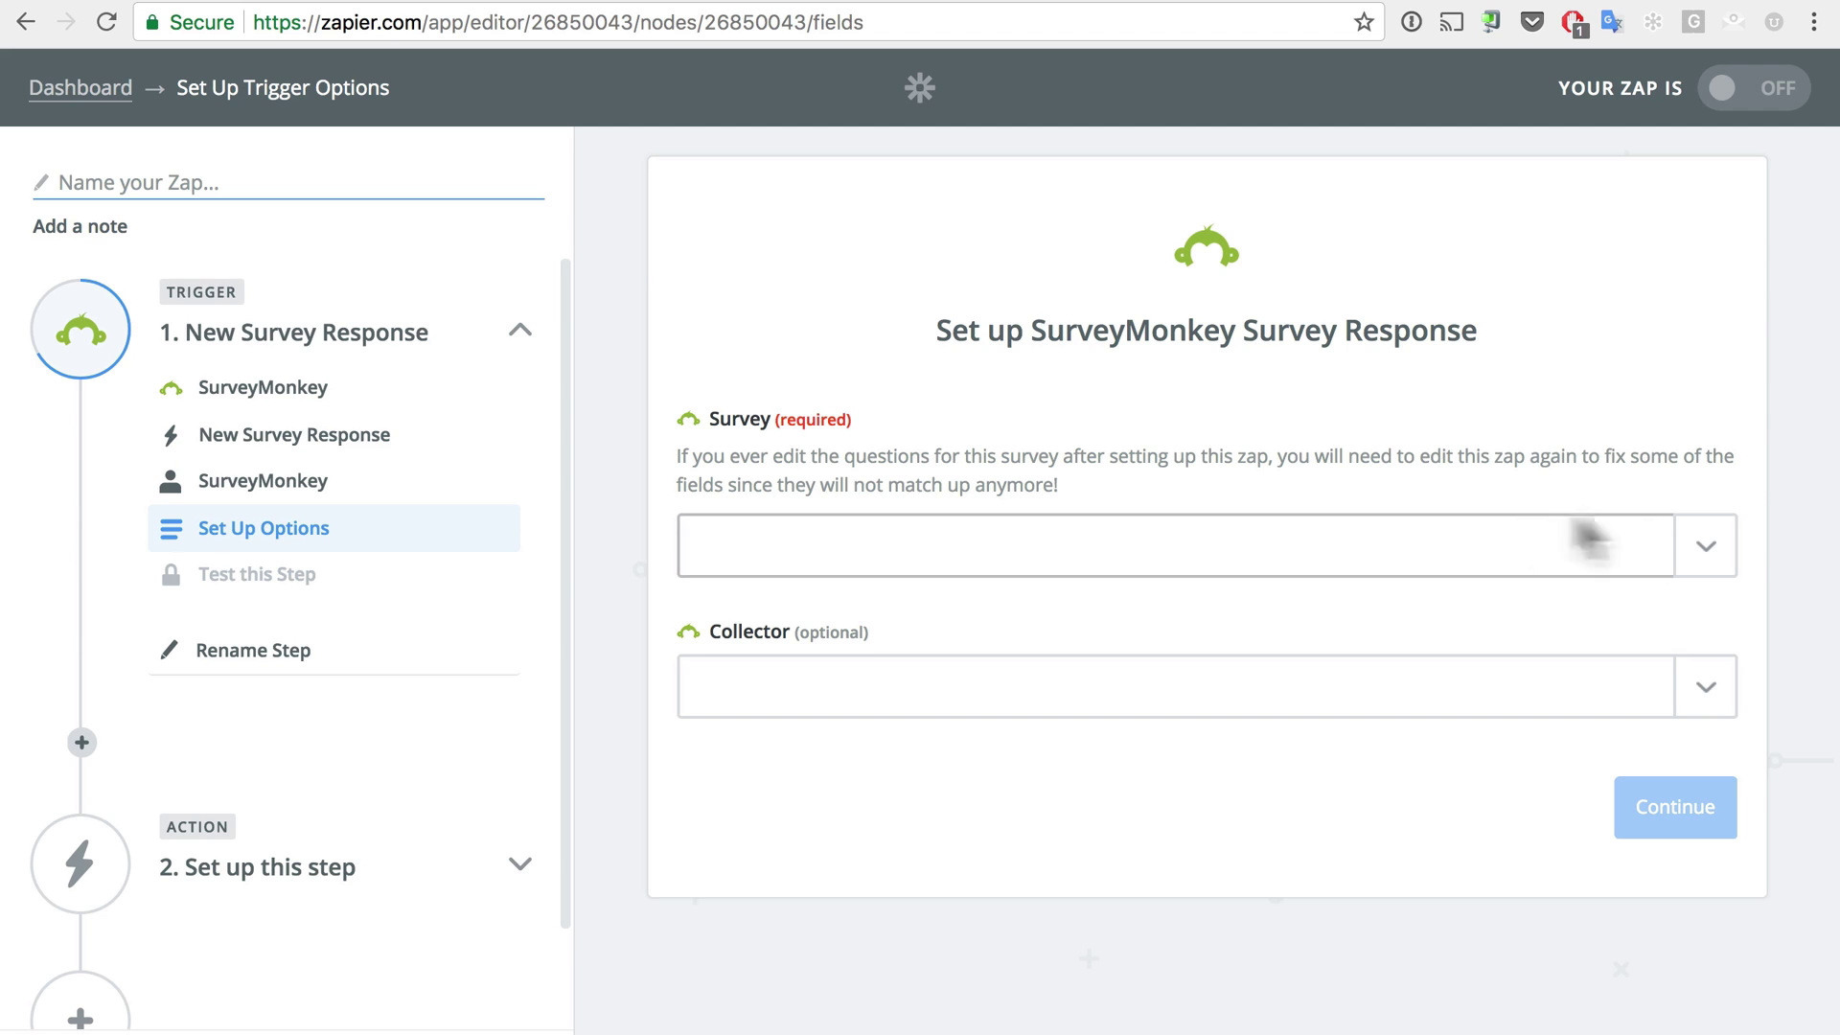
pyautogui.click(1710, 546)
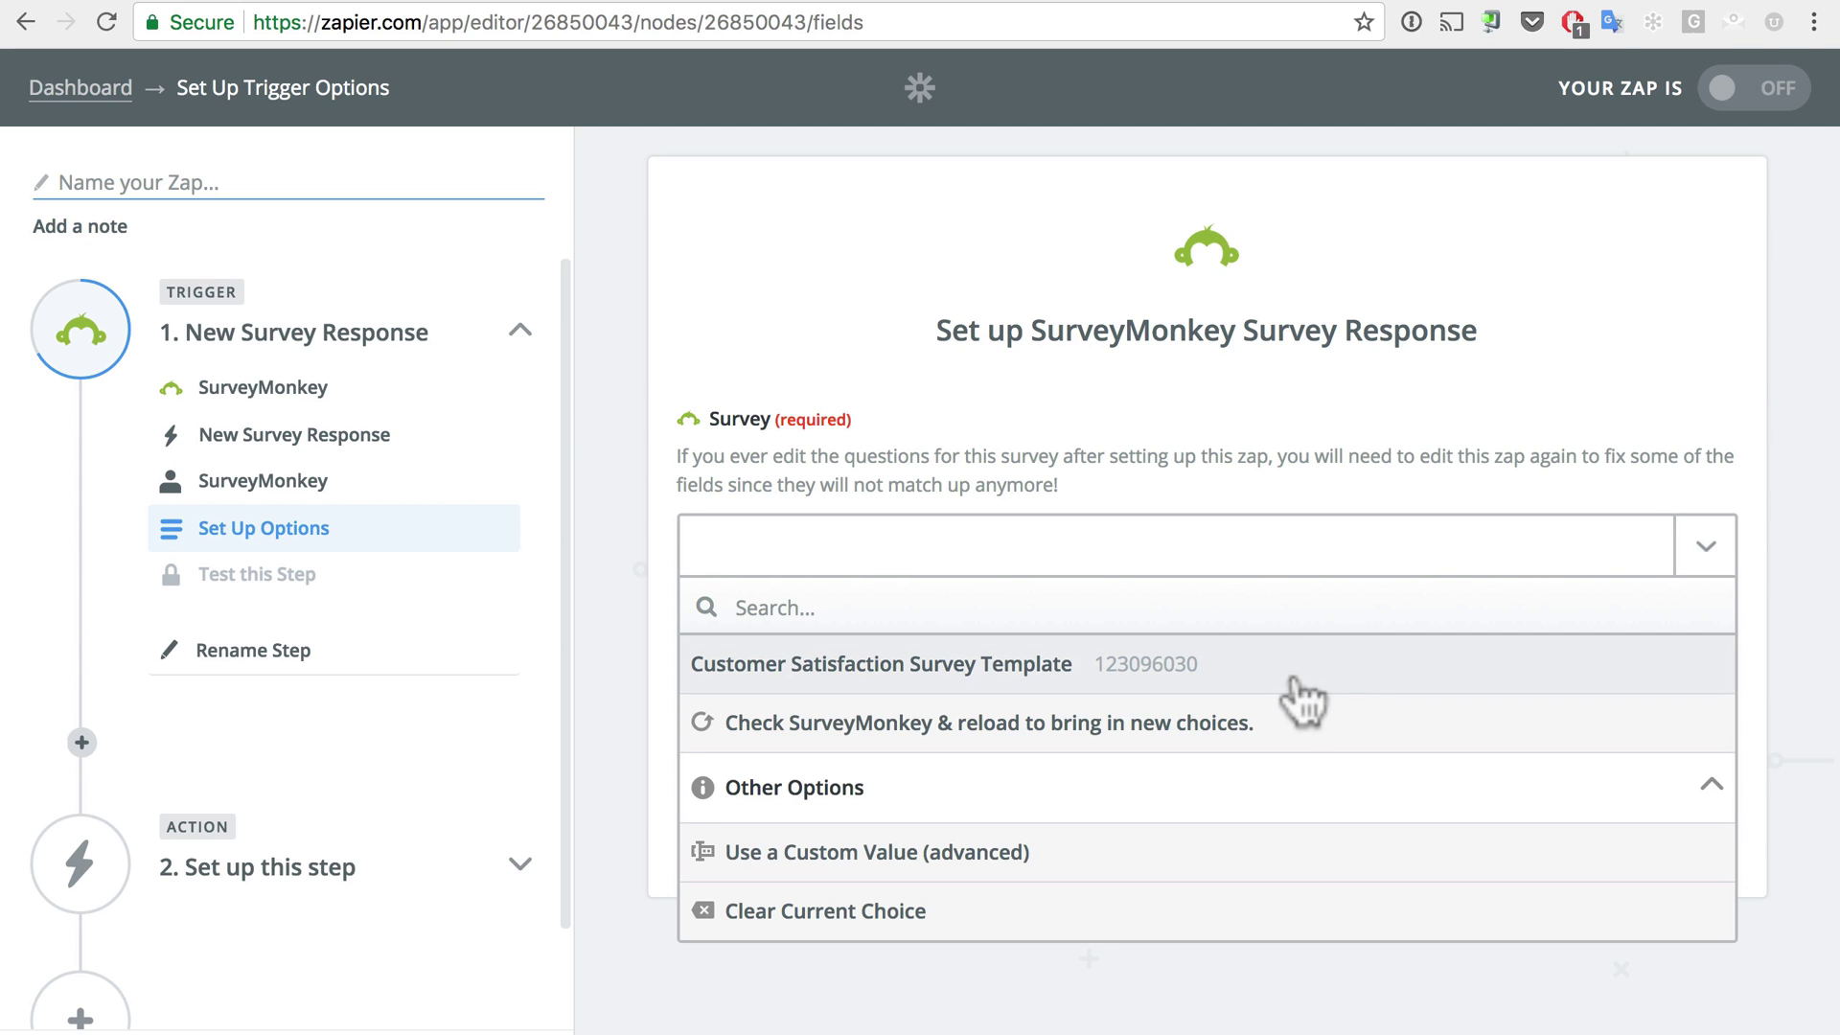
pyautogui.click(1294, 678)
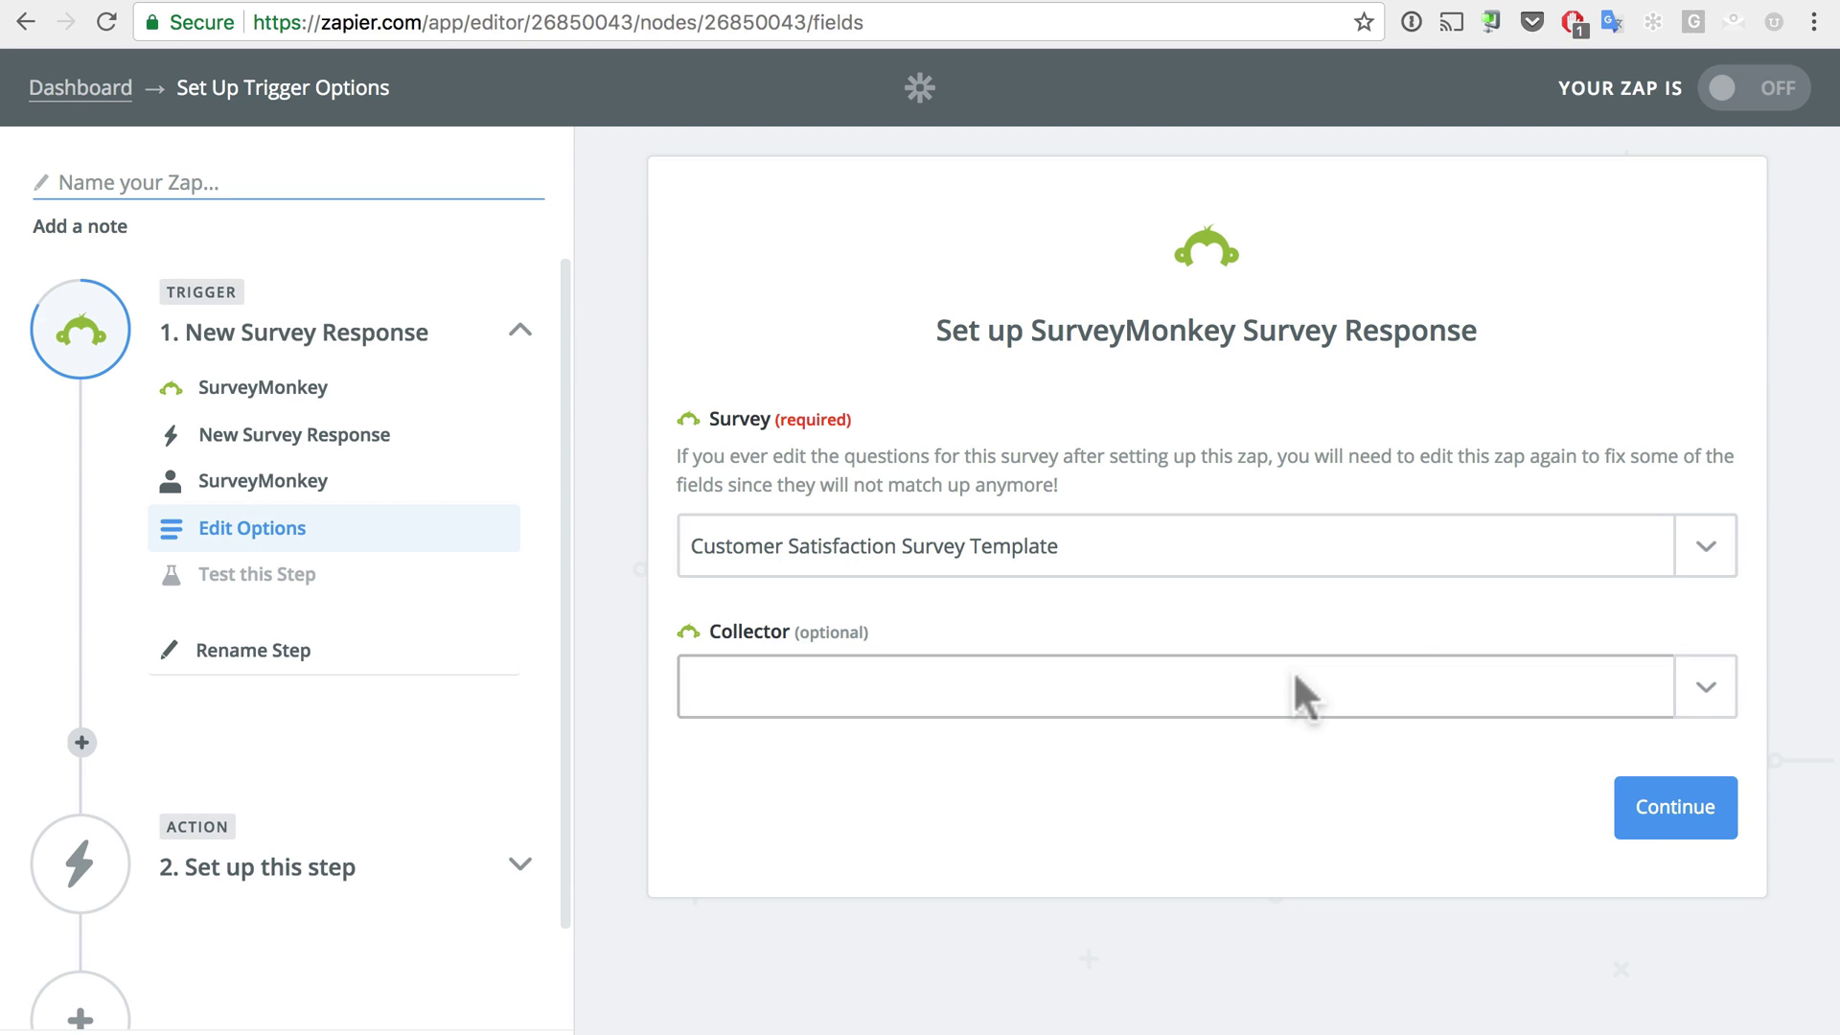
pyautogui.click(1682, 824)
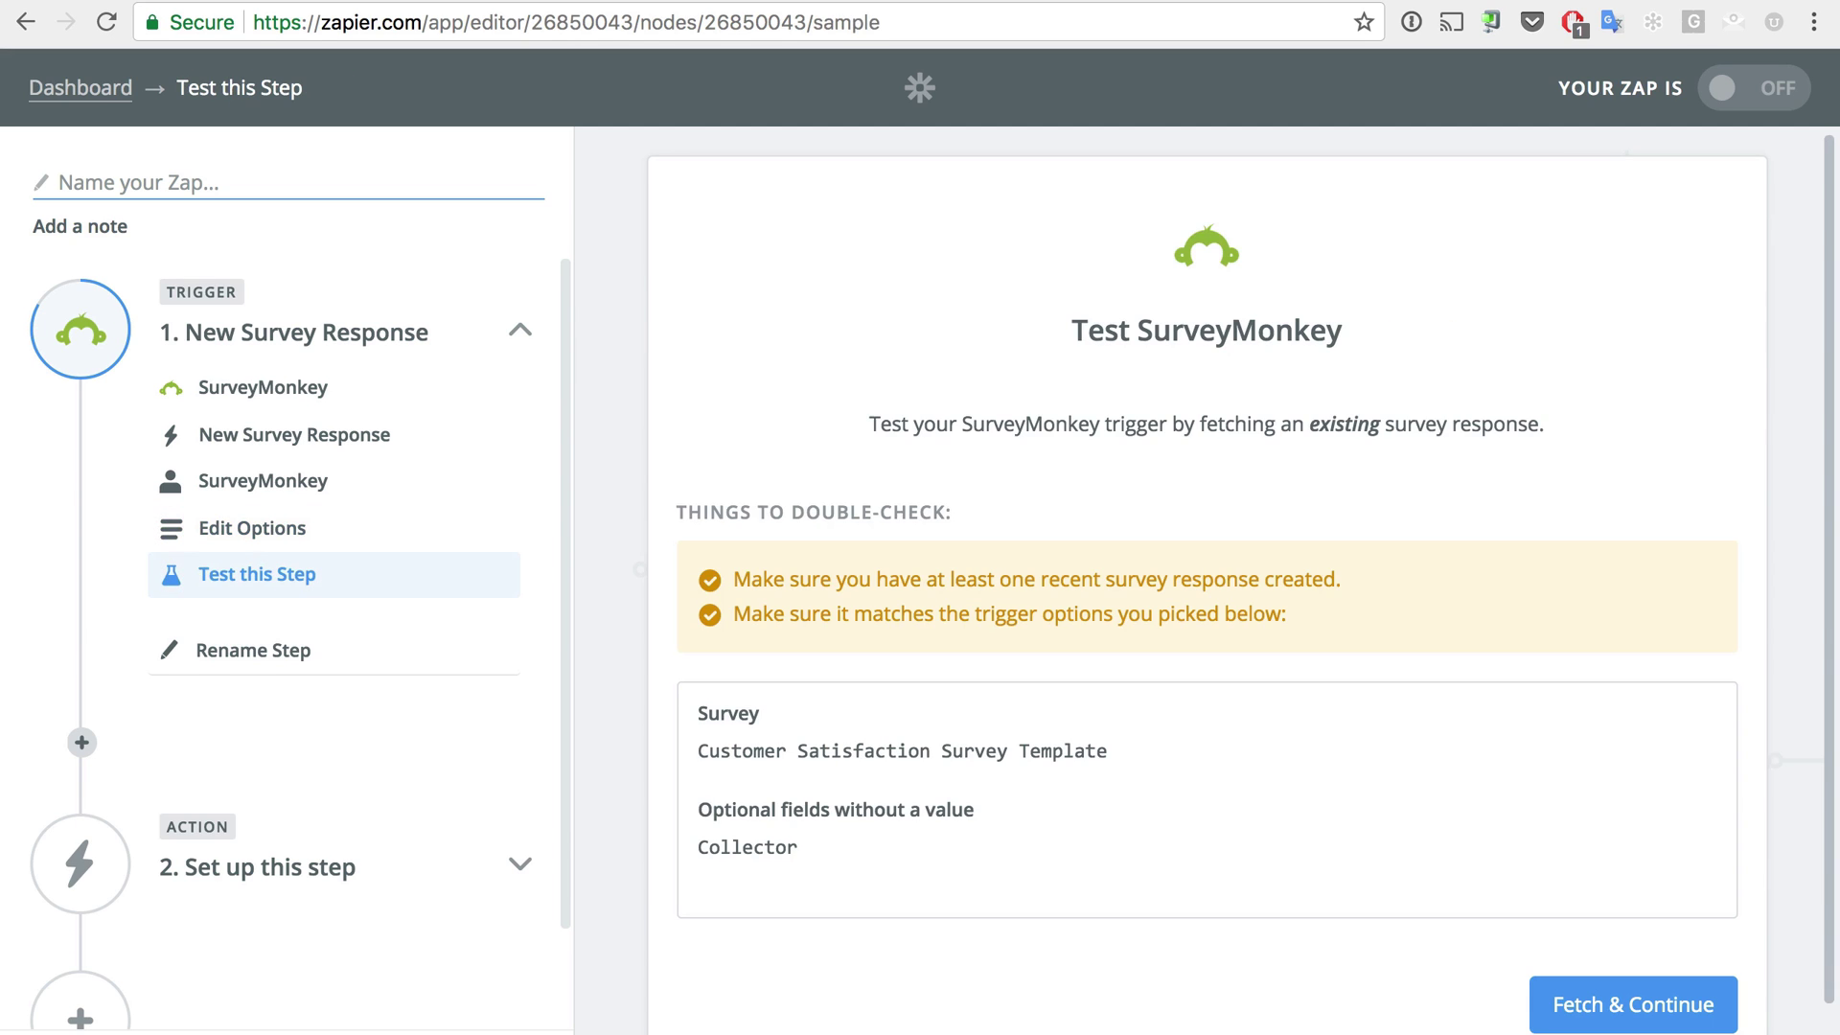
pyautogui.click(1615, 1002)
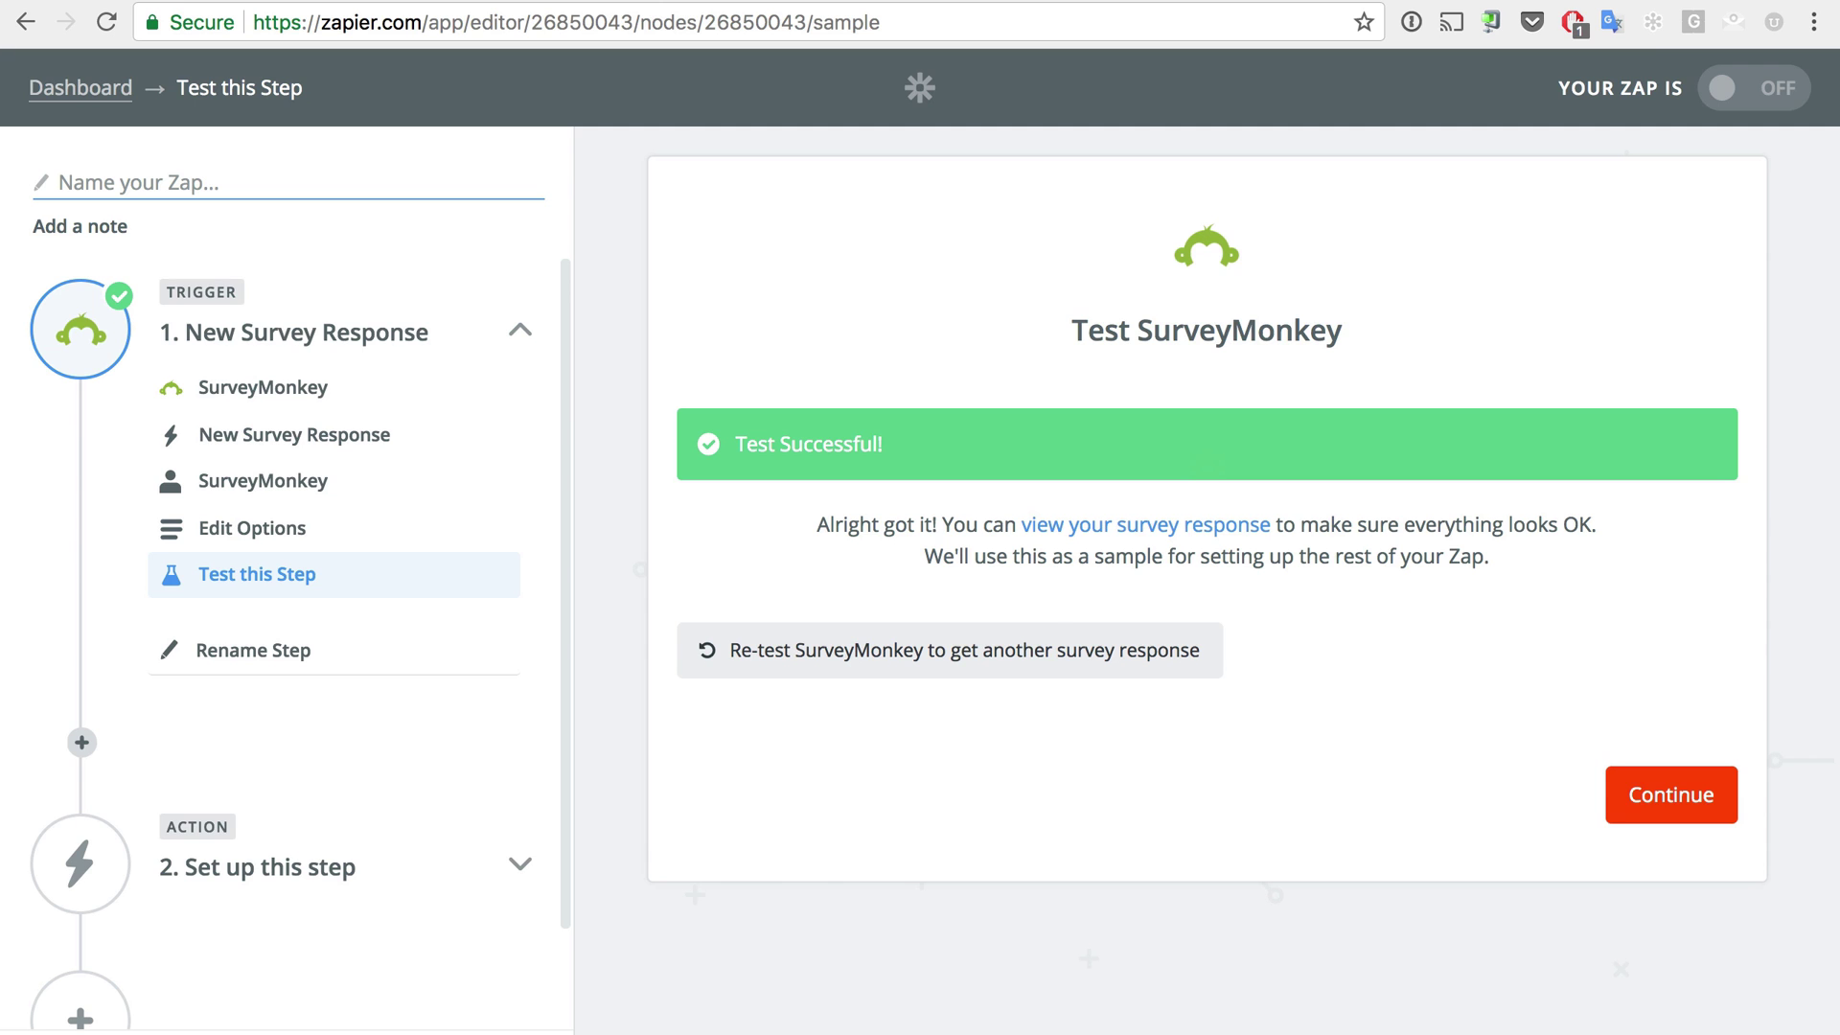
pyautogui.click(1672, 795)
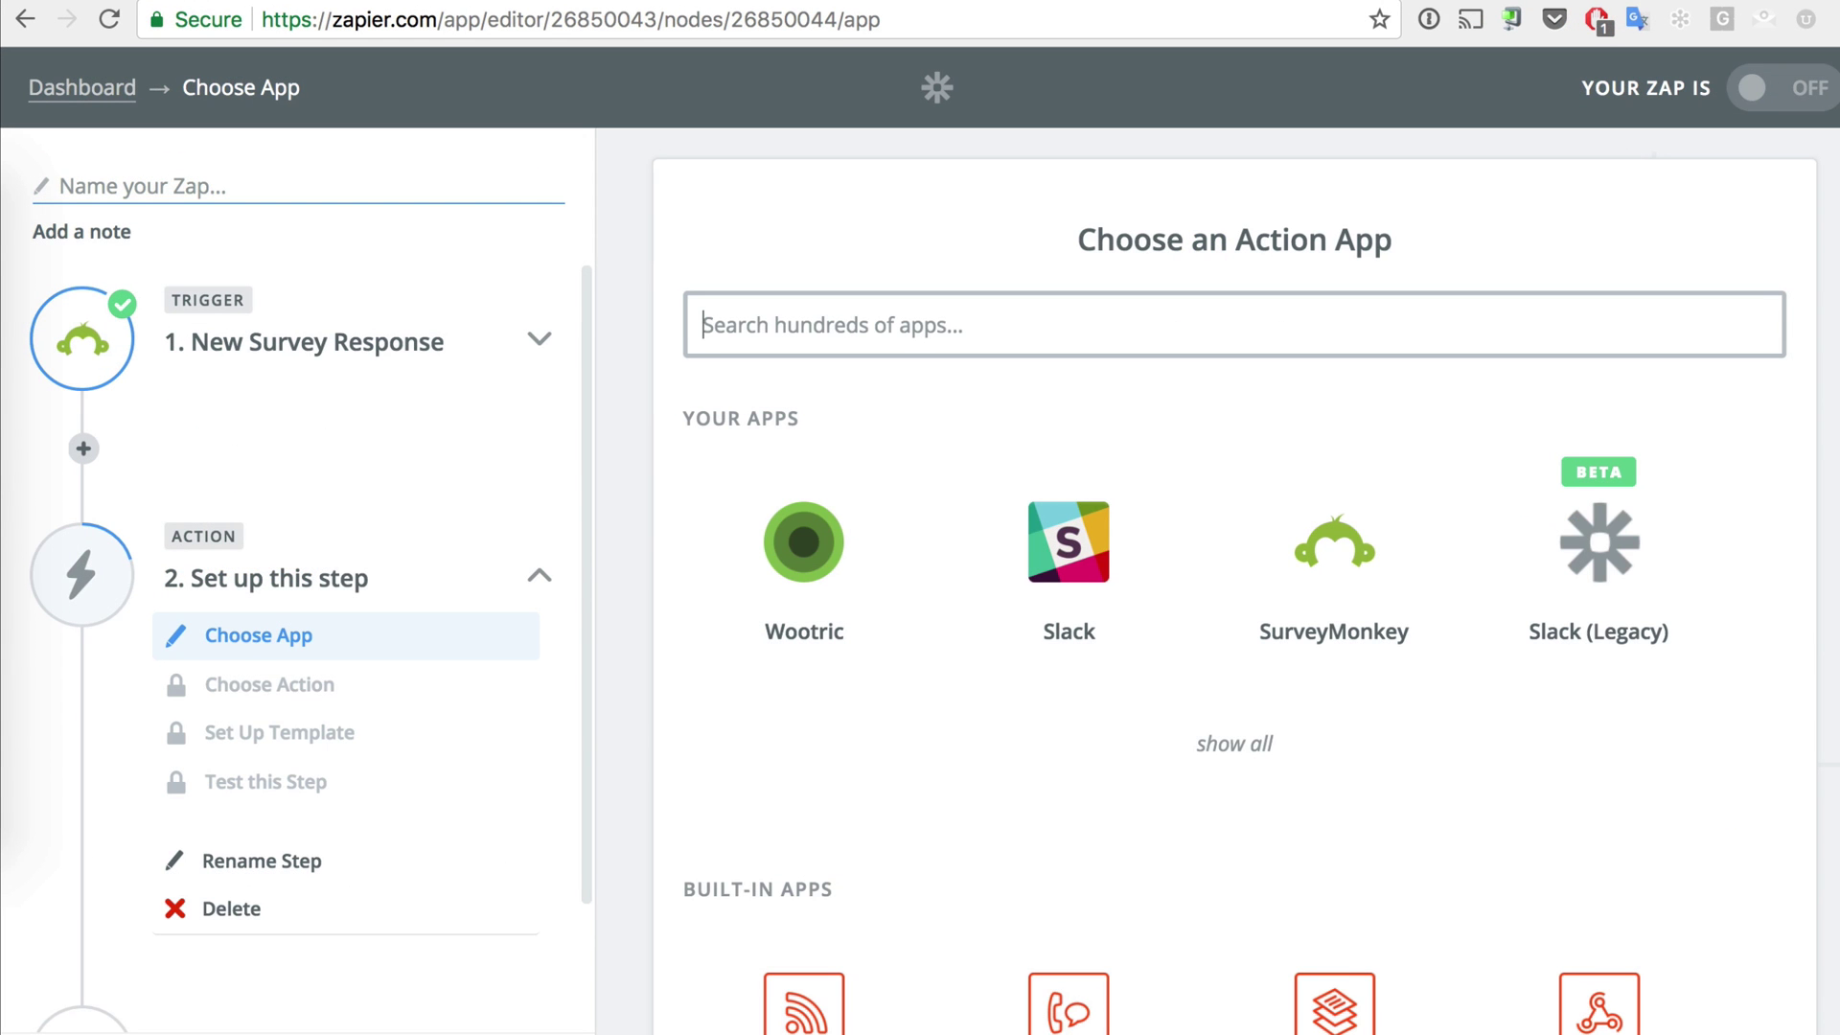
# Step: Choose Mixpanel Create or Update Profile as the zap's action
pyautogui.write('Mix')
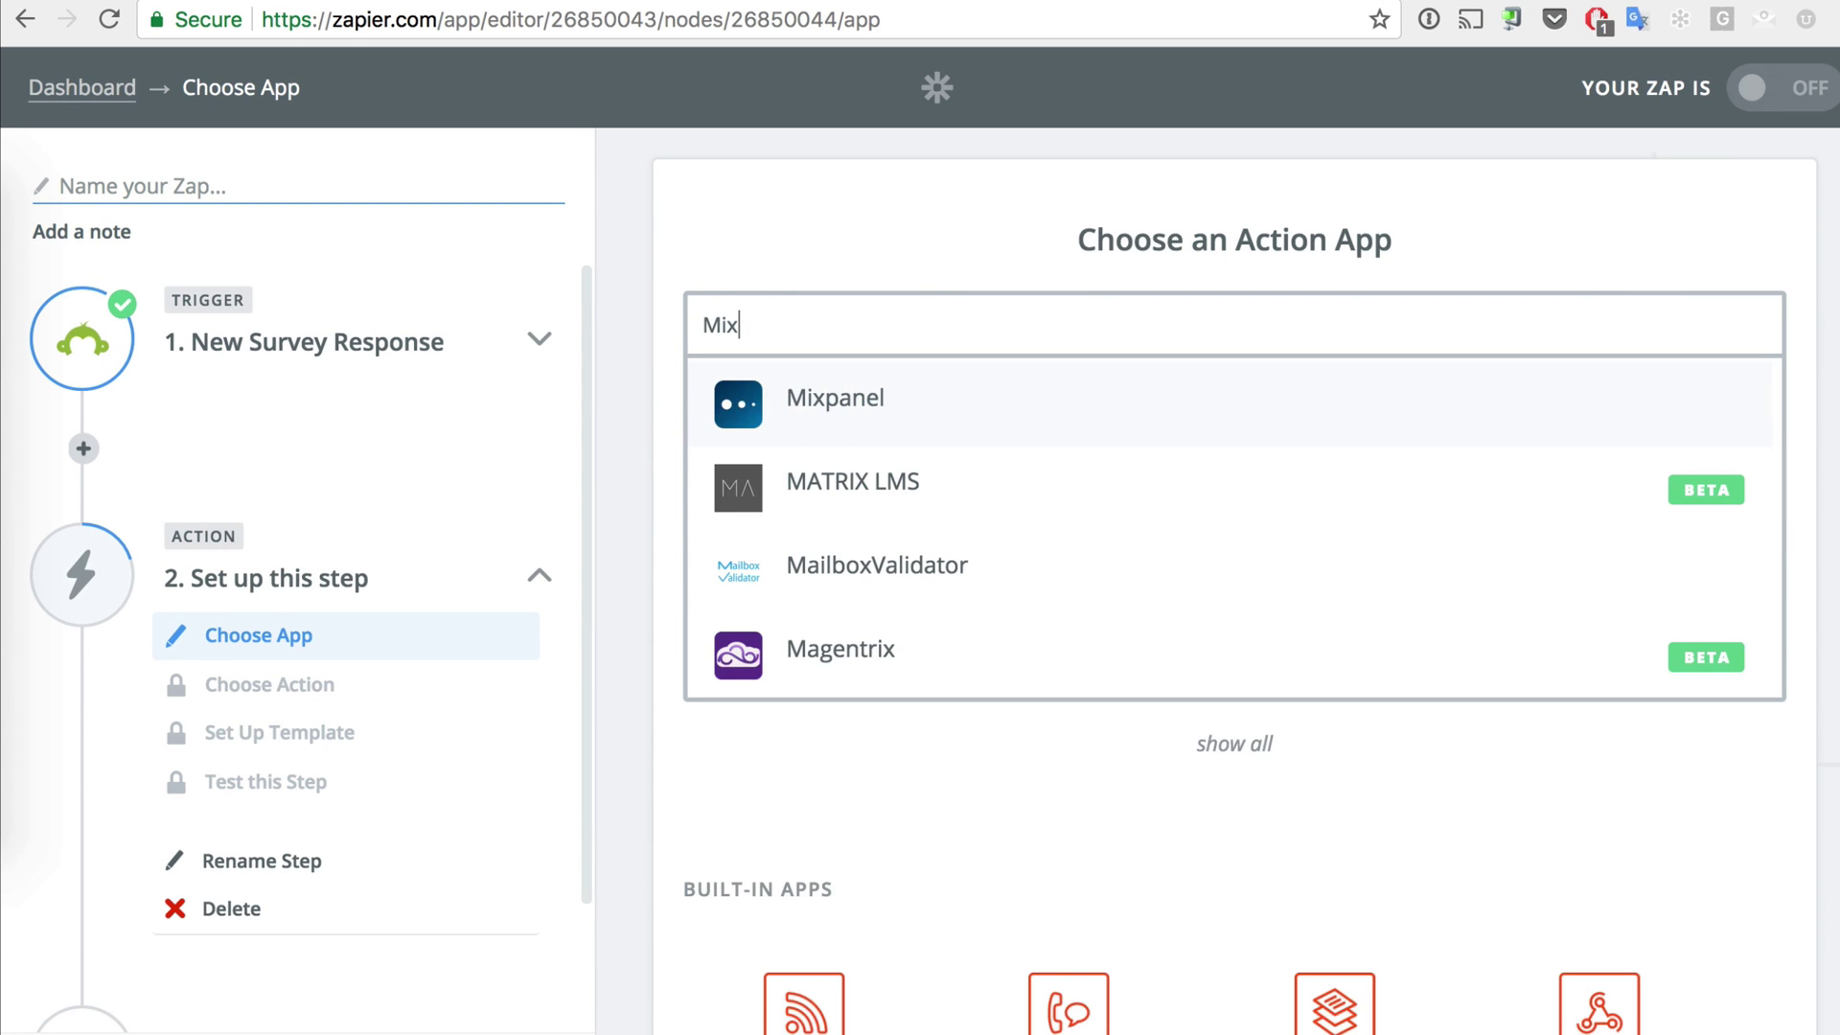
pyautogui.click(945, 426)
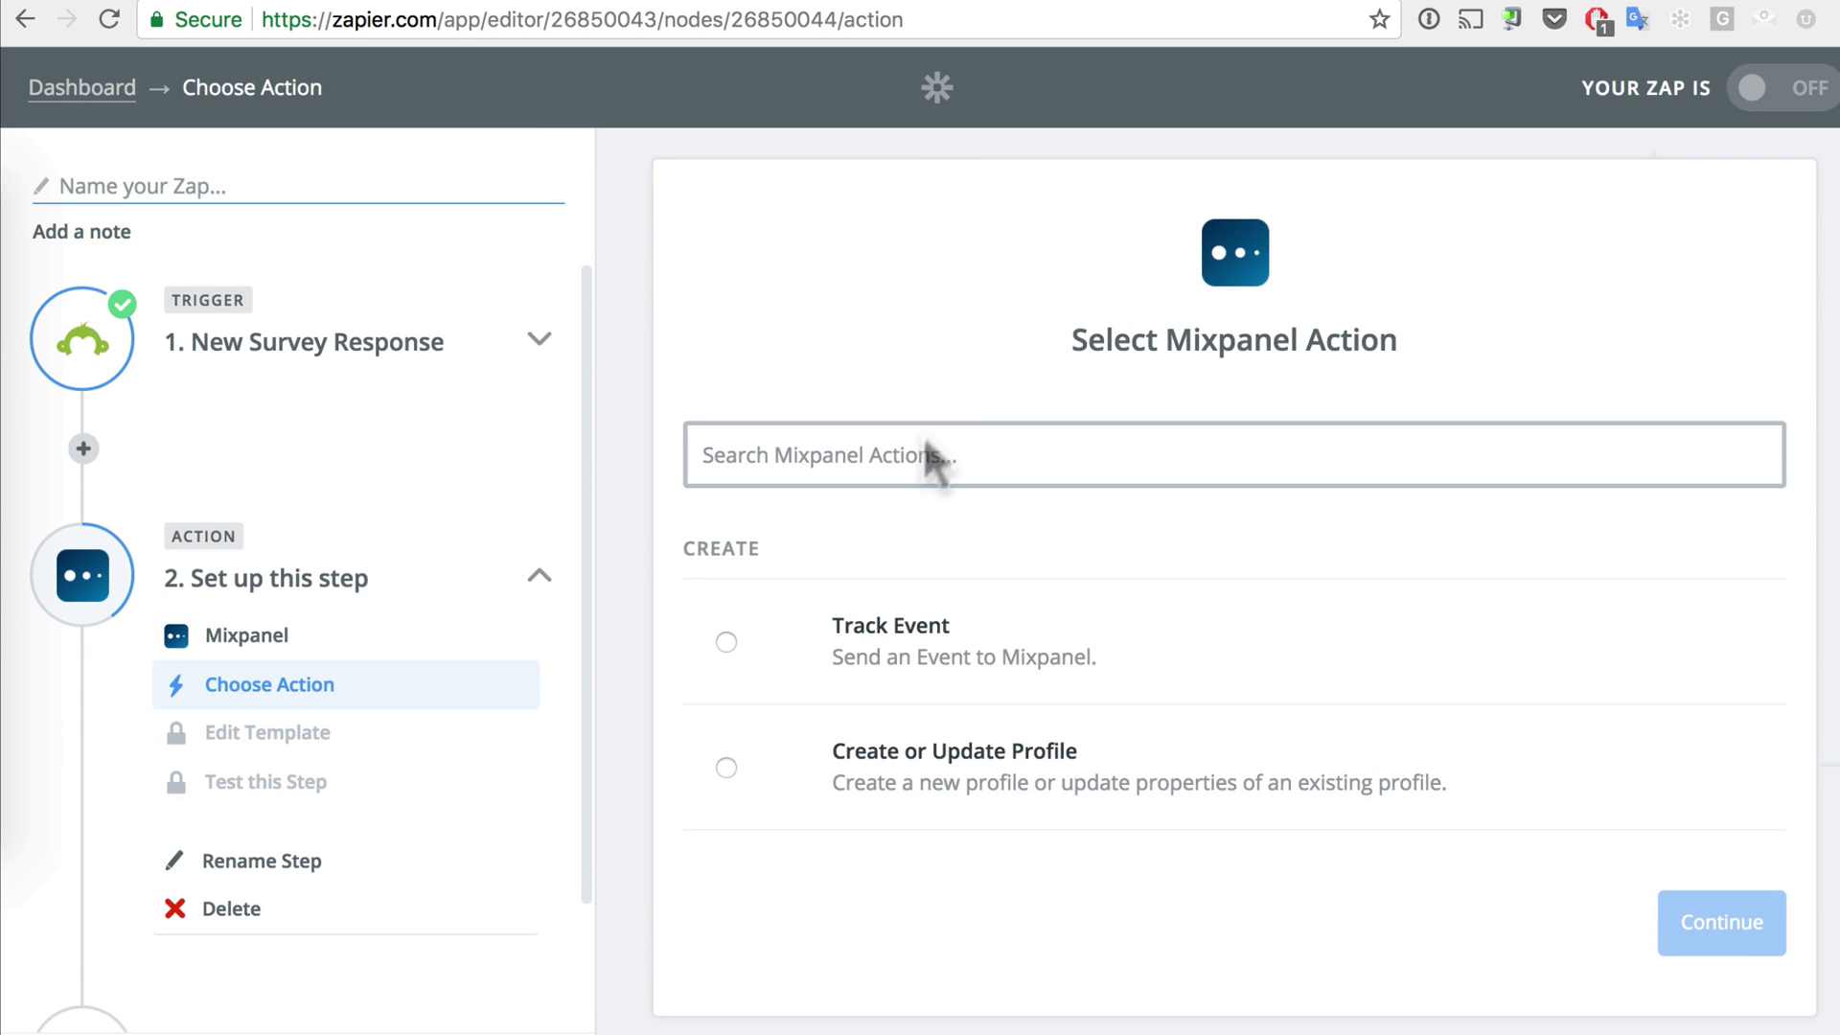
pyautogui.click(749, 778)
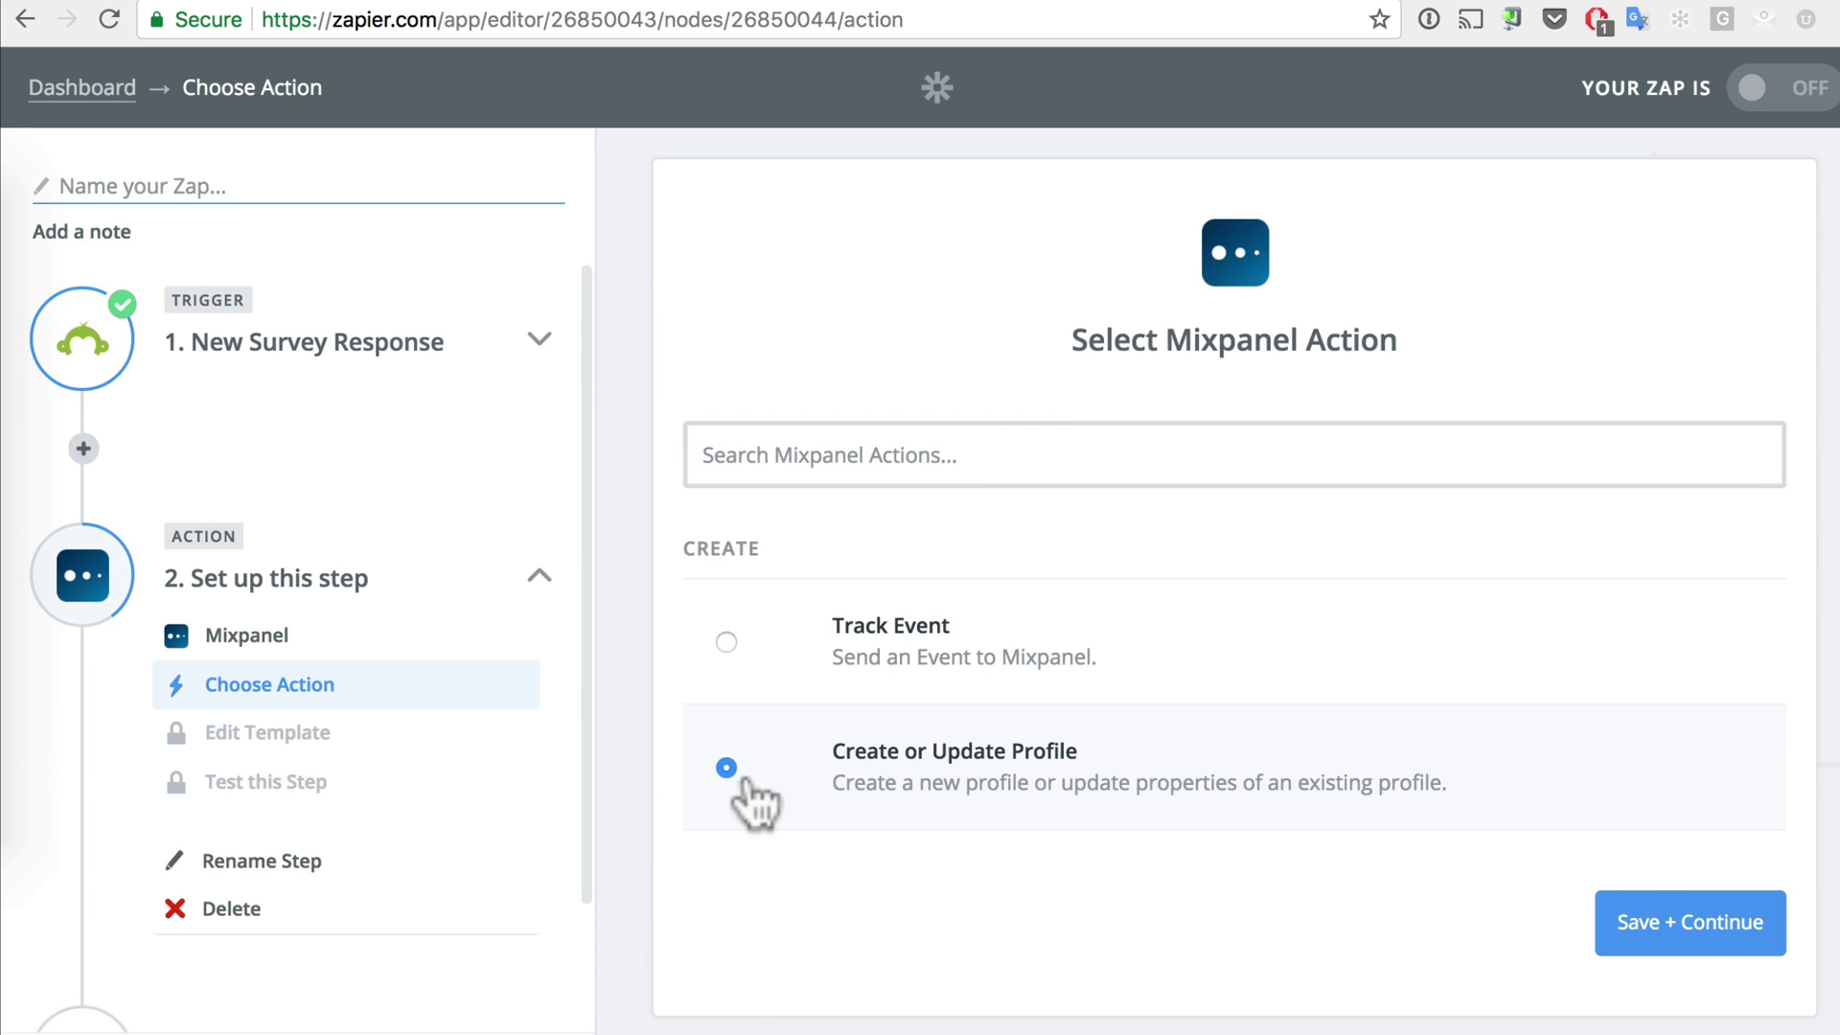
pyautogui.click(1720, 929)
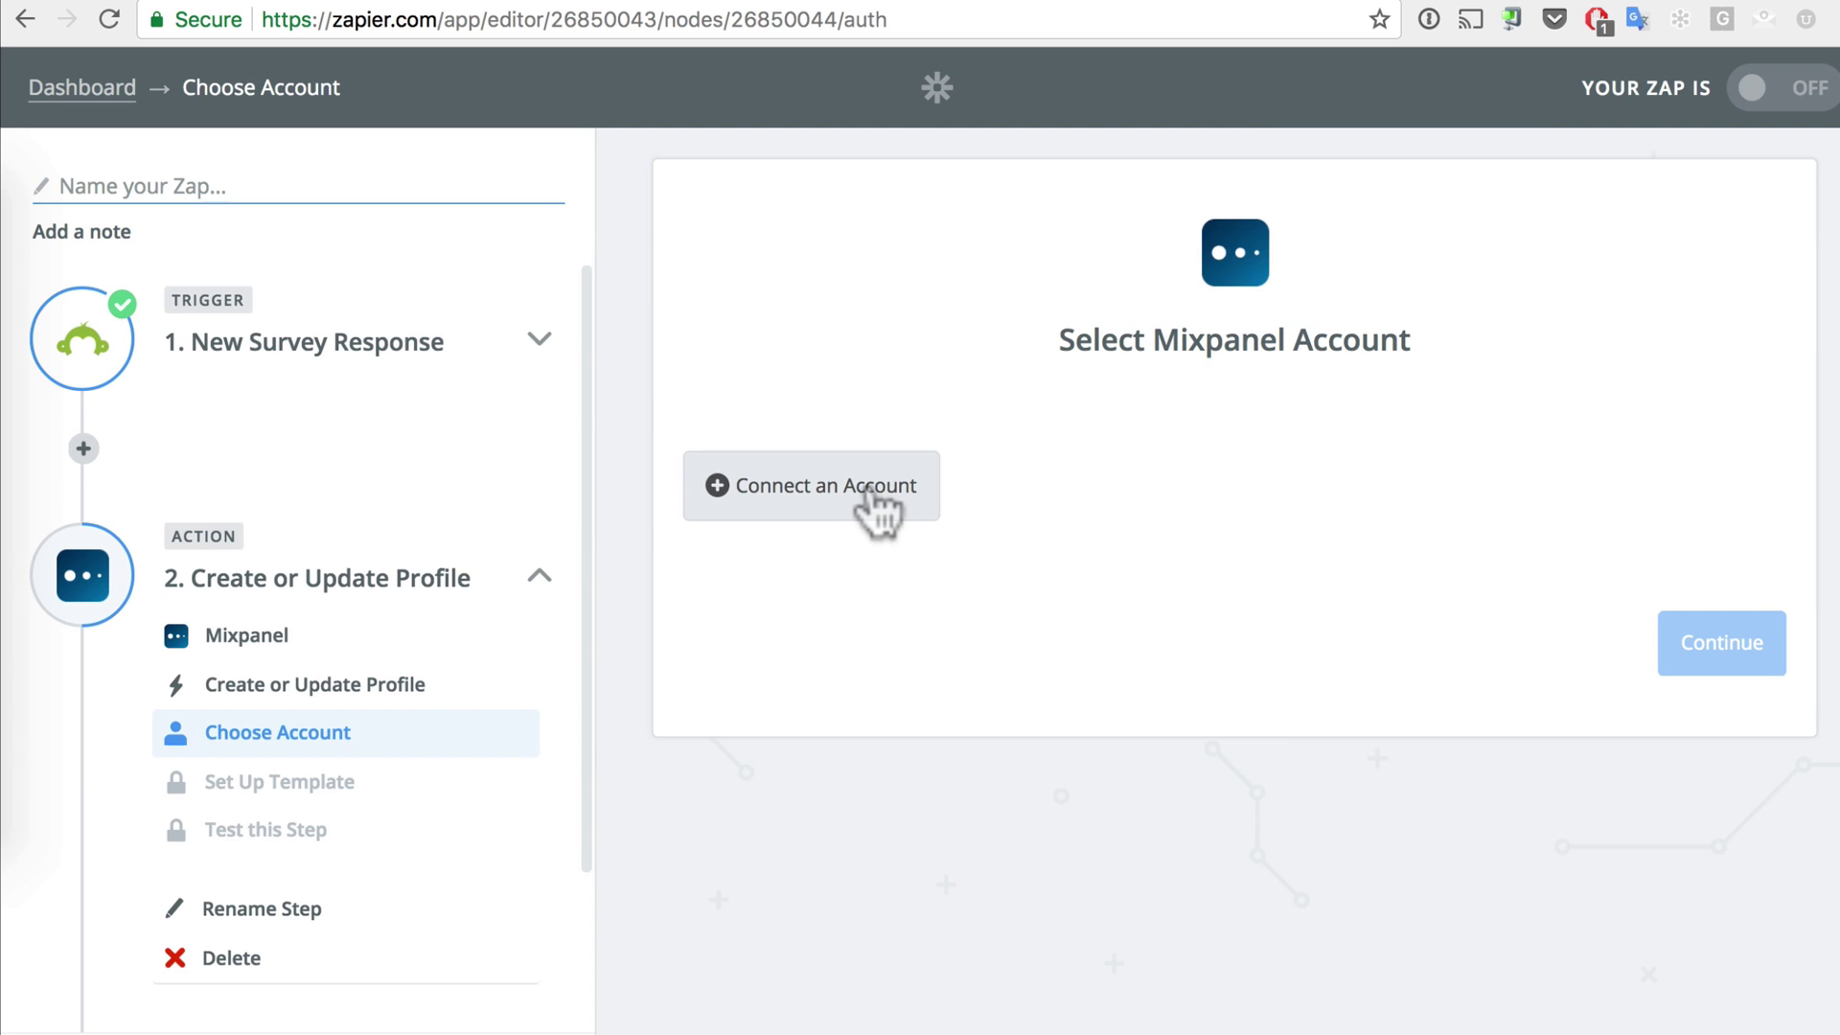
# Step: Connect a Mixpanel account using the project token and name it AK's Tunes
pyautogui.click(868, 485)
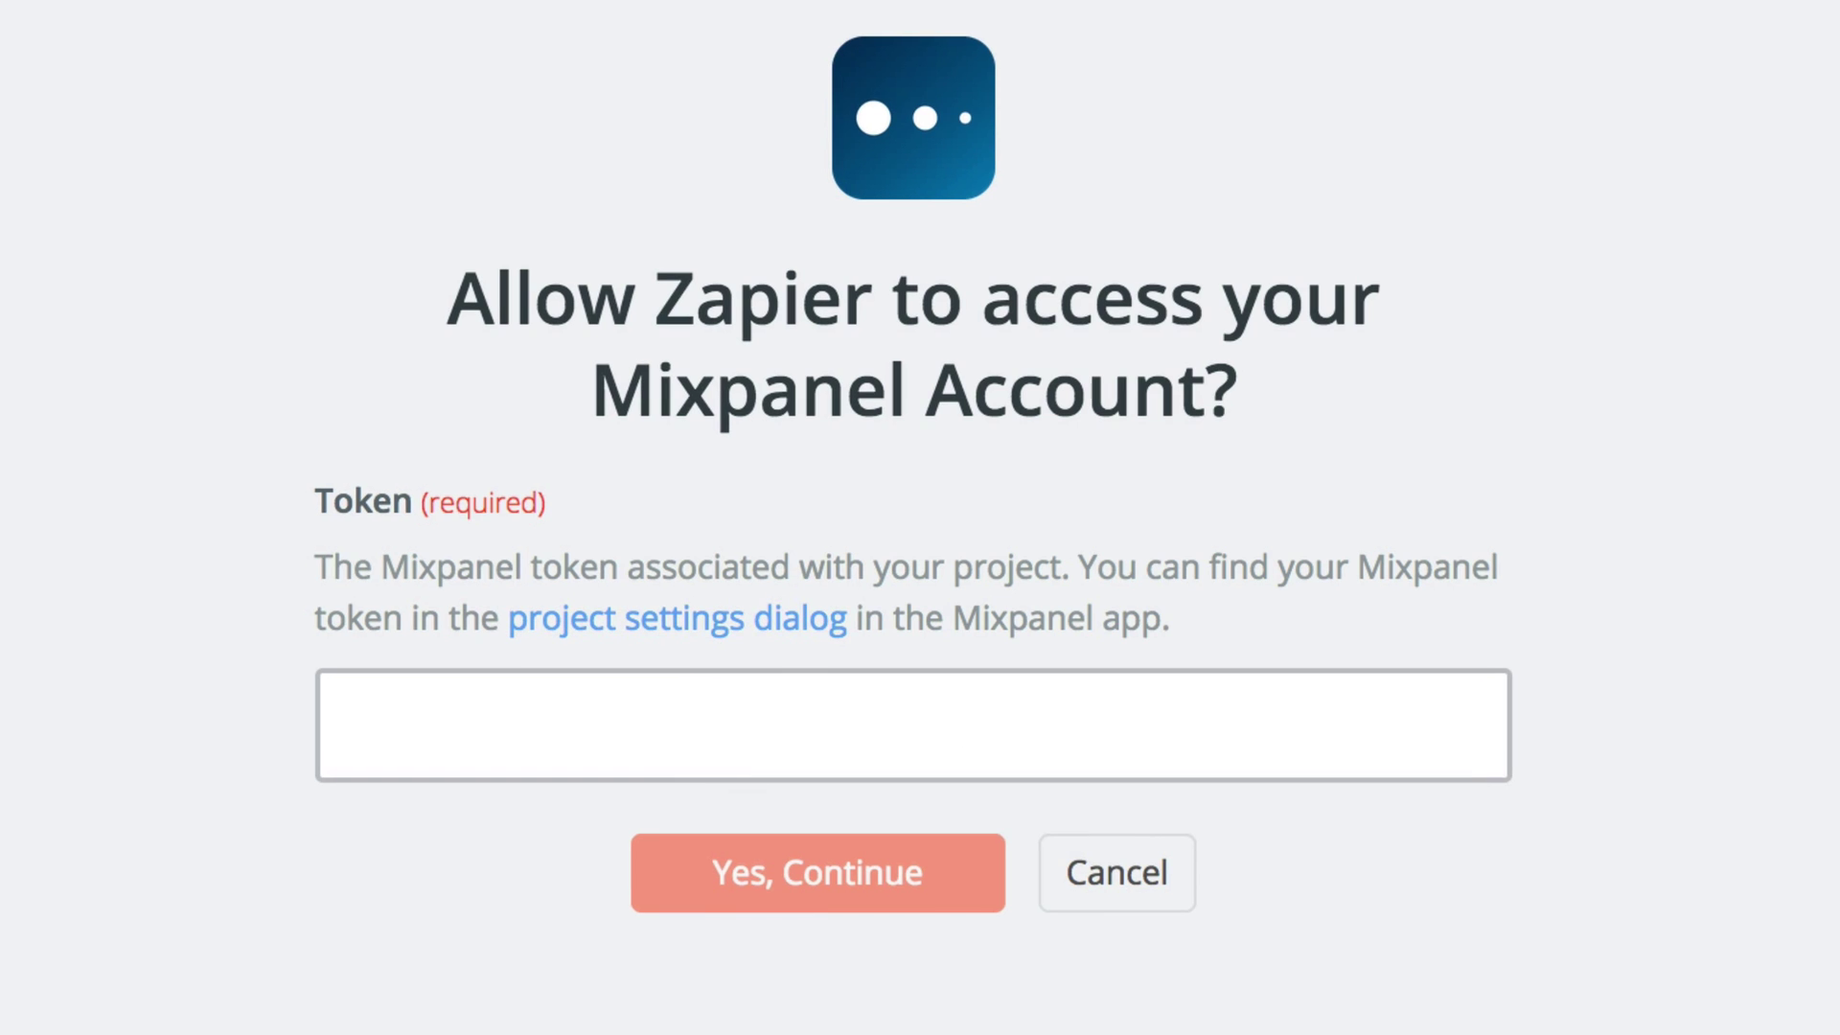
pyautogui.hotkey('ctrl', 'v')
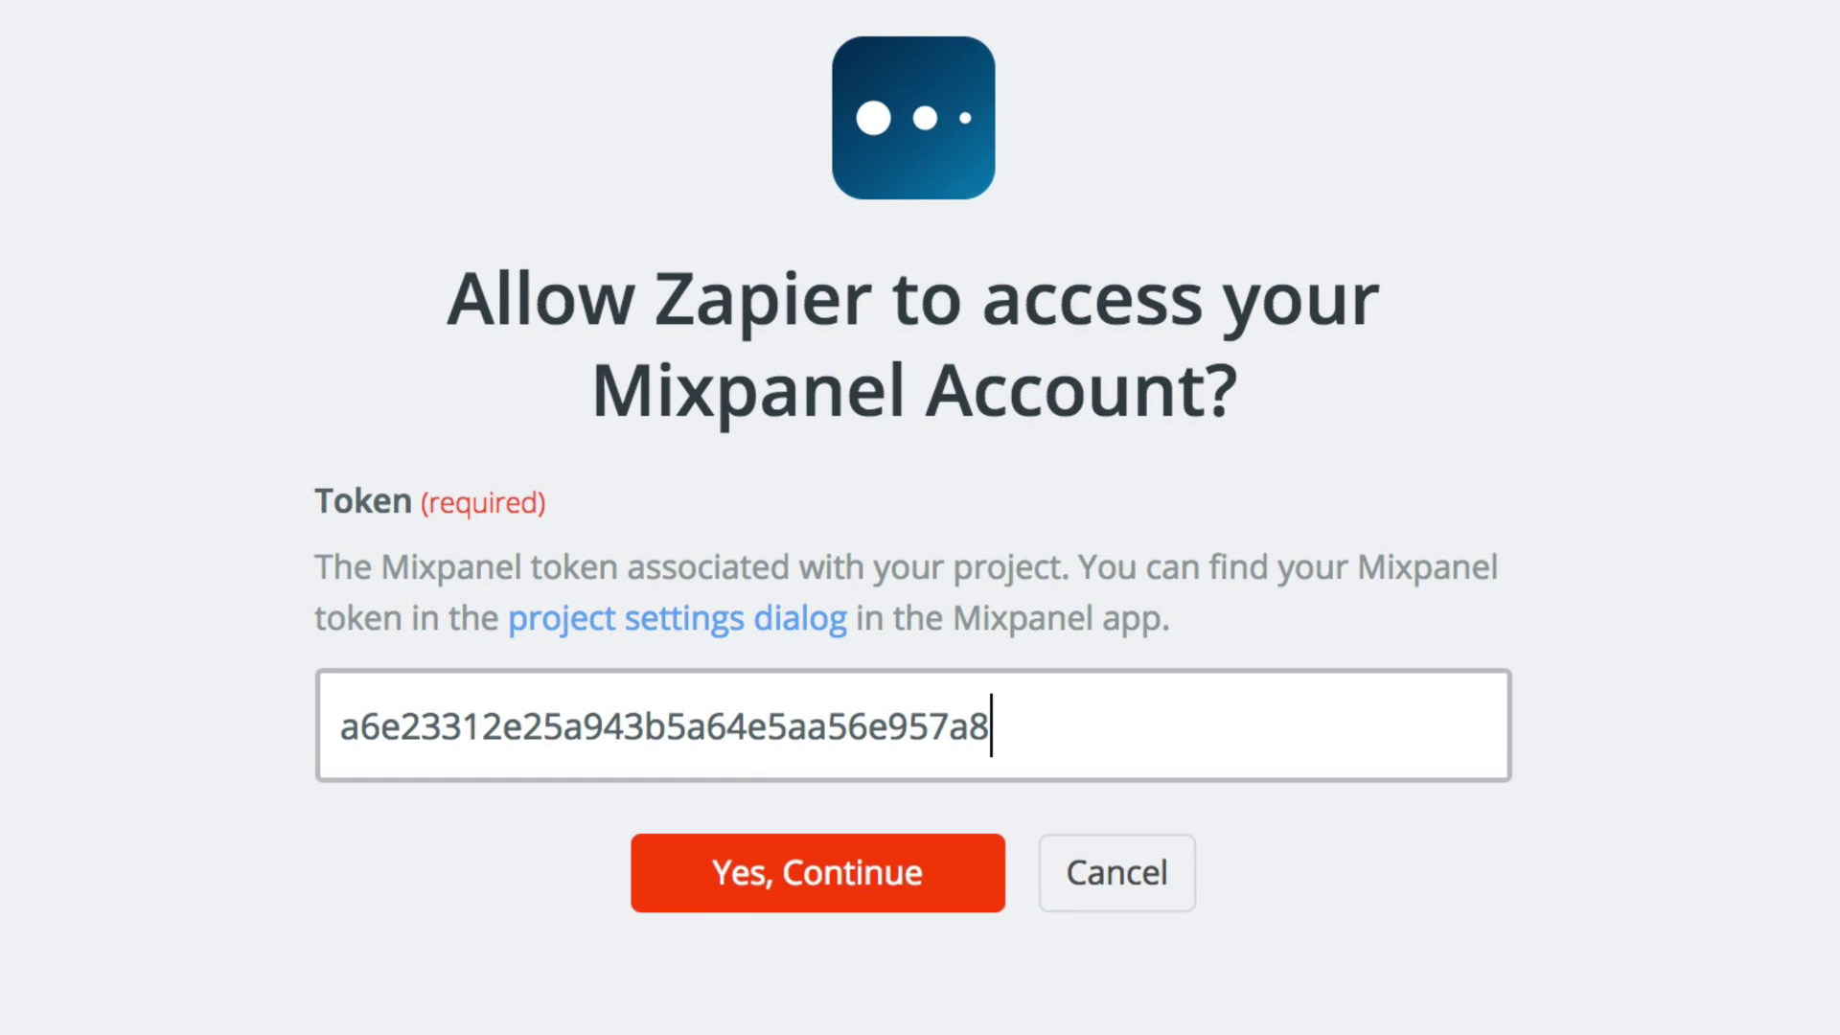
pyautogui.click(717, 887)
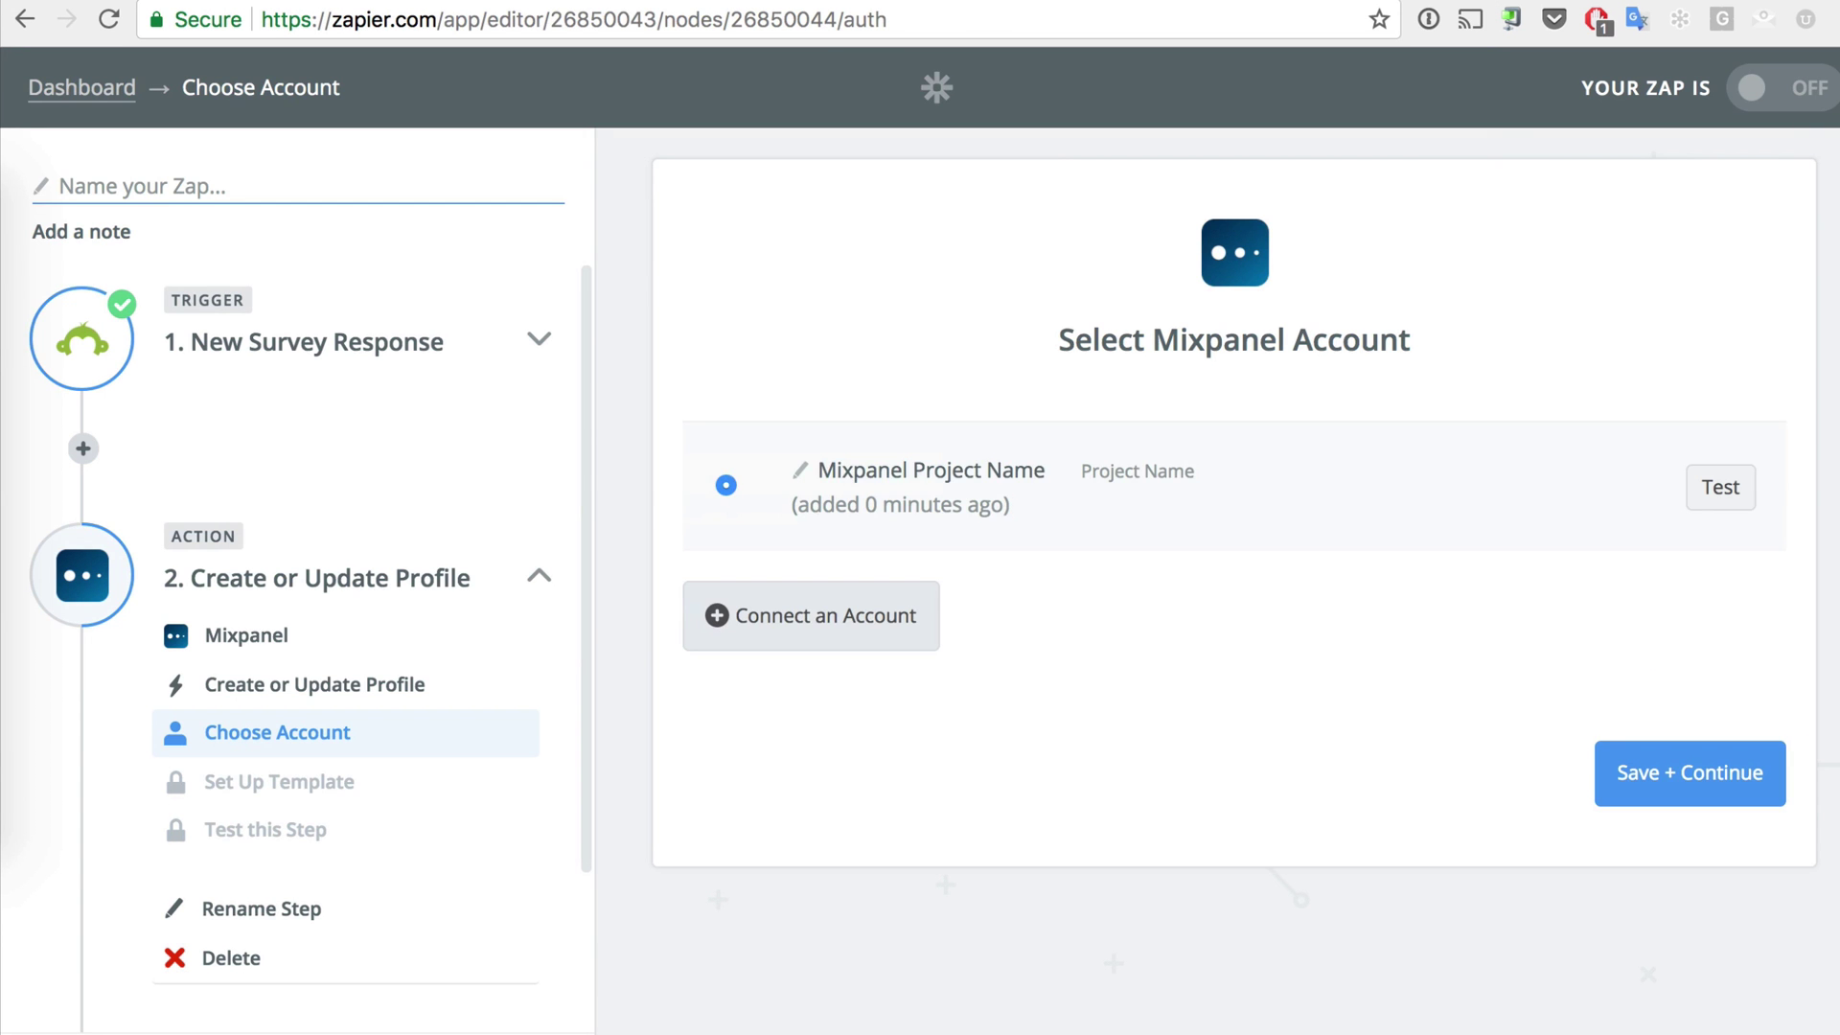
pyautogui.write("AK's Tunes")
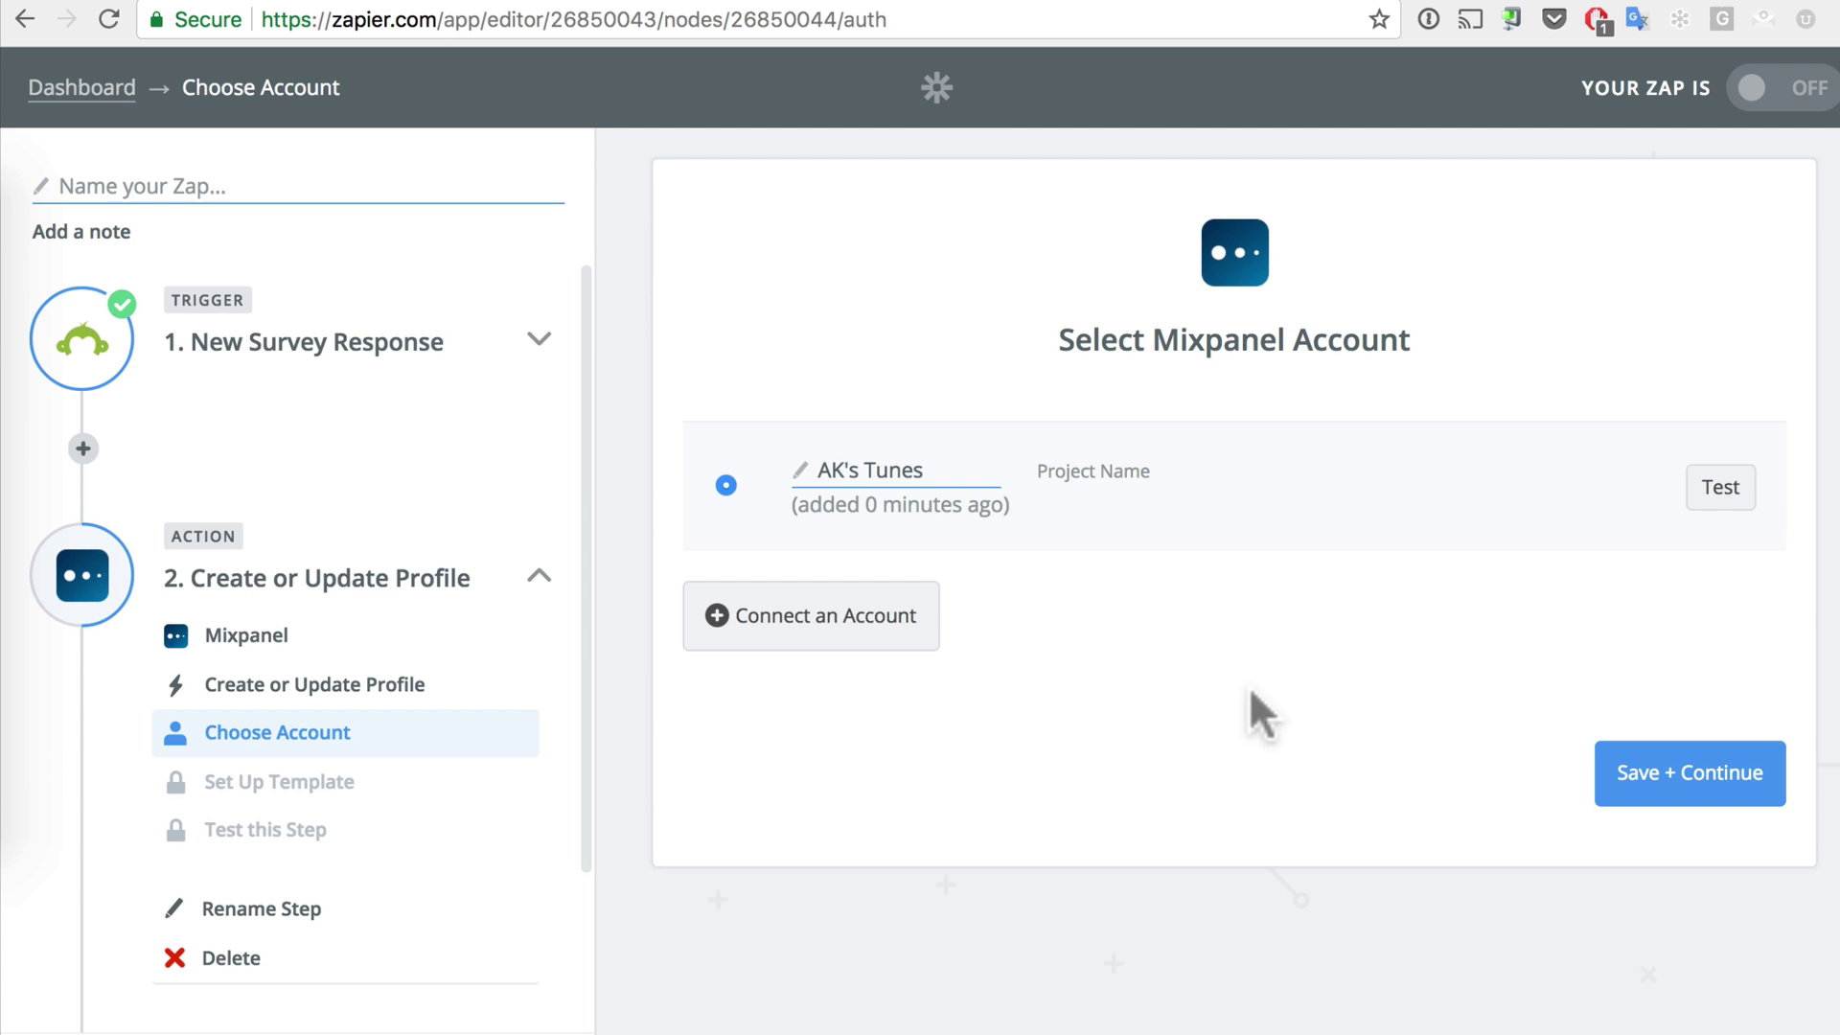
pyautogui.click(1250, 686)
pyautogui.click(1672, 781)
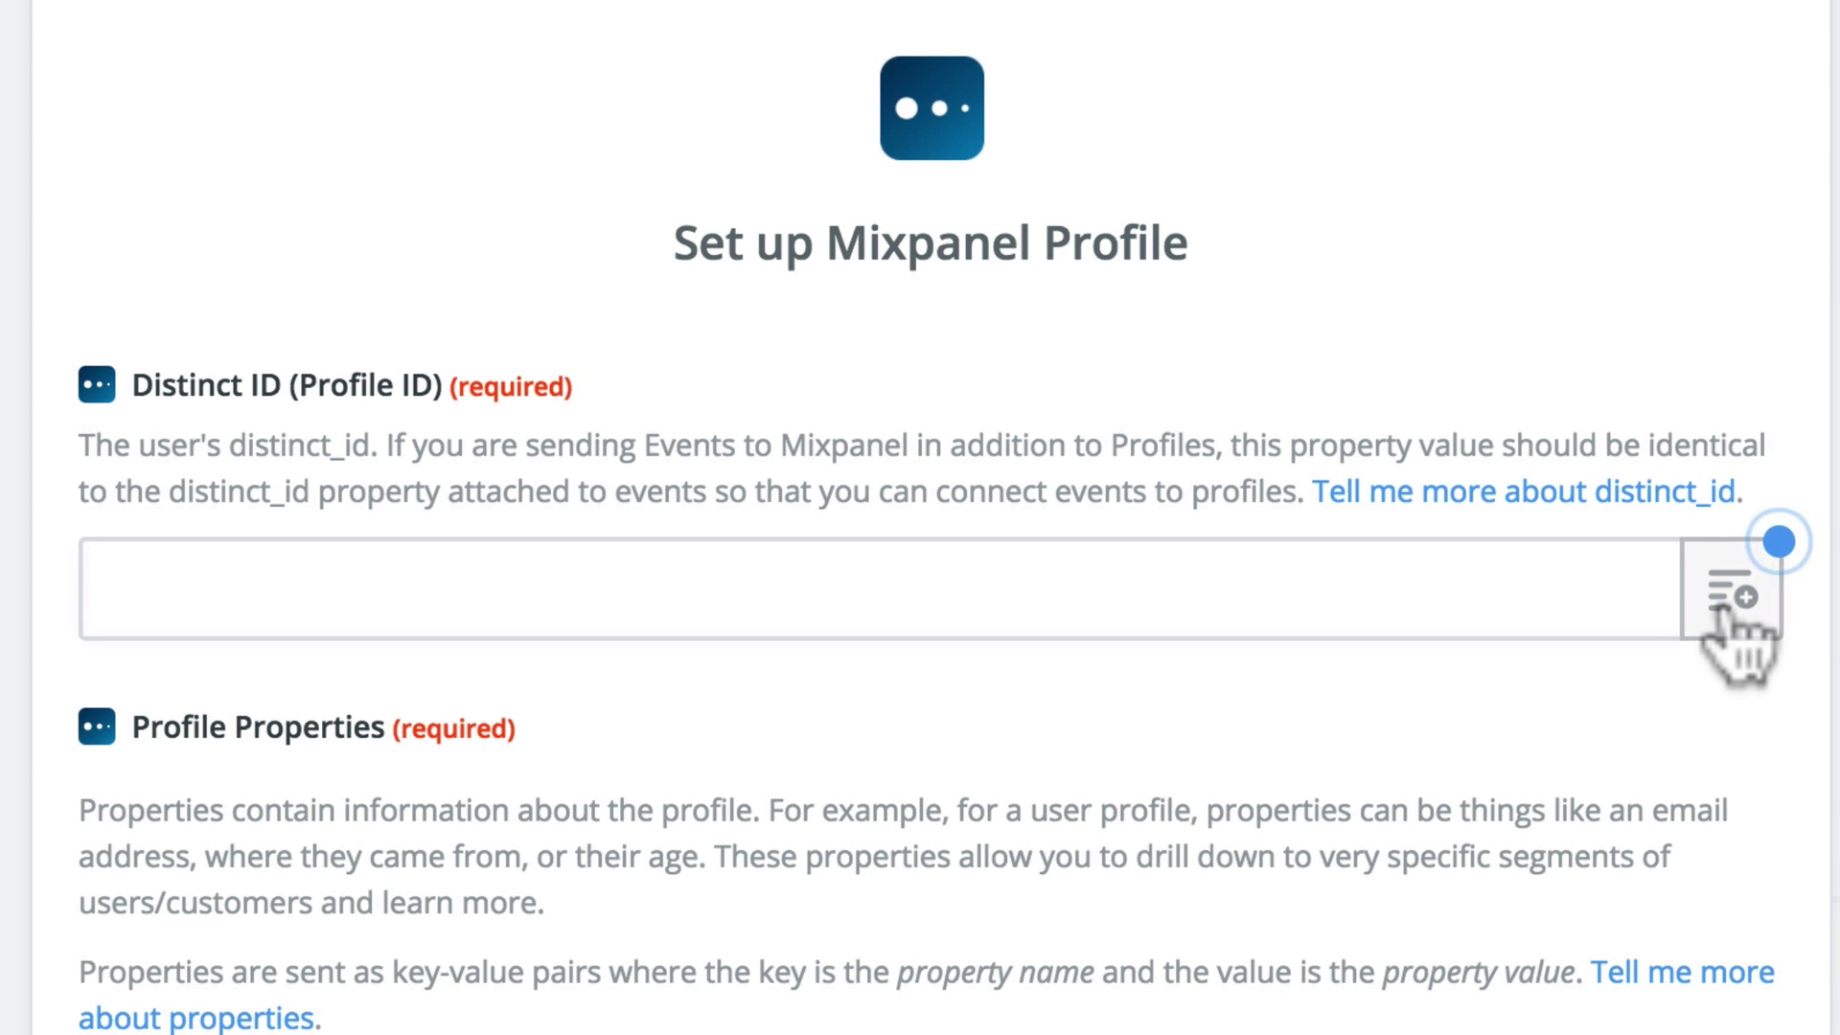
# Step: Fill the Distinct ID field with the respondent's Email from step 1
pyautogui.click(1725, 609)
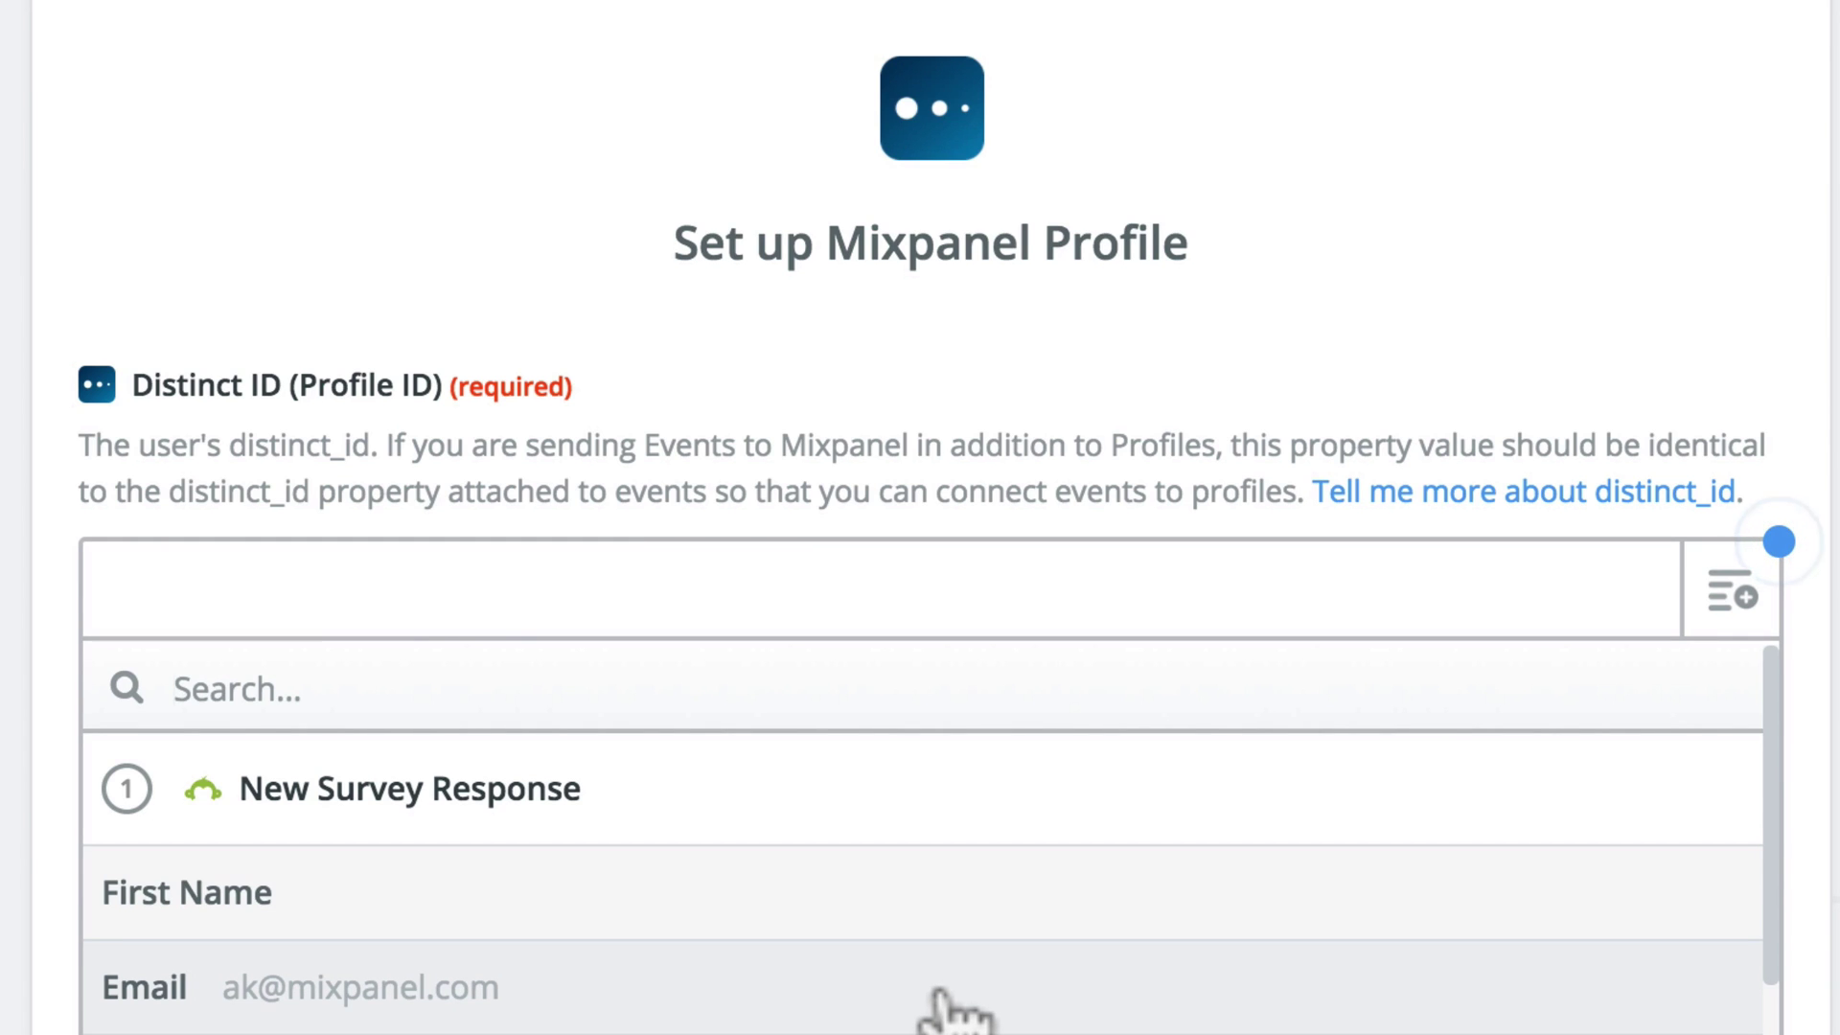
pyautogui.click(941, 997)
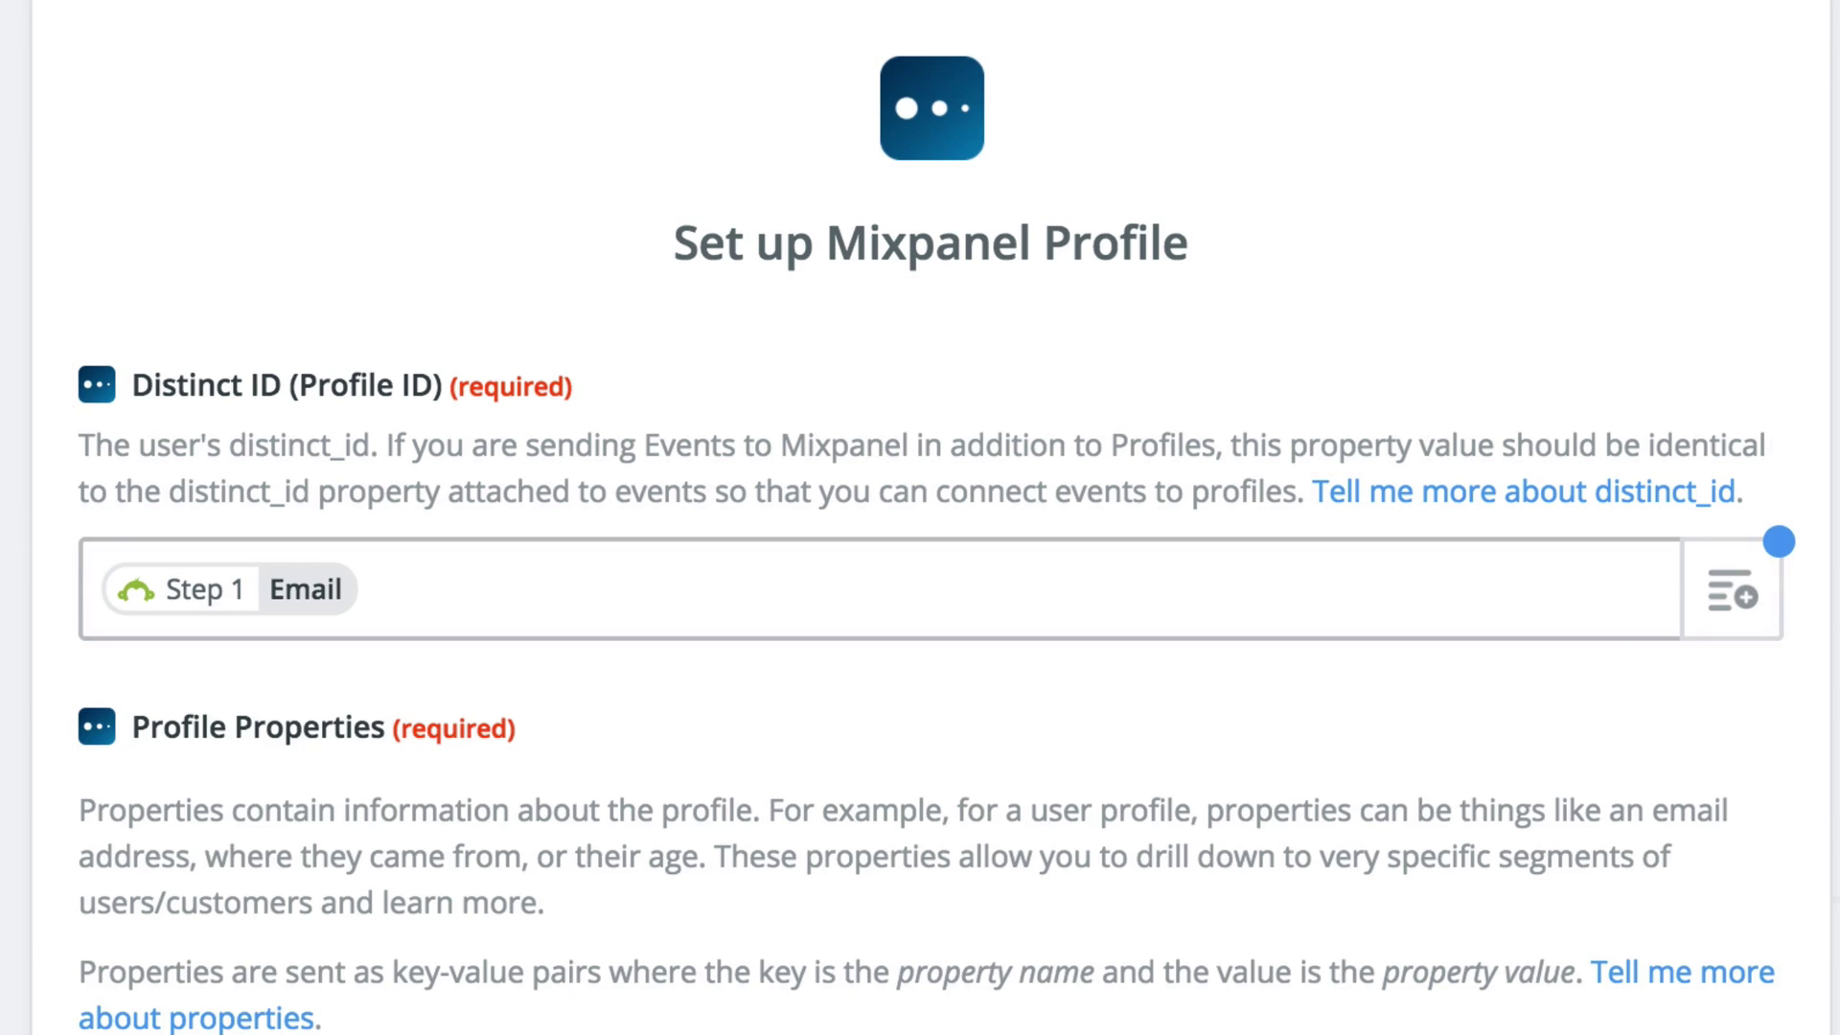
# Step: Add profile property NPS mapped to the recommendation survey answer
pyautogui.scroll(-5, 920, 518)
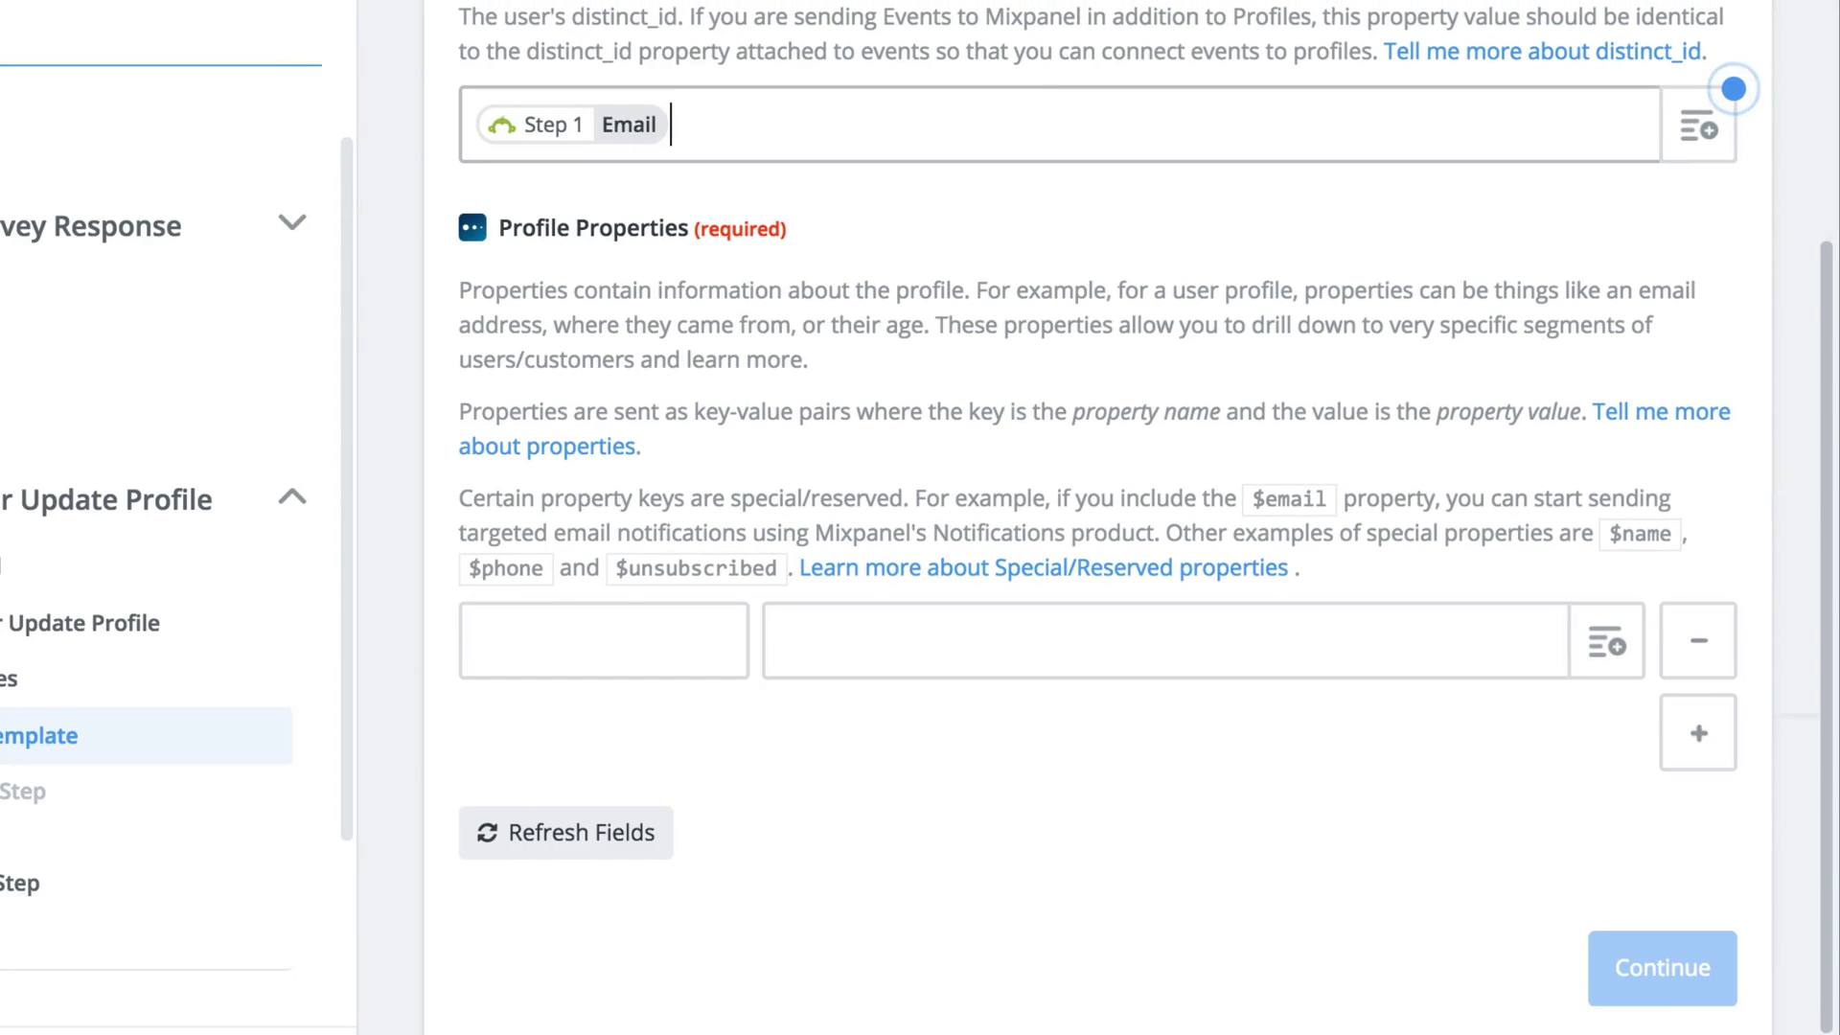
pyautogui.click(273, 800)
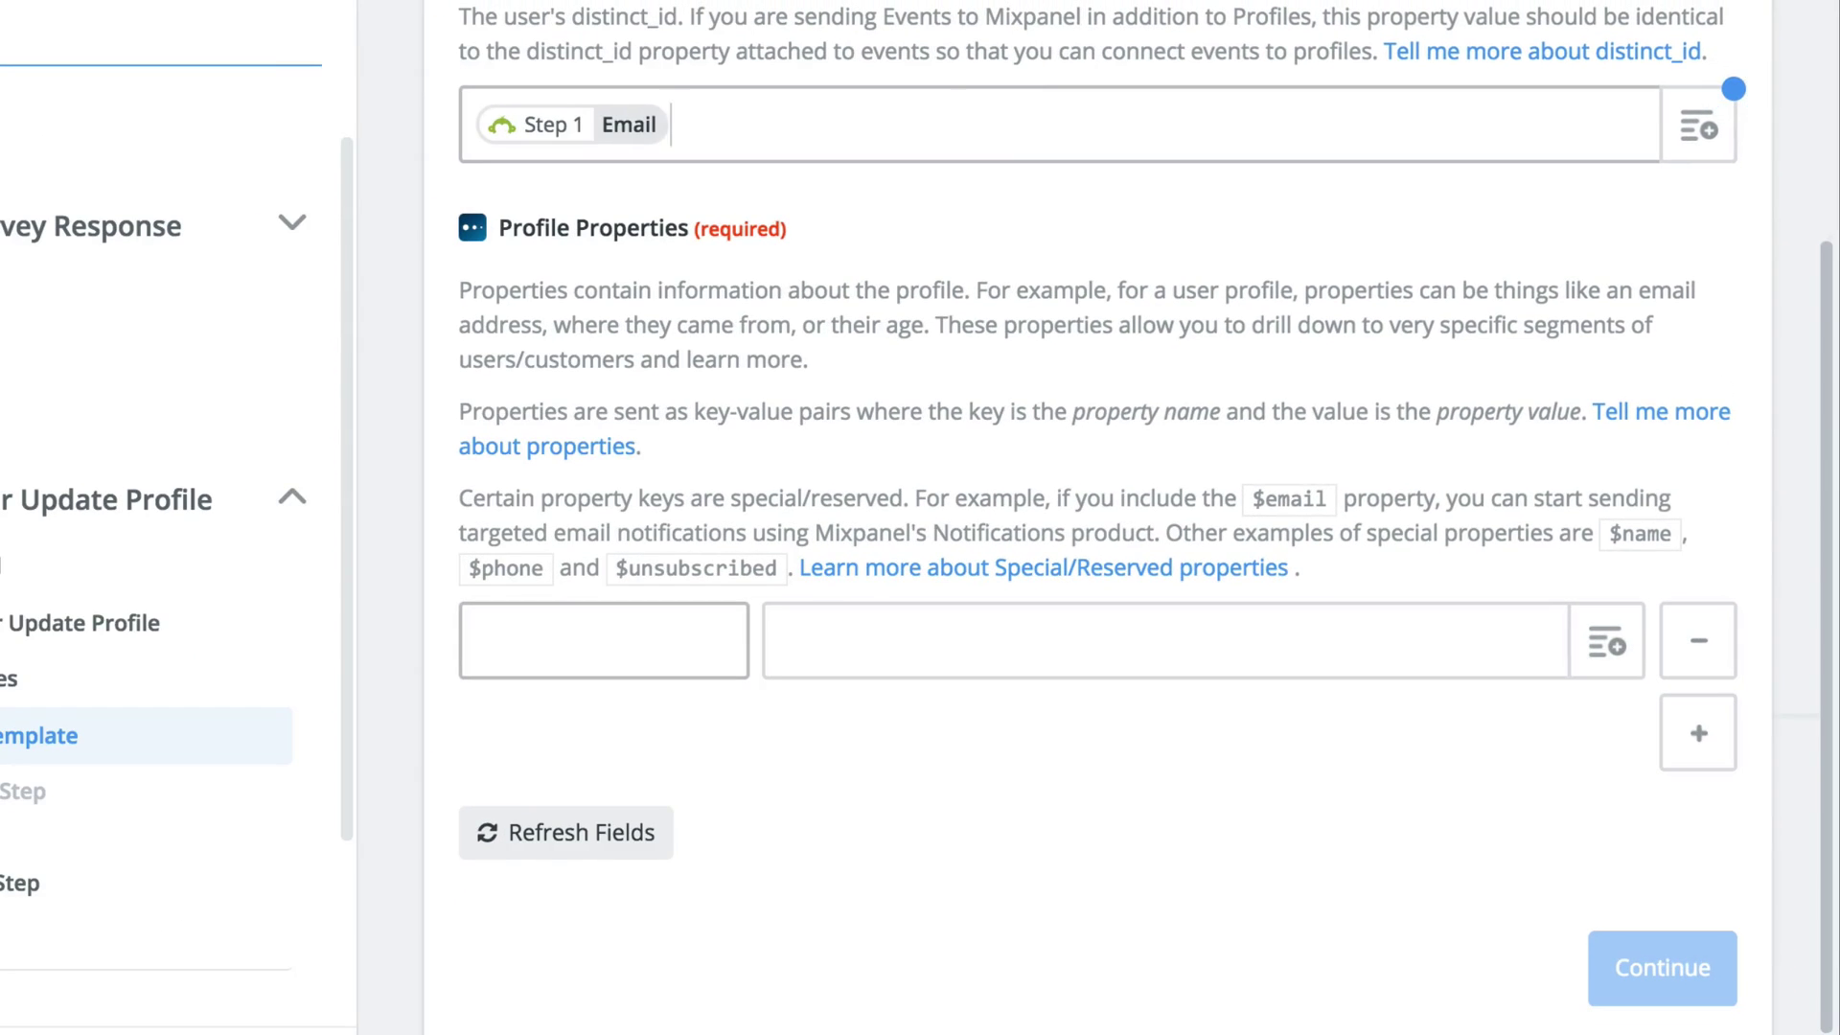
pyautogui.write('NPS')
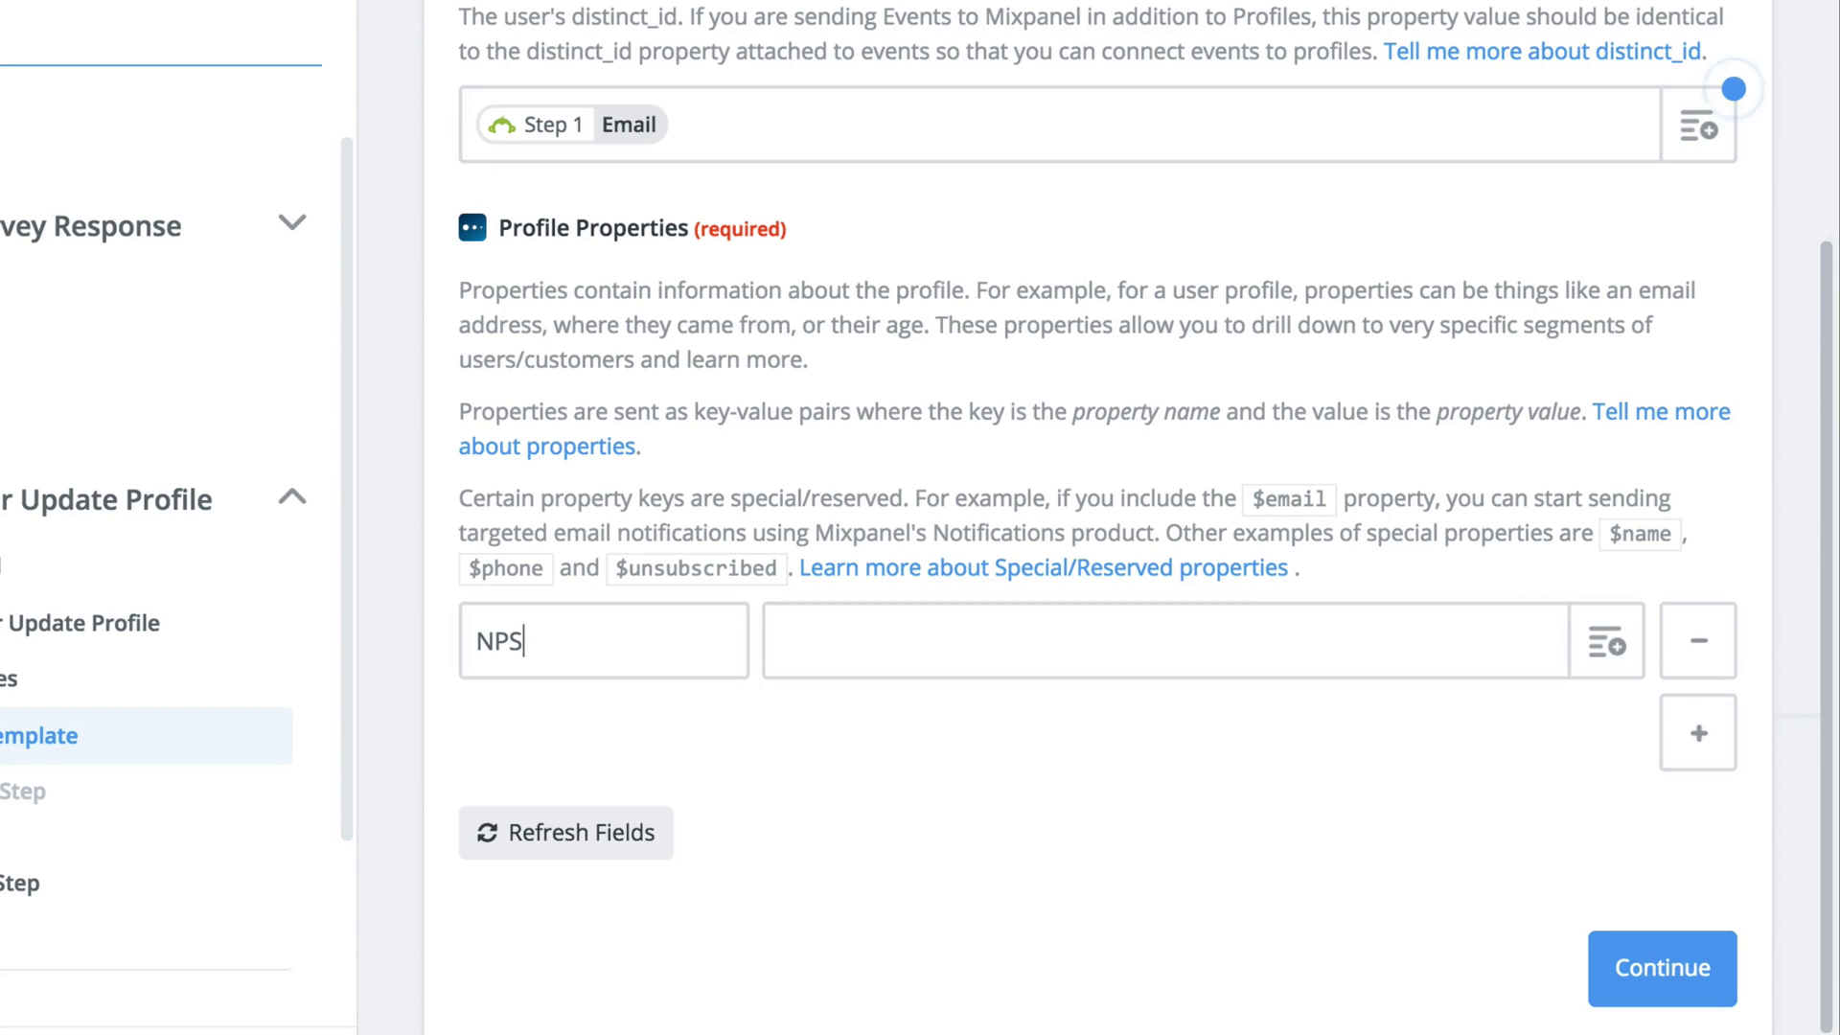
pyautogui.press('Tab')
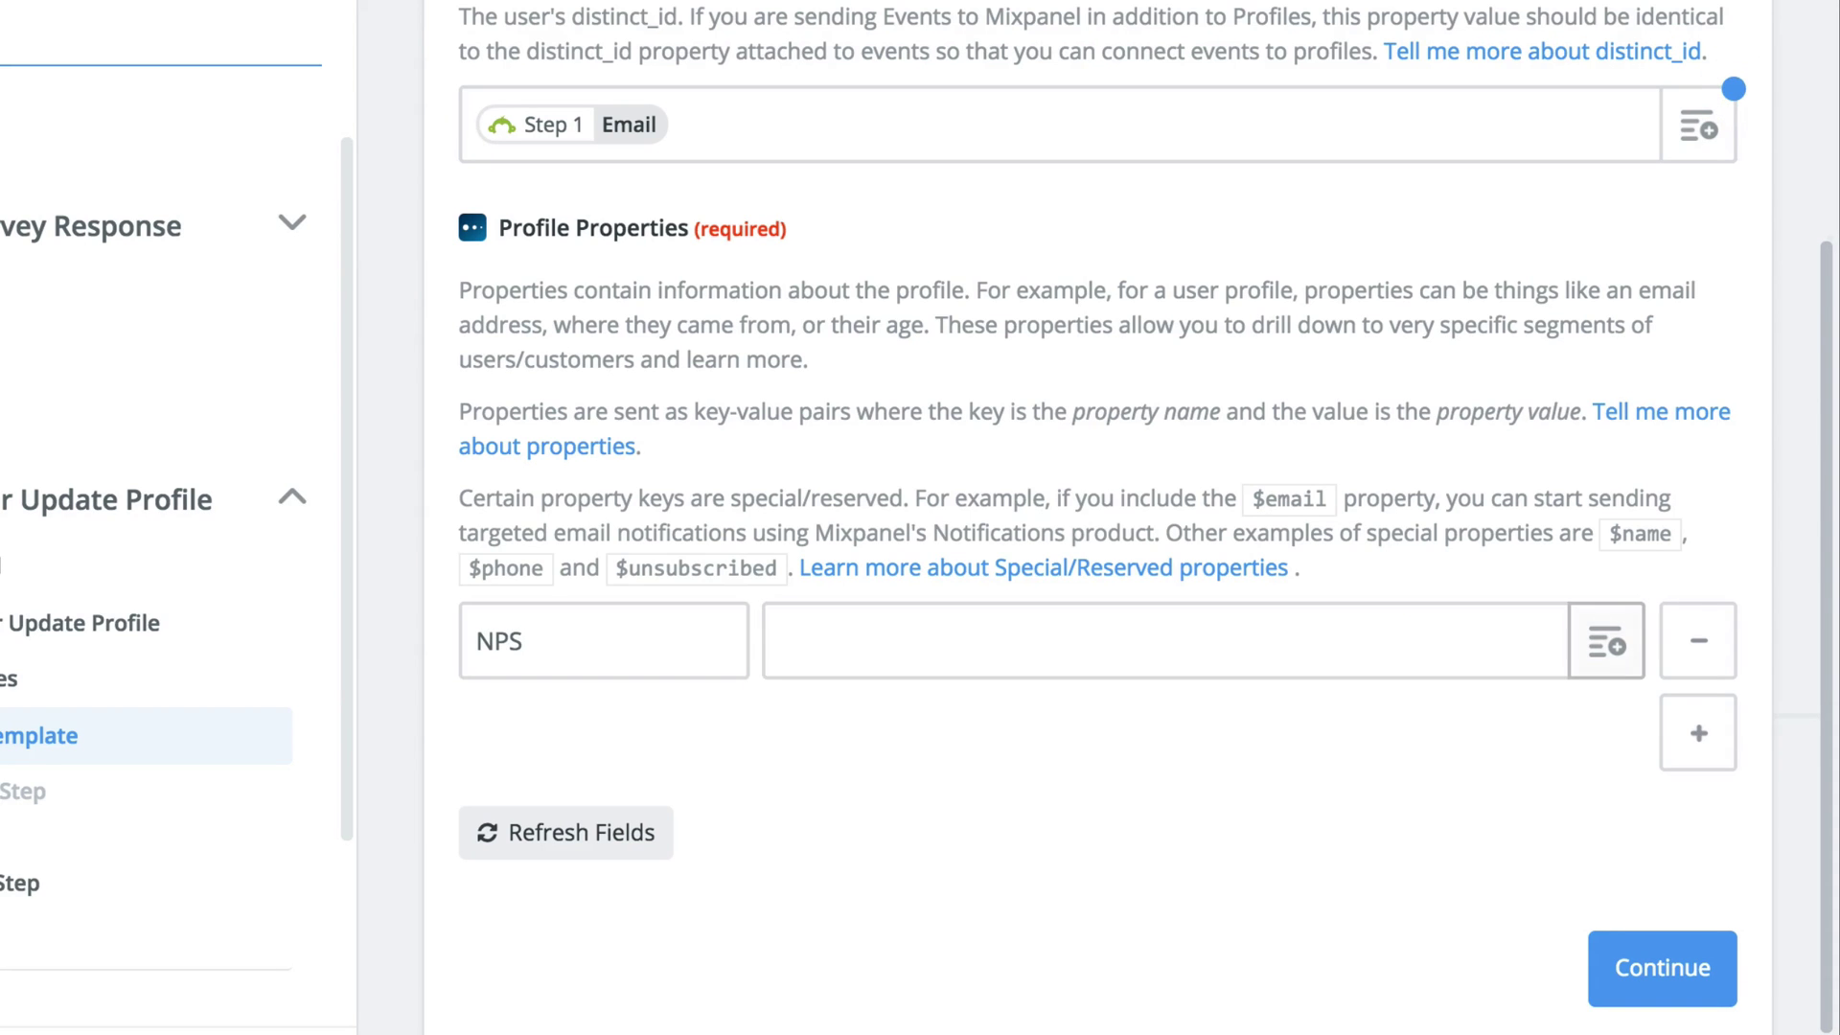
pyautogui.press('Tab')
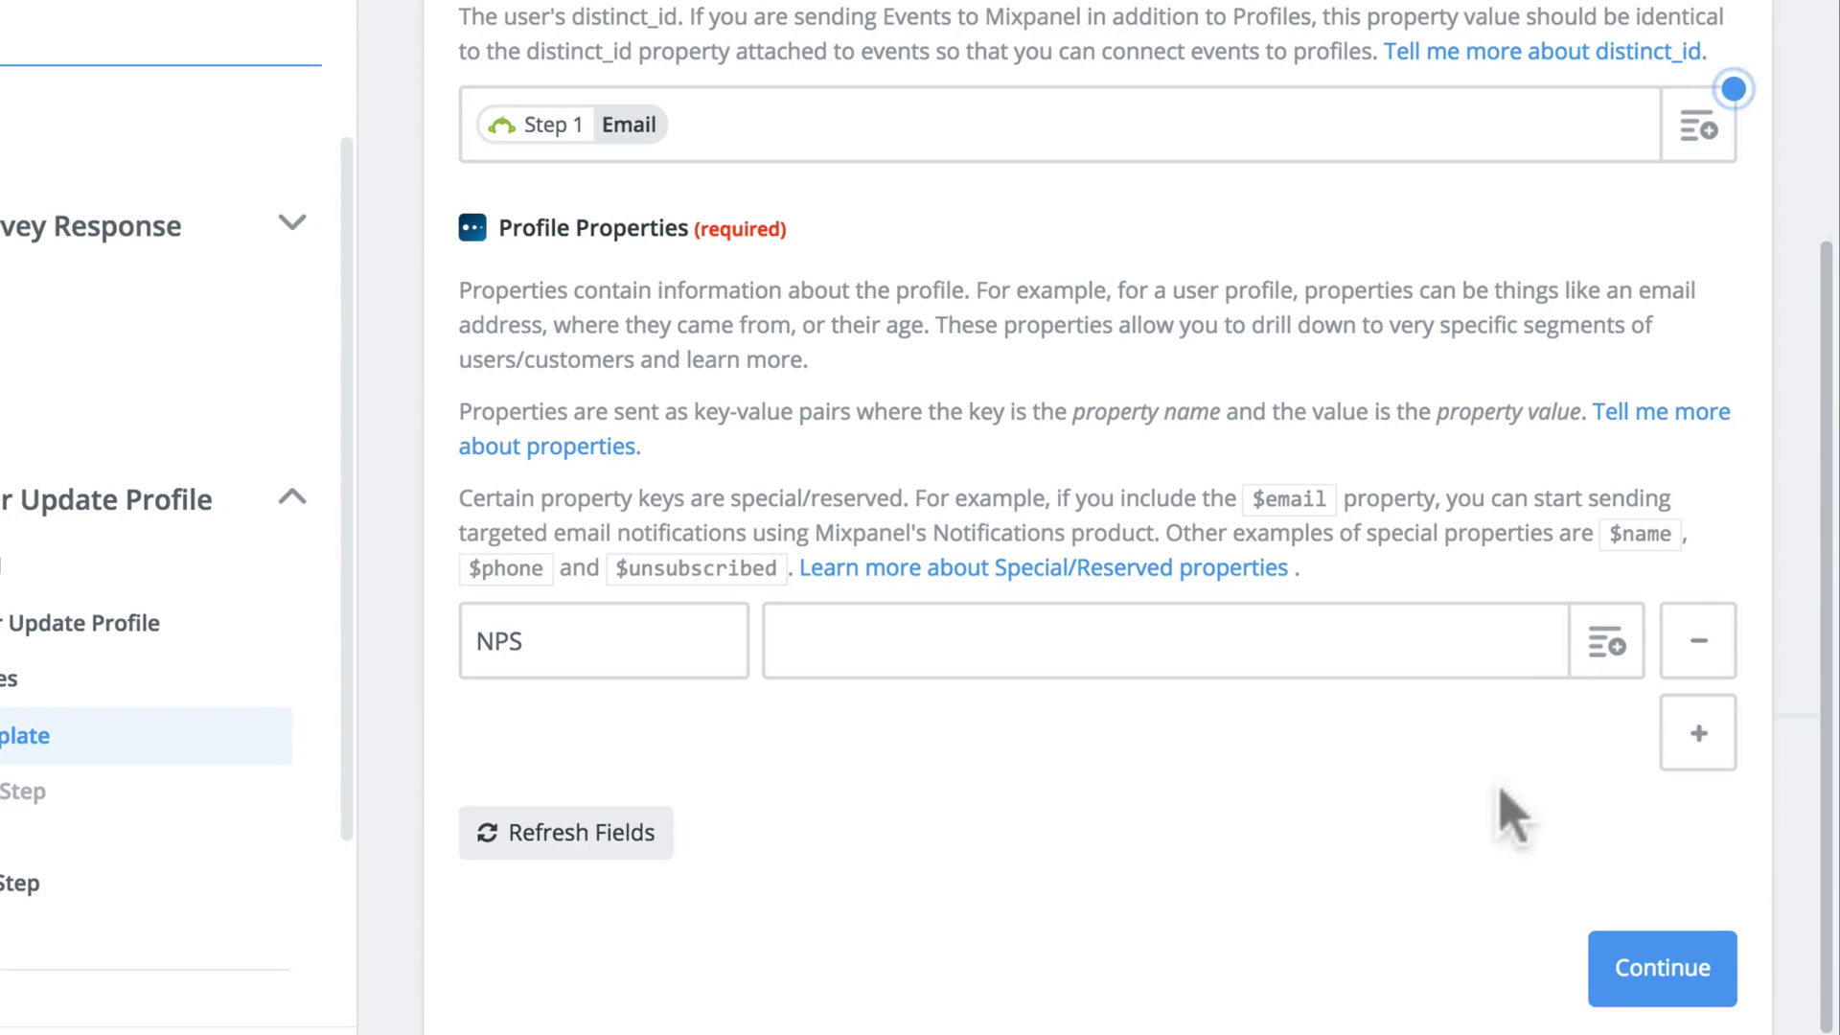
pyautogui.click(1606, 641)
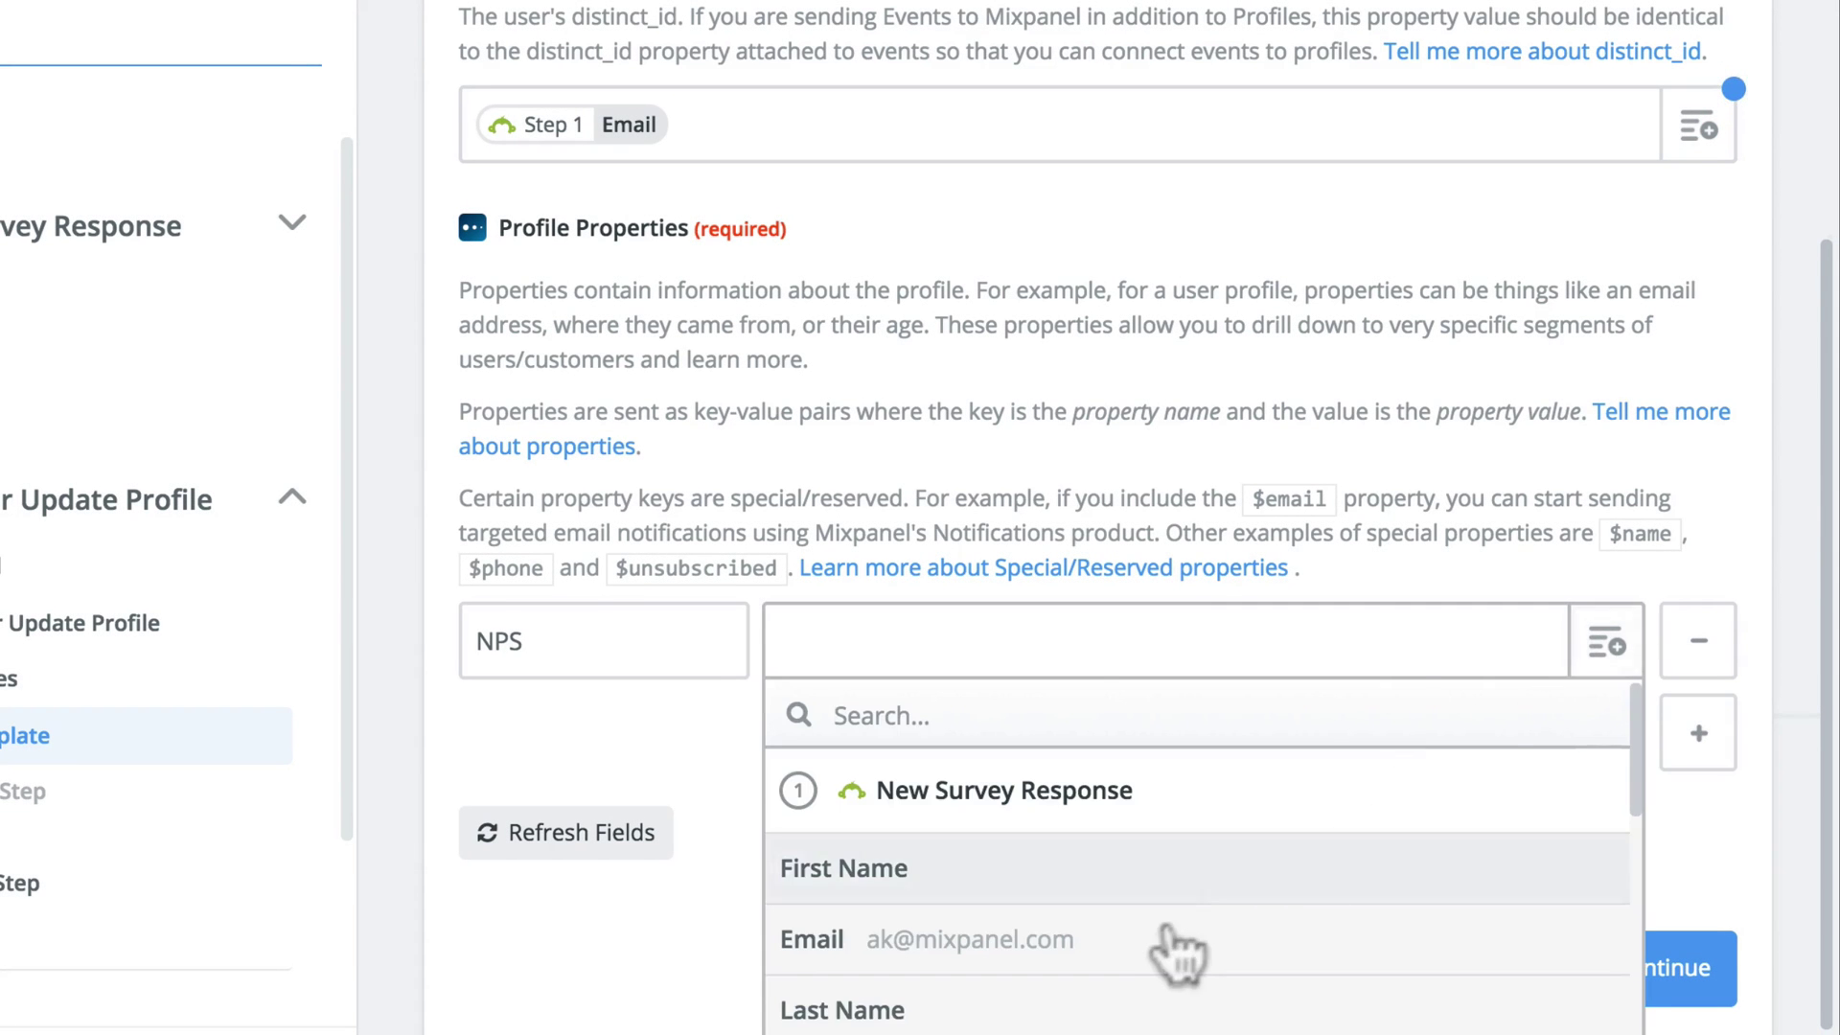
pyautogui.scroll(-5, 1191, 936)
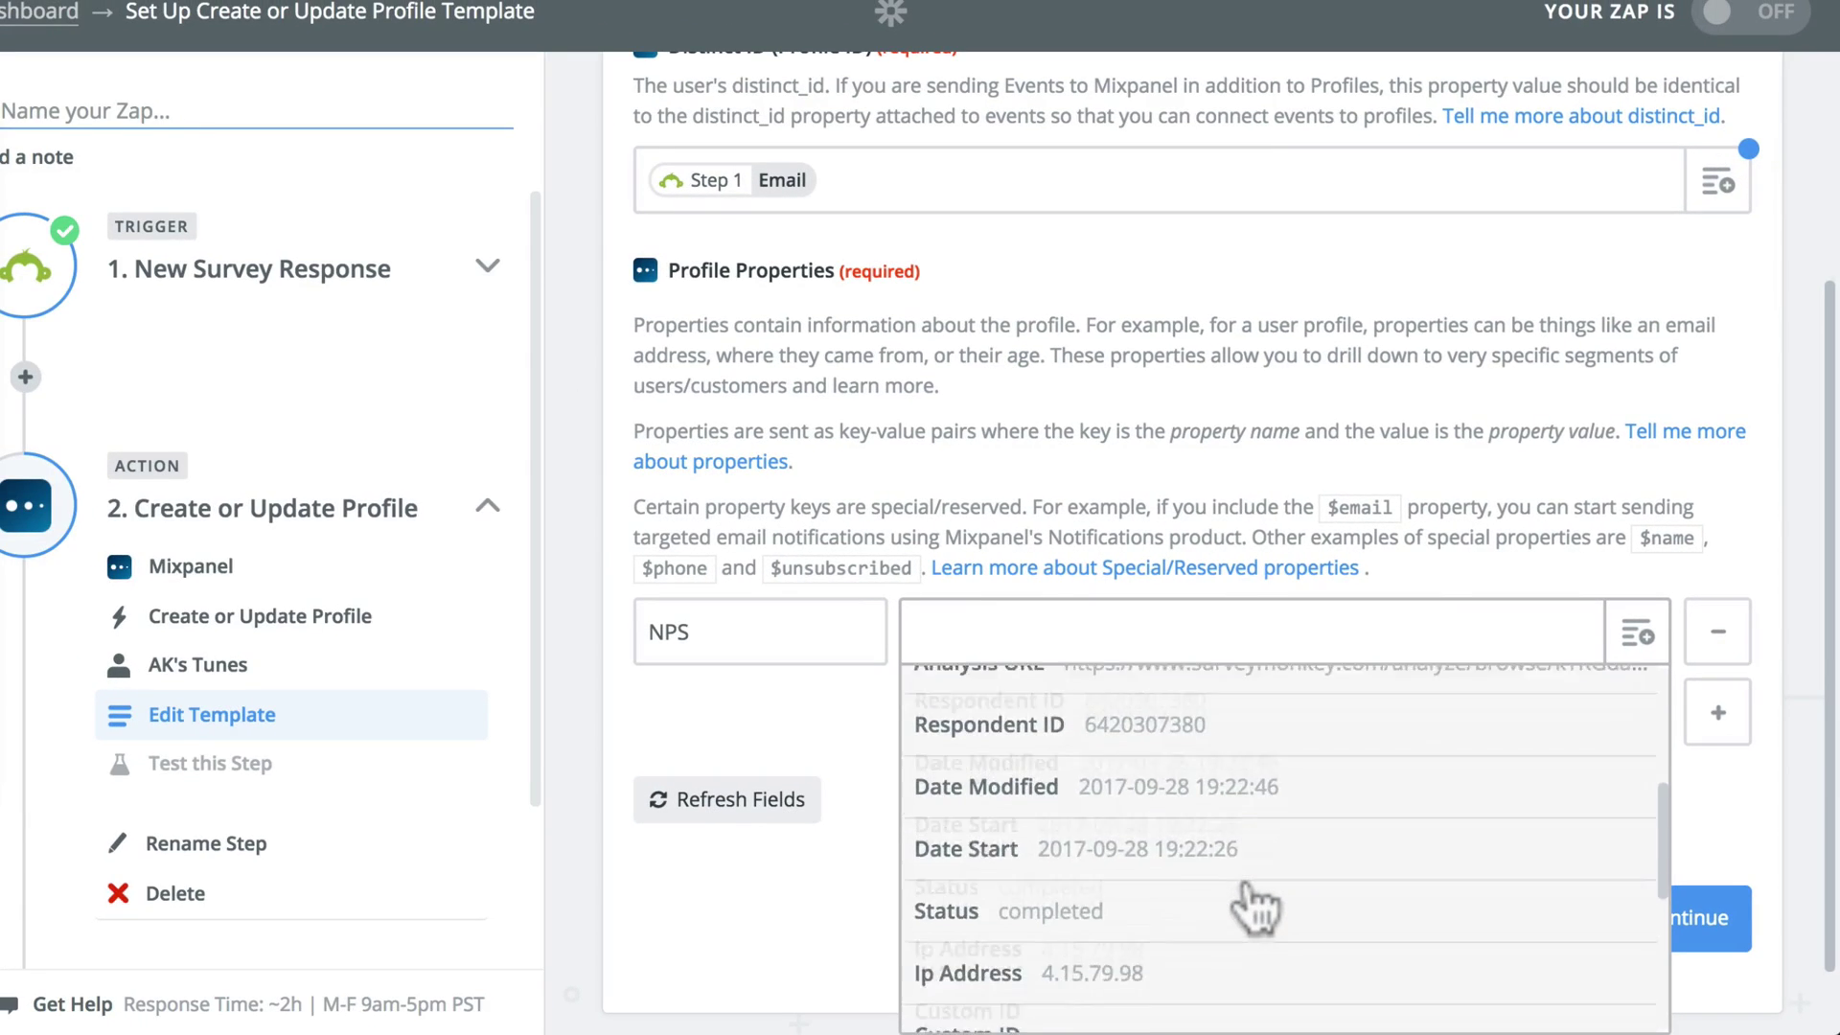
pyautogui.scroll(-6, 1256, 906)
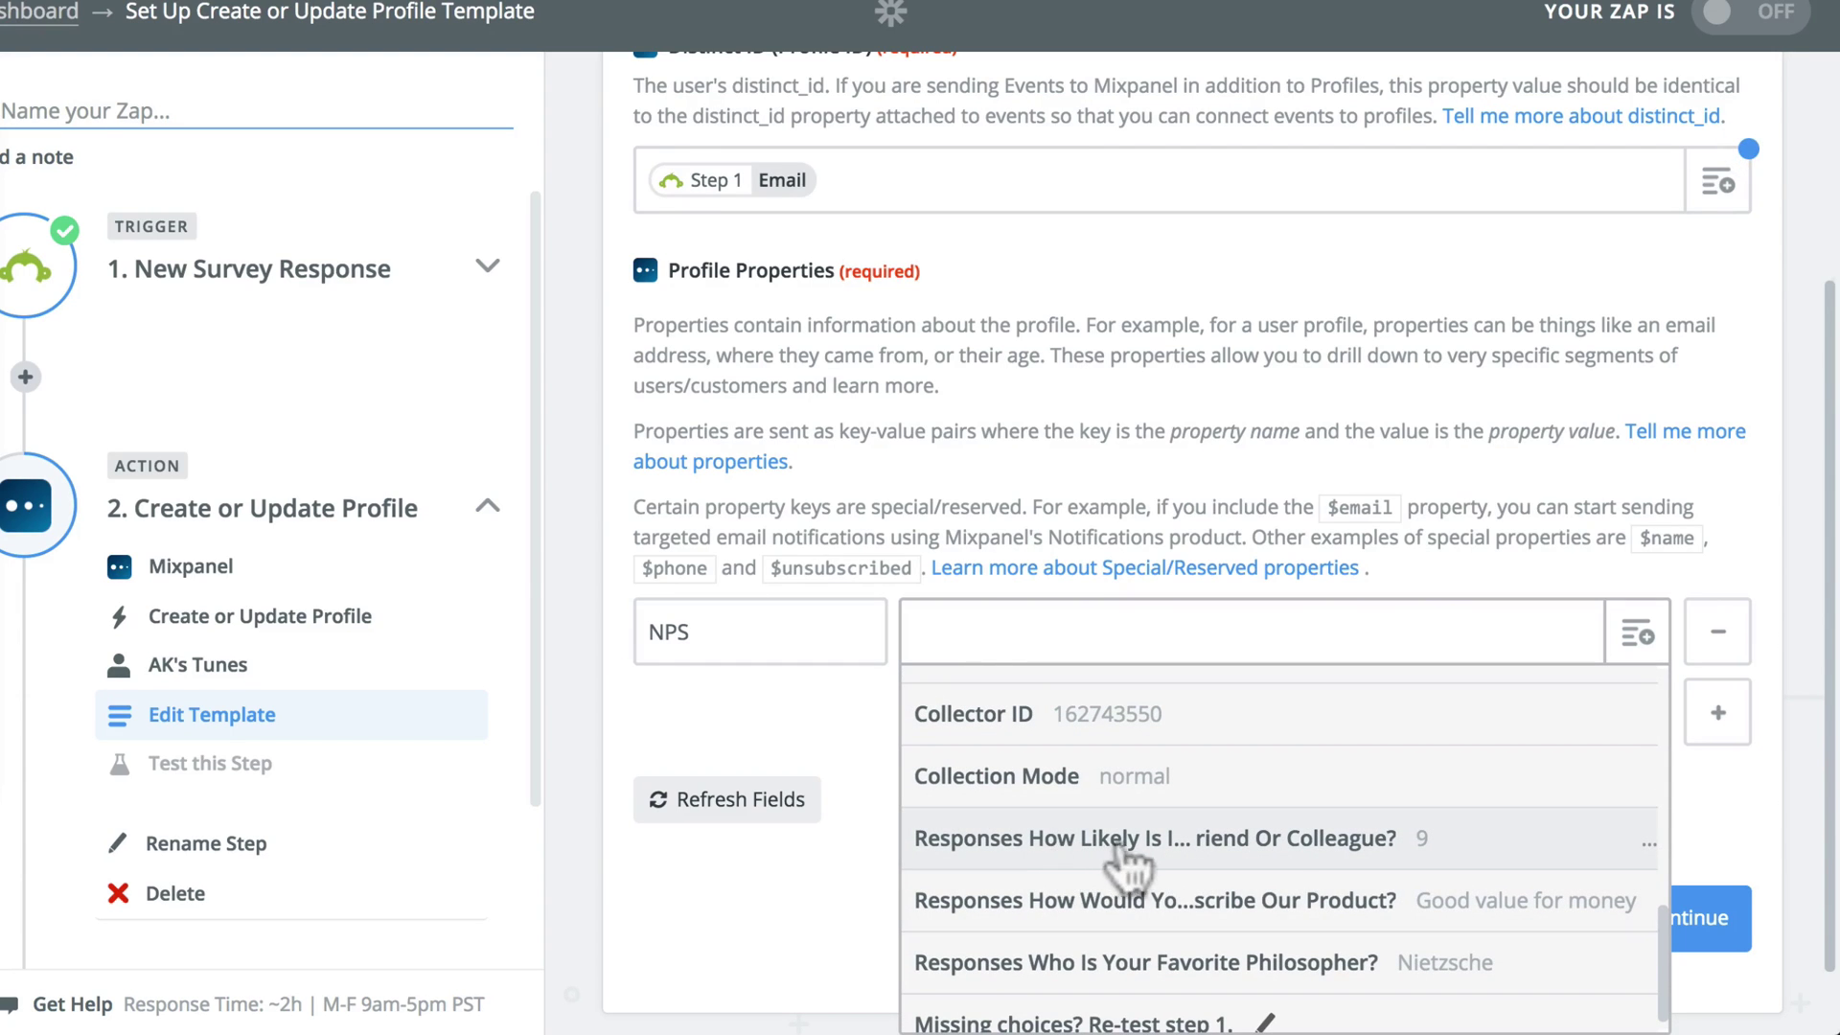
pyautogui.click(1169, 840)
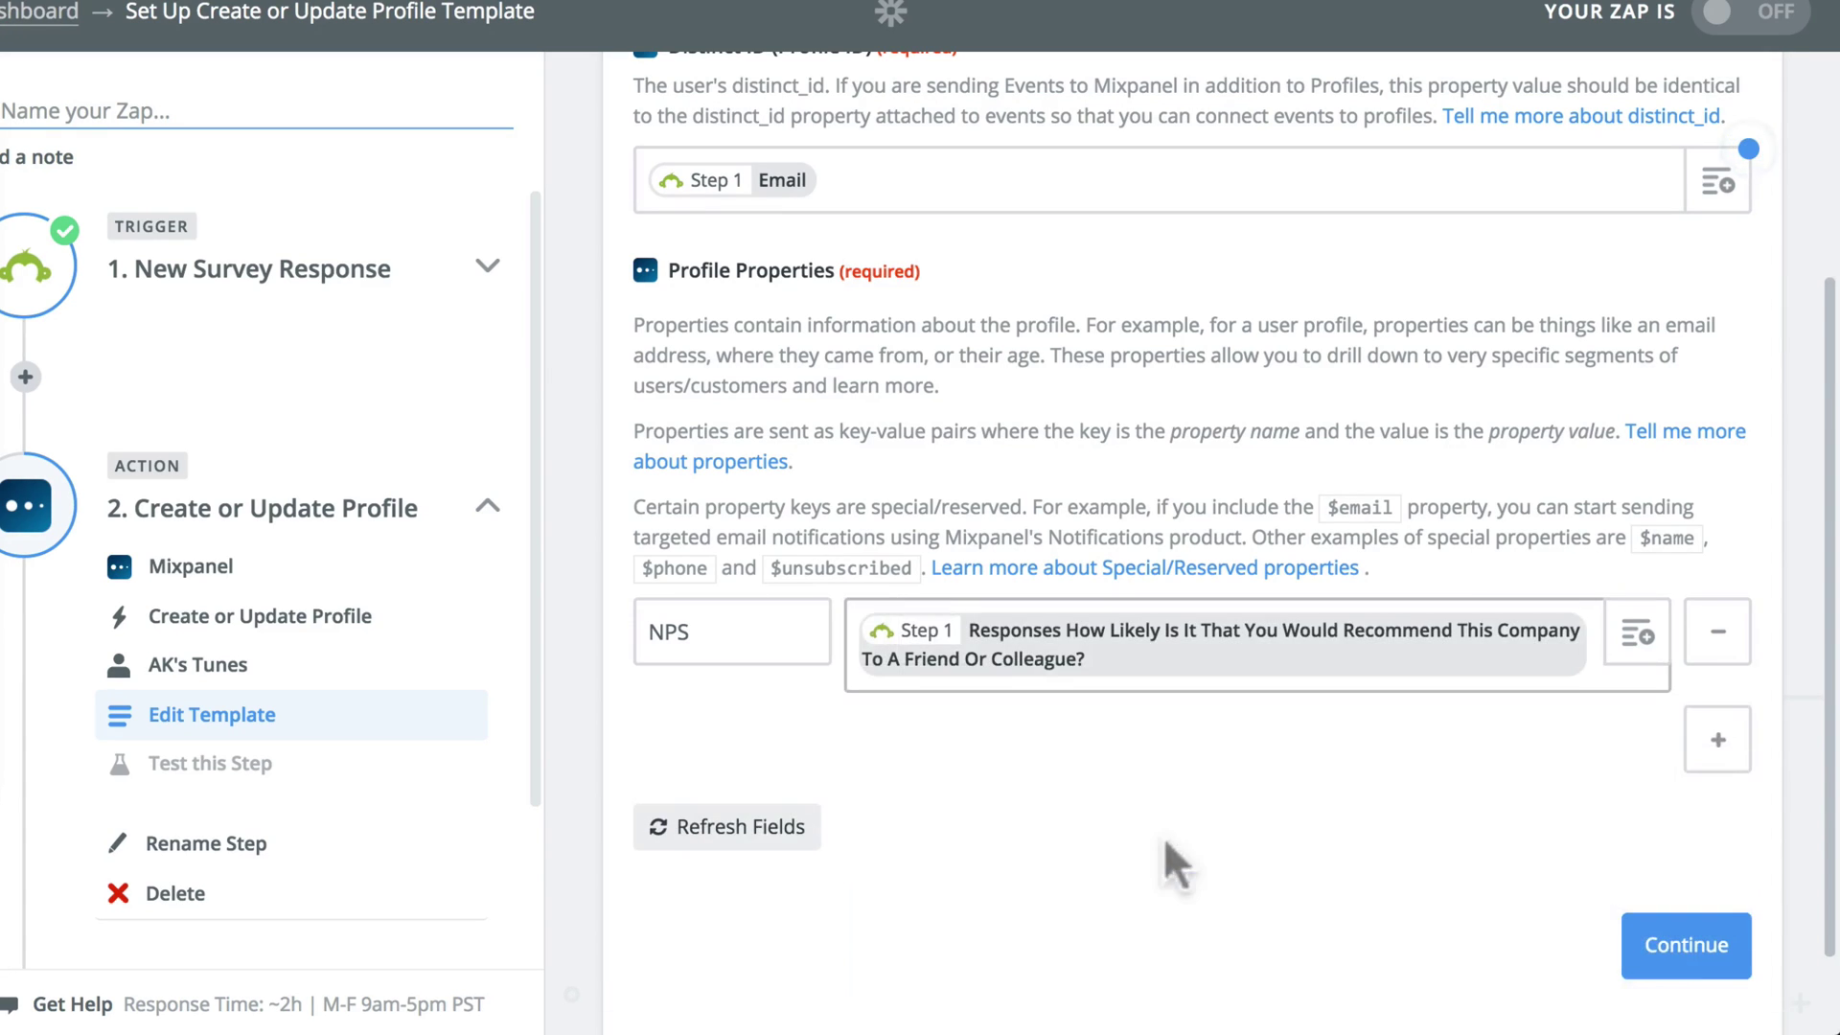
# Step: Add two more property rows and map Feedback to the product-description answer
pyautogui.click(1717, 752)
pyautogui.click(1716, 820)
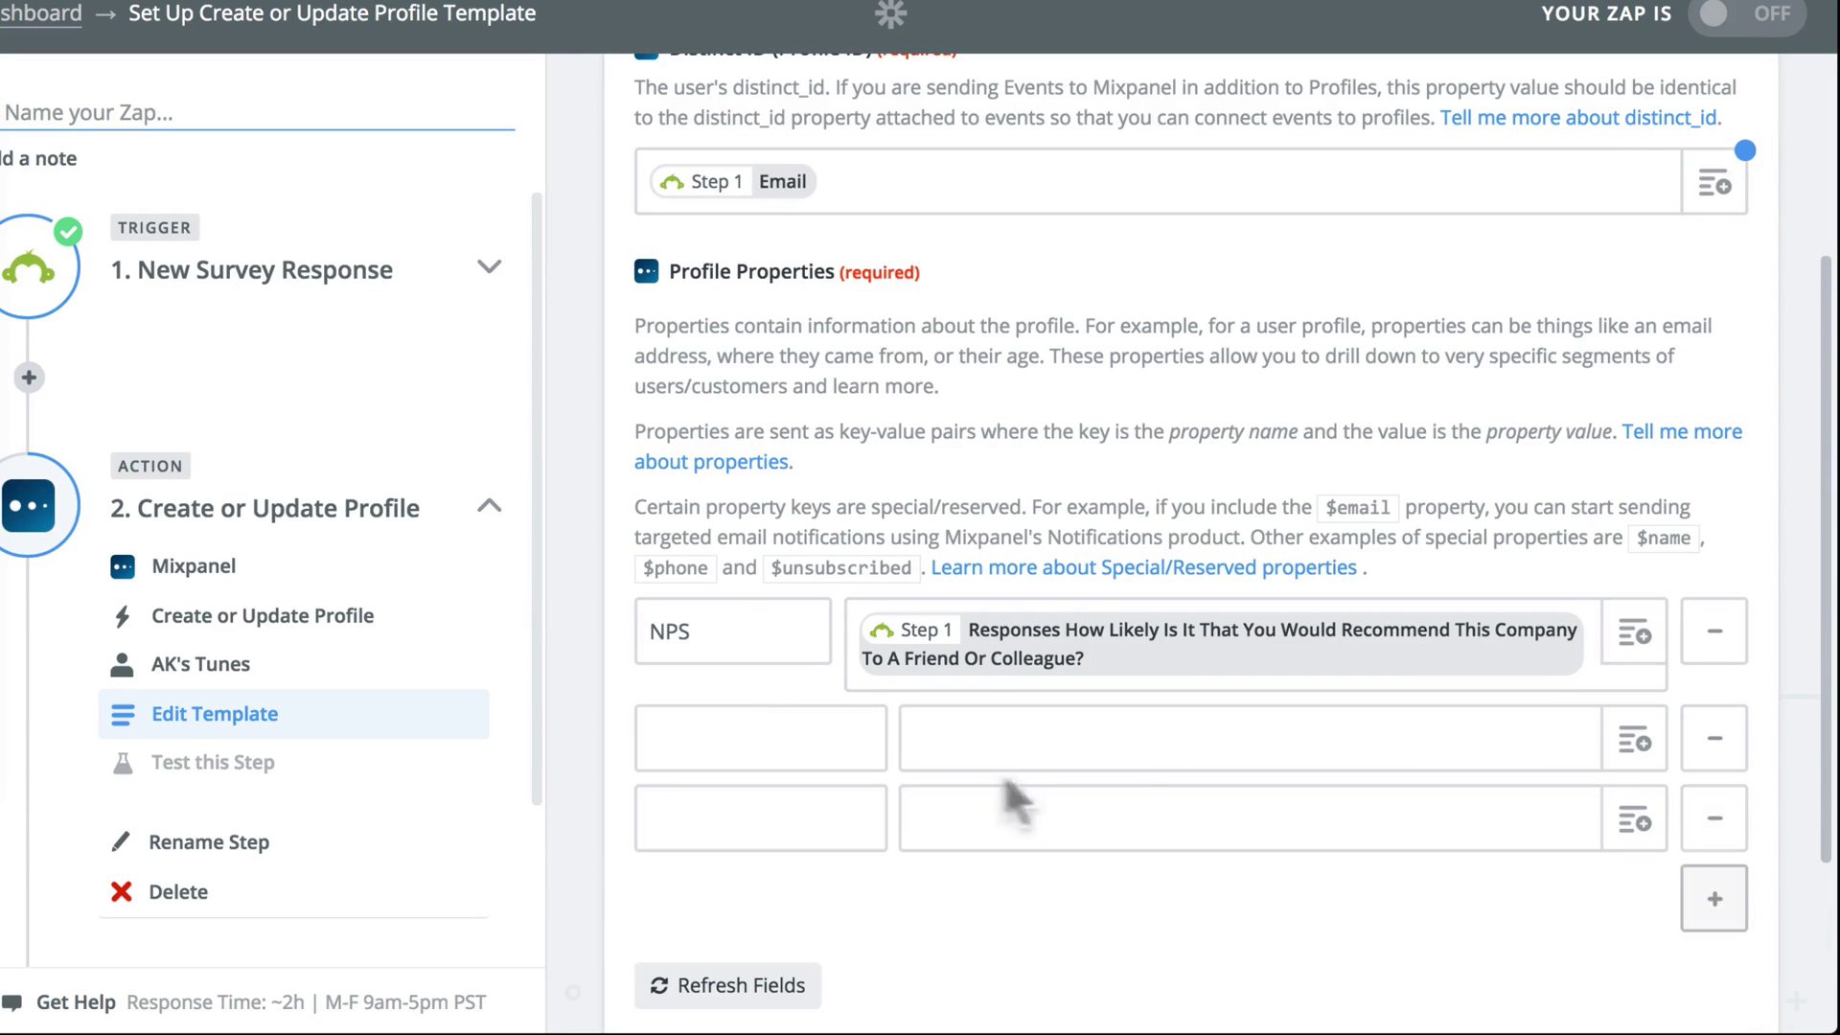
pyautogui.click(757, 738)
pyautogui.write('Feedback')
pyautogui.press('Tab')
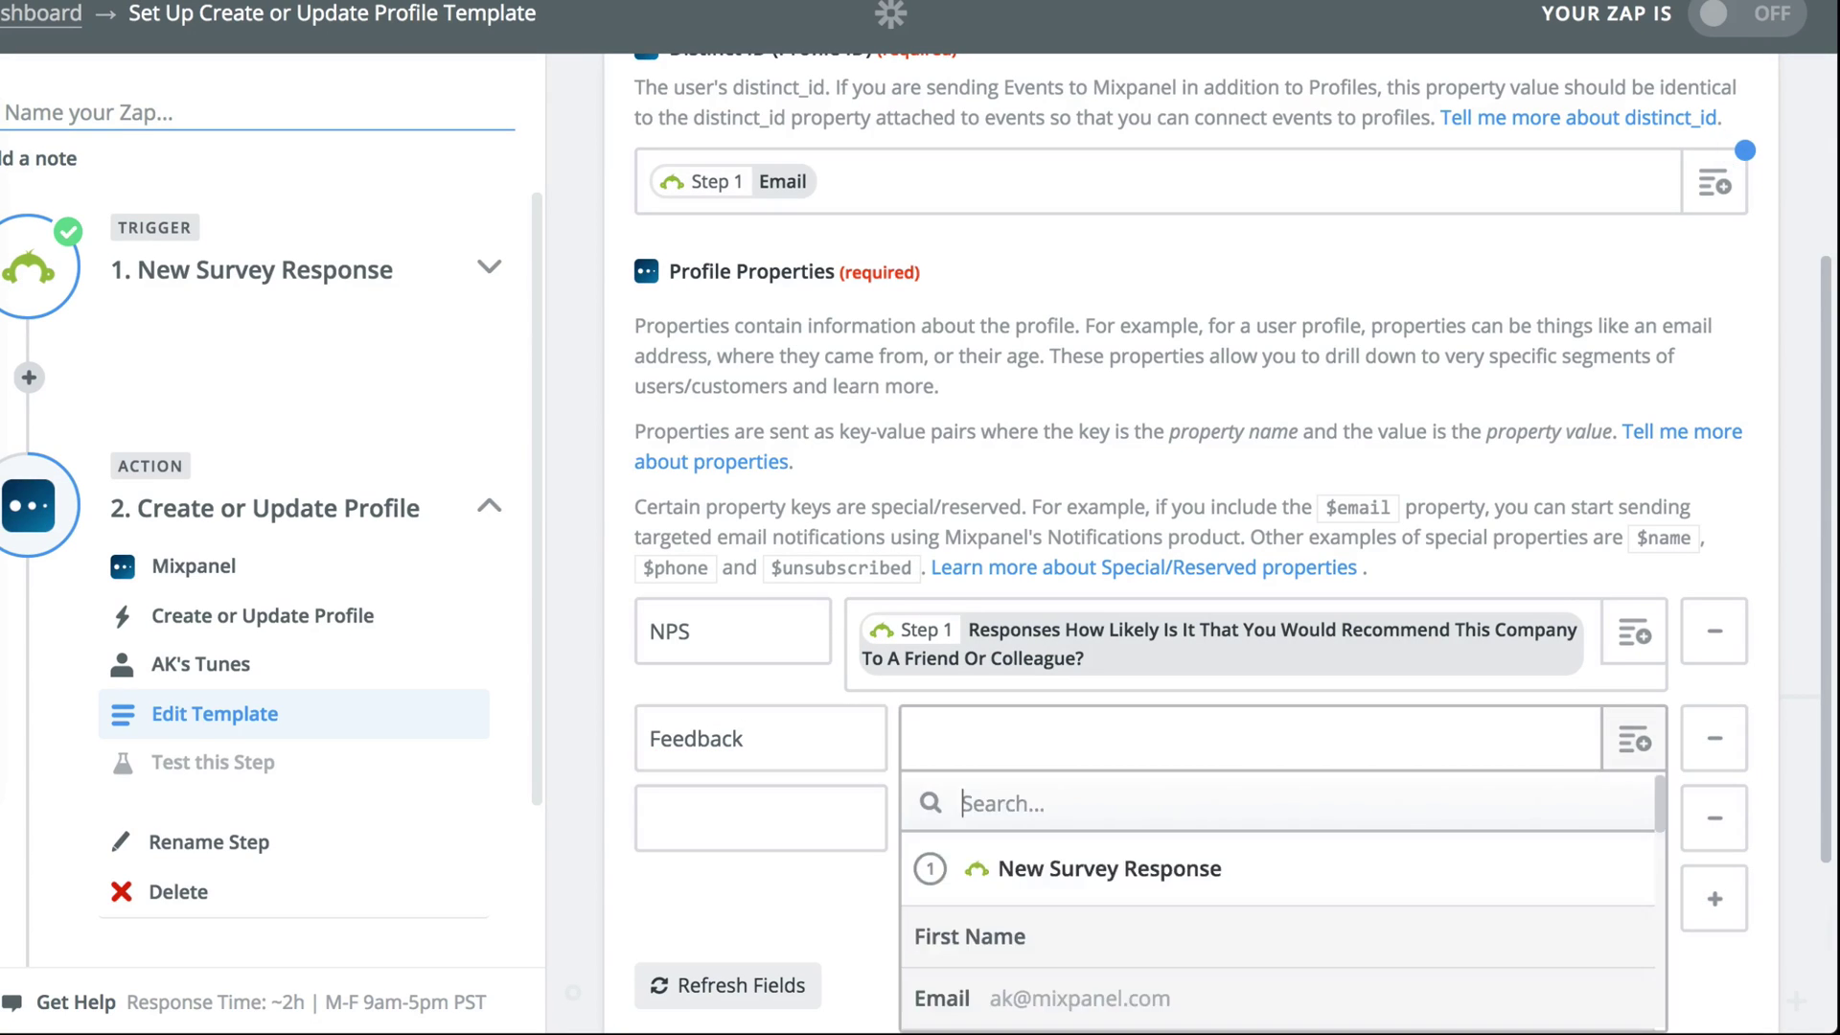
pyautogui.scroll(-5, 1282, 901)
pyautogui.scroll(-2, 1282, 901)
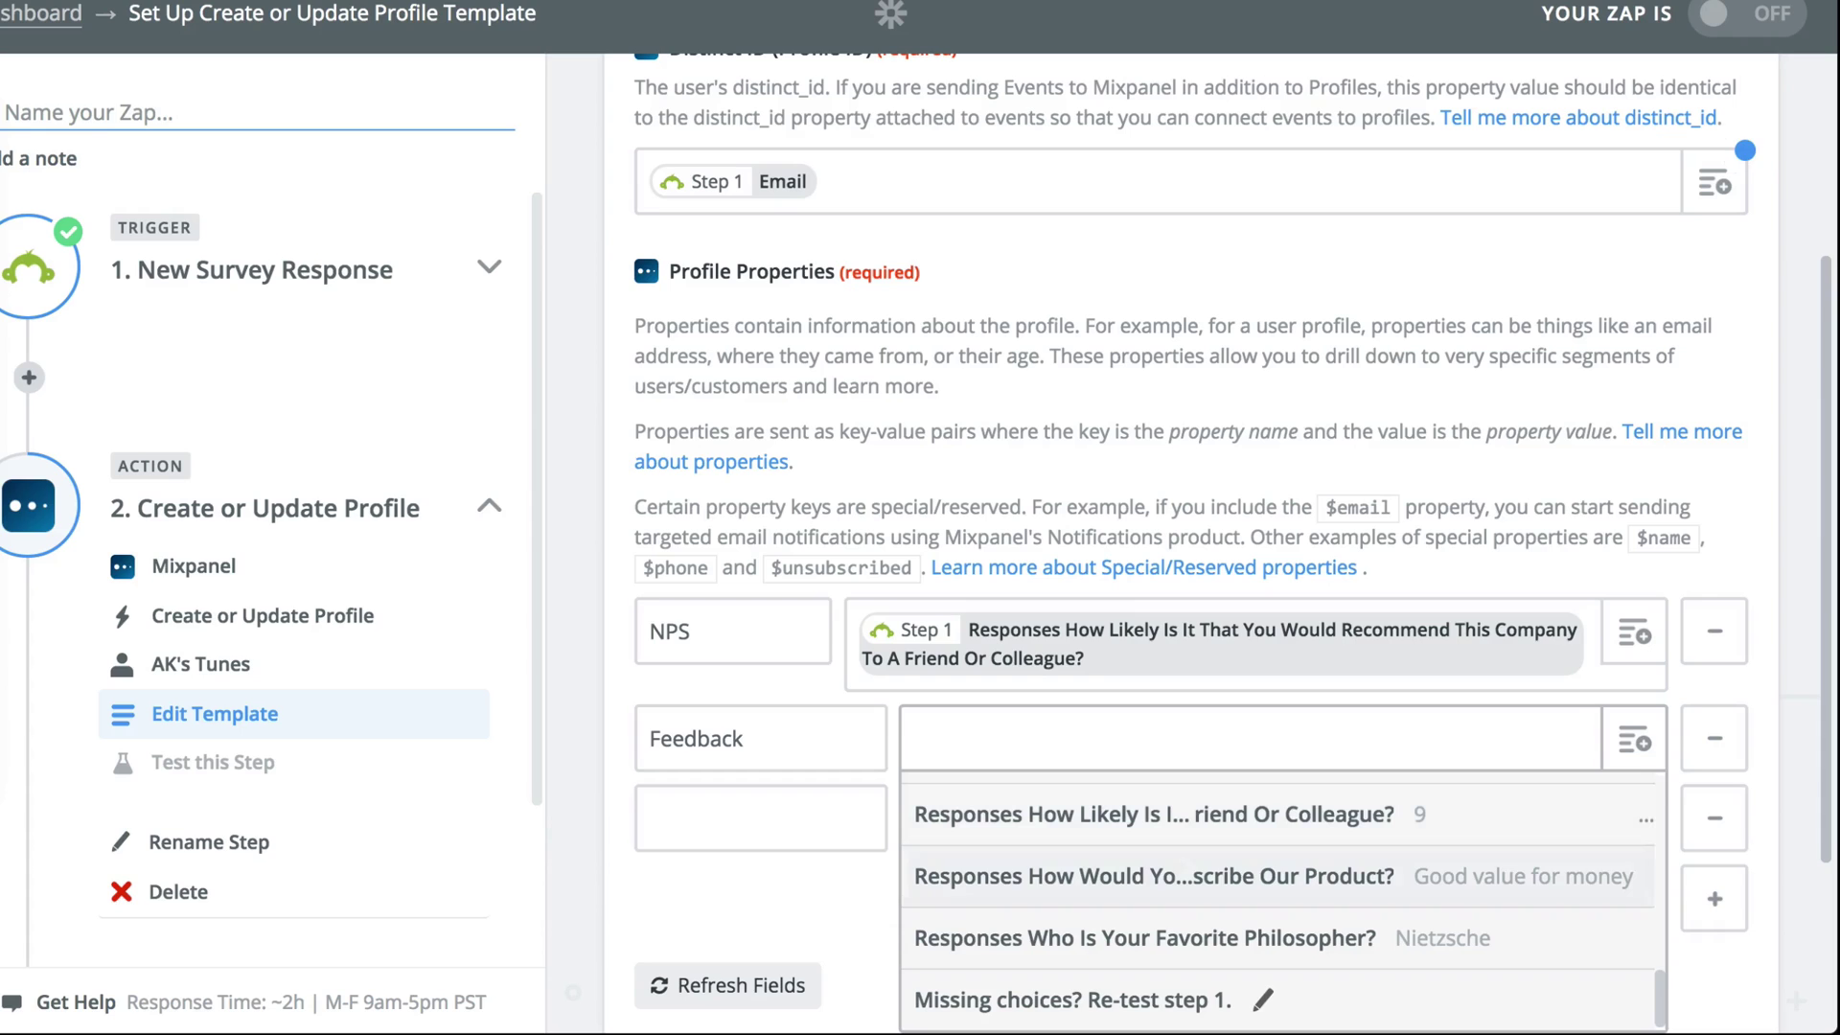
pyautogui.moveTo(1155, 877)
pyautogui.mouseDown()
pyautogui.moveTo(1163, 901)
pyautogui.moveTo(1153, 876)
pyautogui.mouseUp()
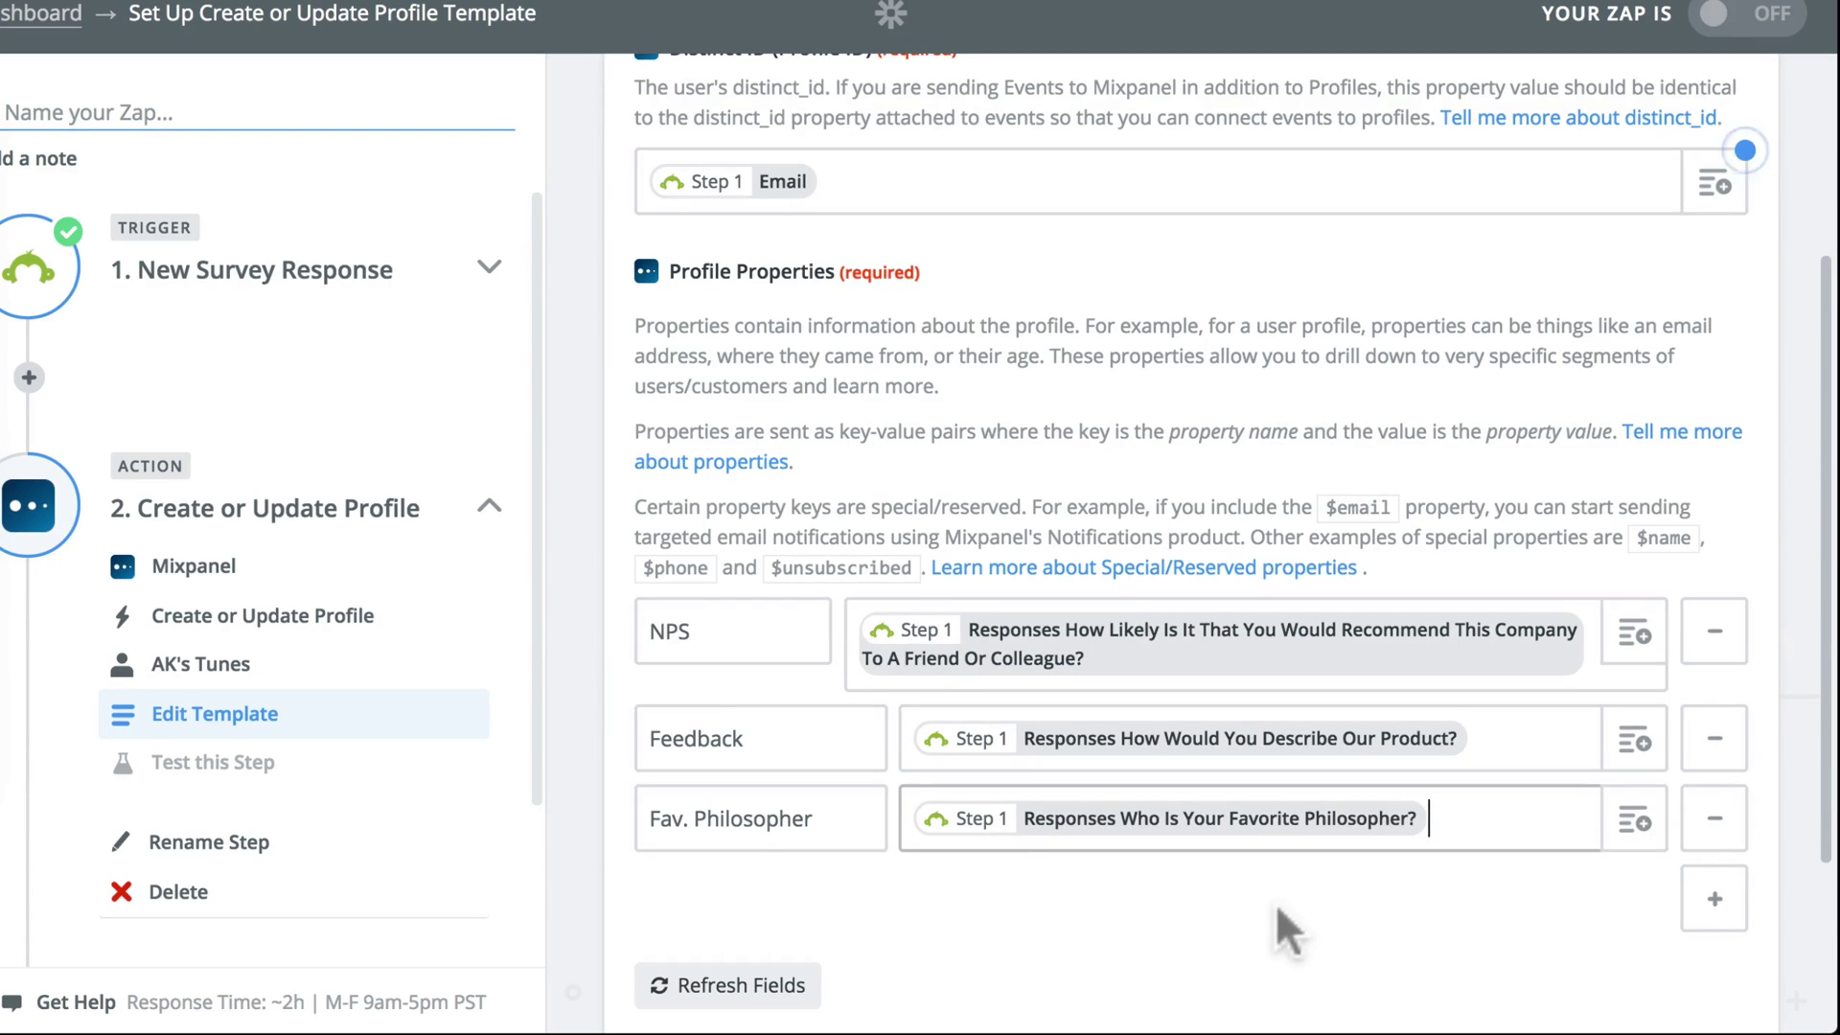
pyautogui.scroll(-2, 1275, 903)
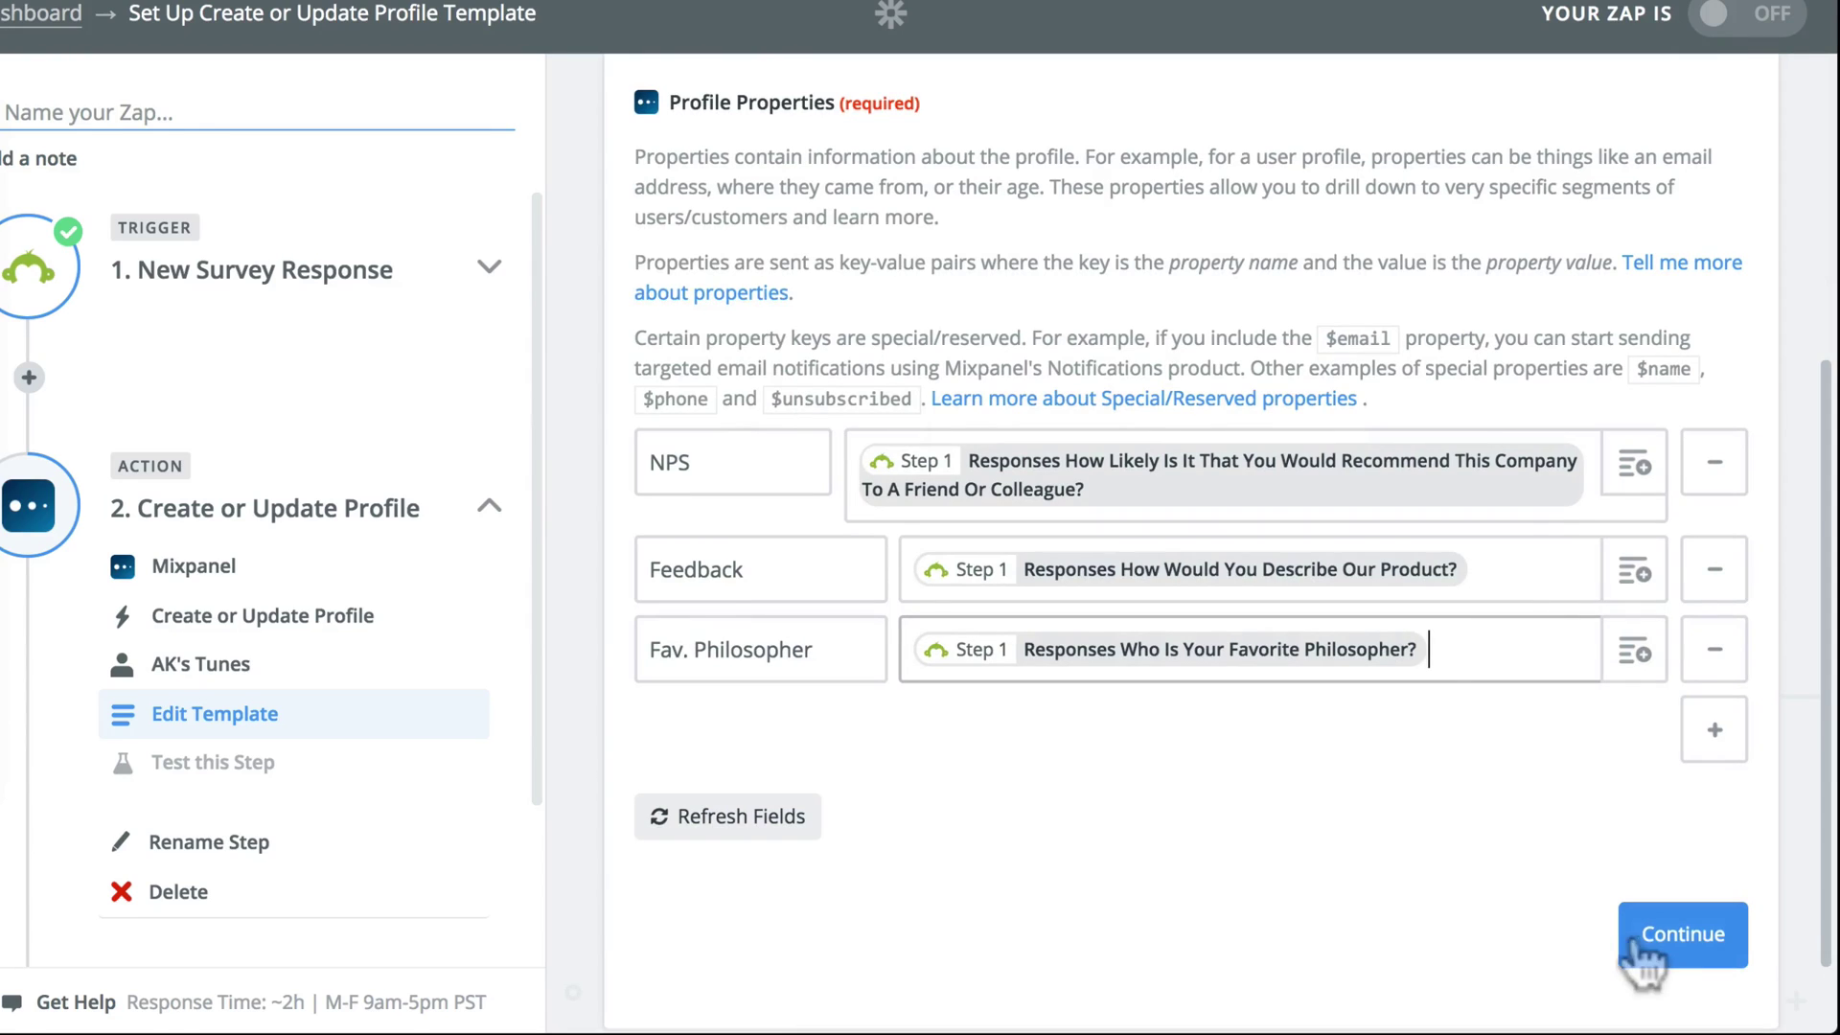
# Step: Test the Mixpanel step and confirm the sample profile with NPS 9 in Mixpanel
pyautogui.click(1640, 949)
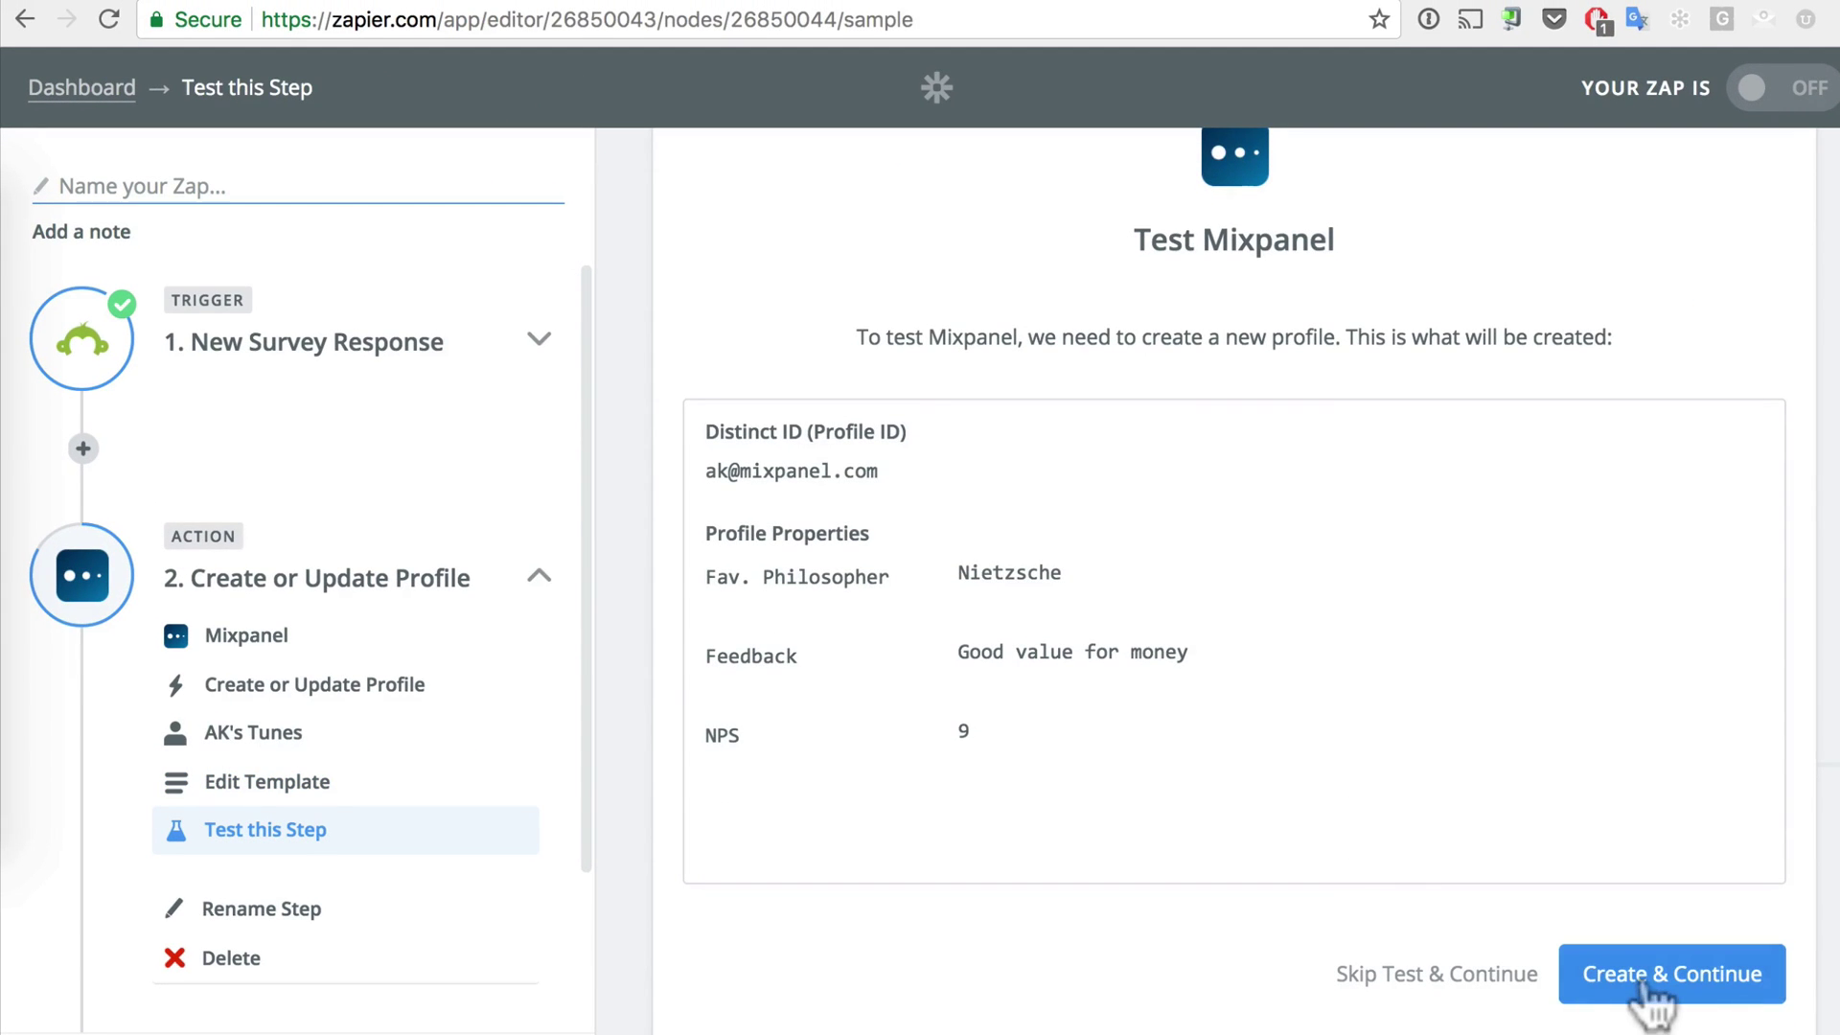
pyautogui.click(1644, 981)
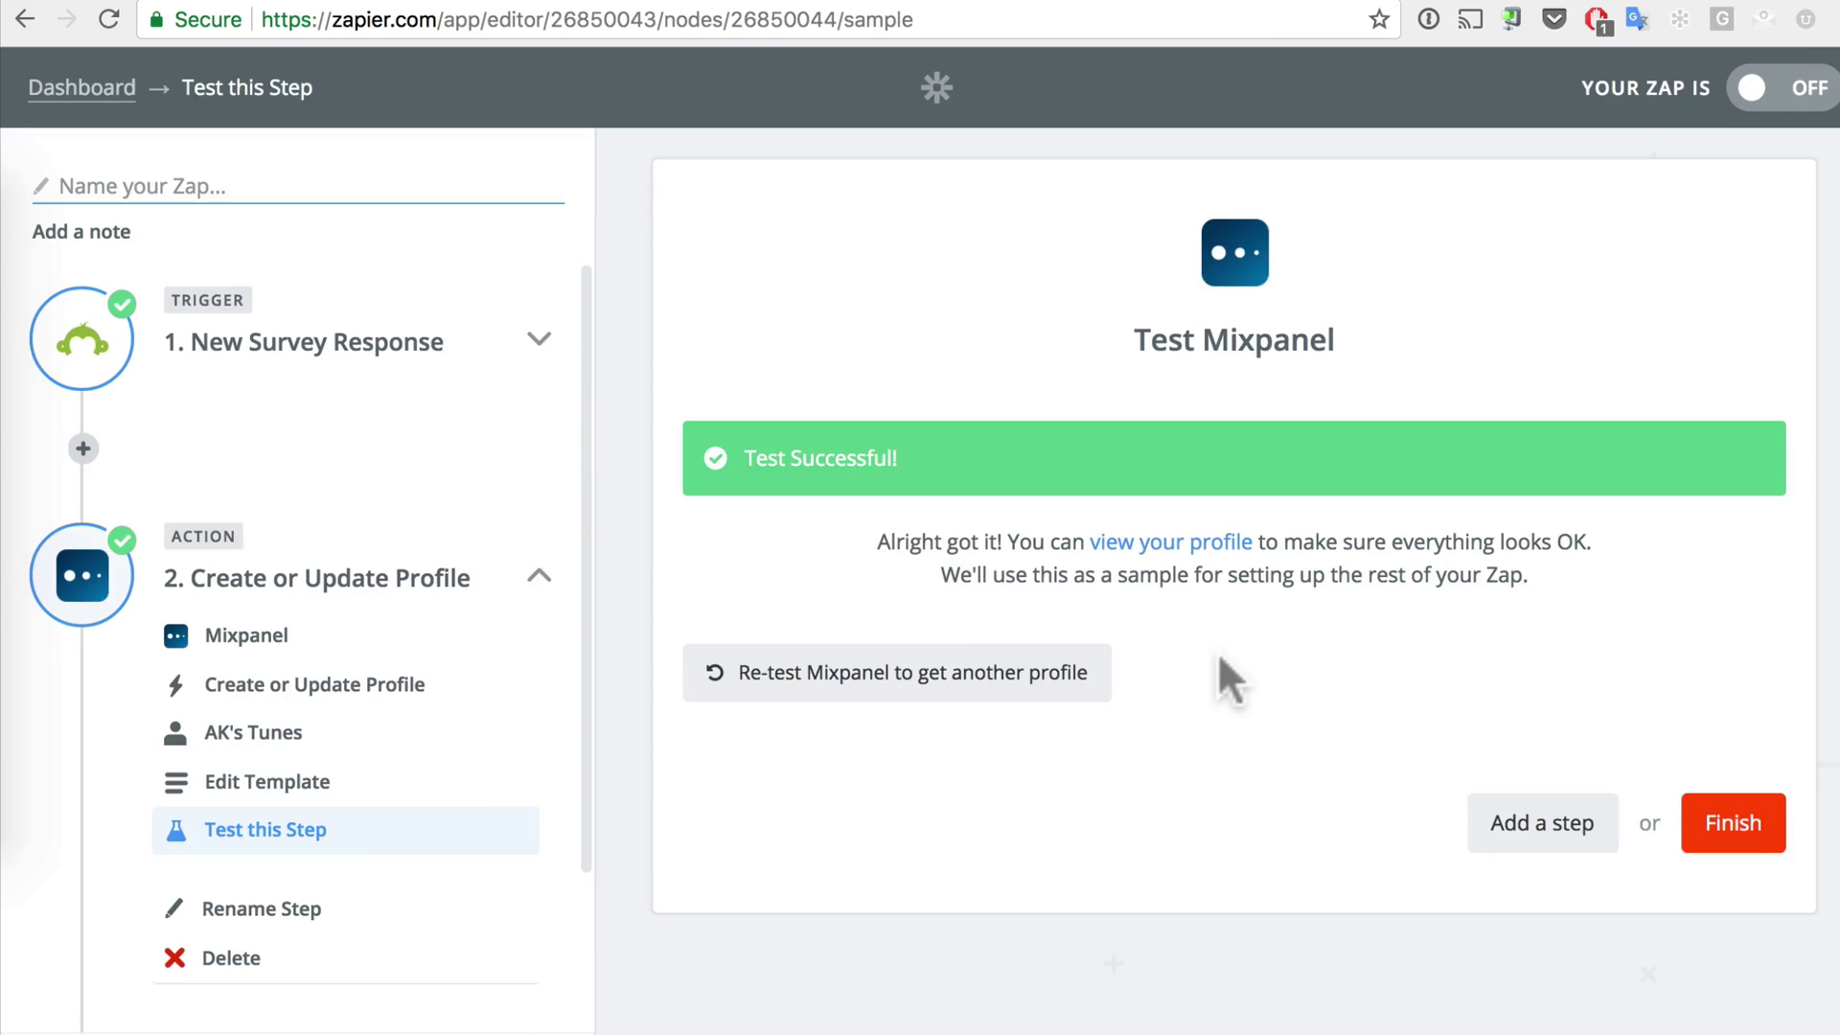
pyautogui.hotkey('ctrl', 'Tab')
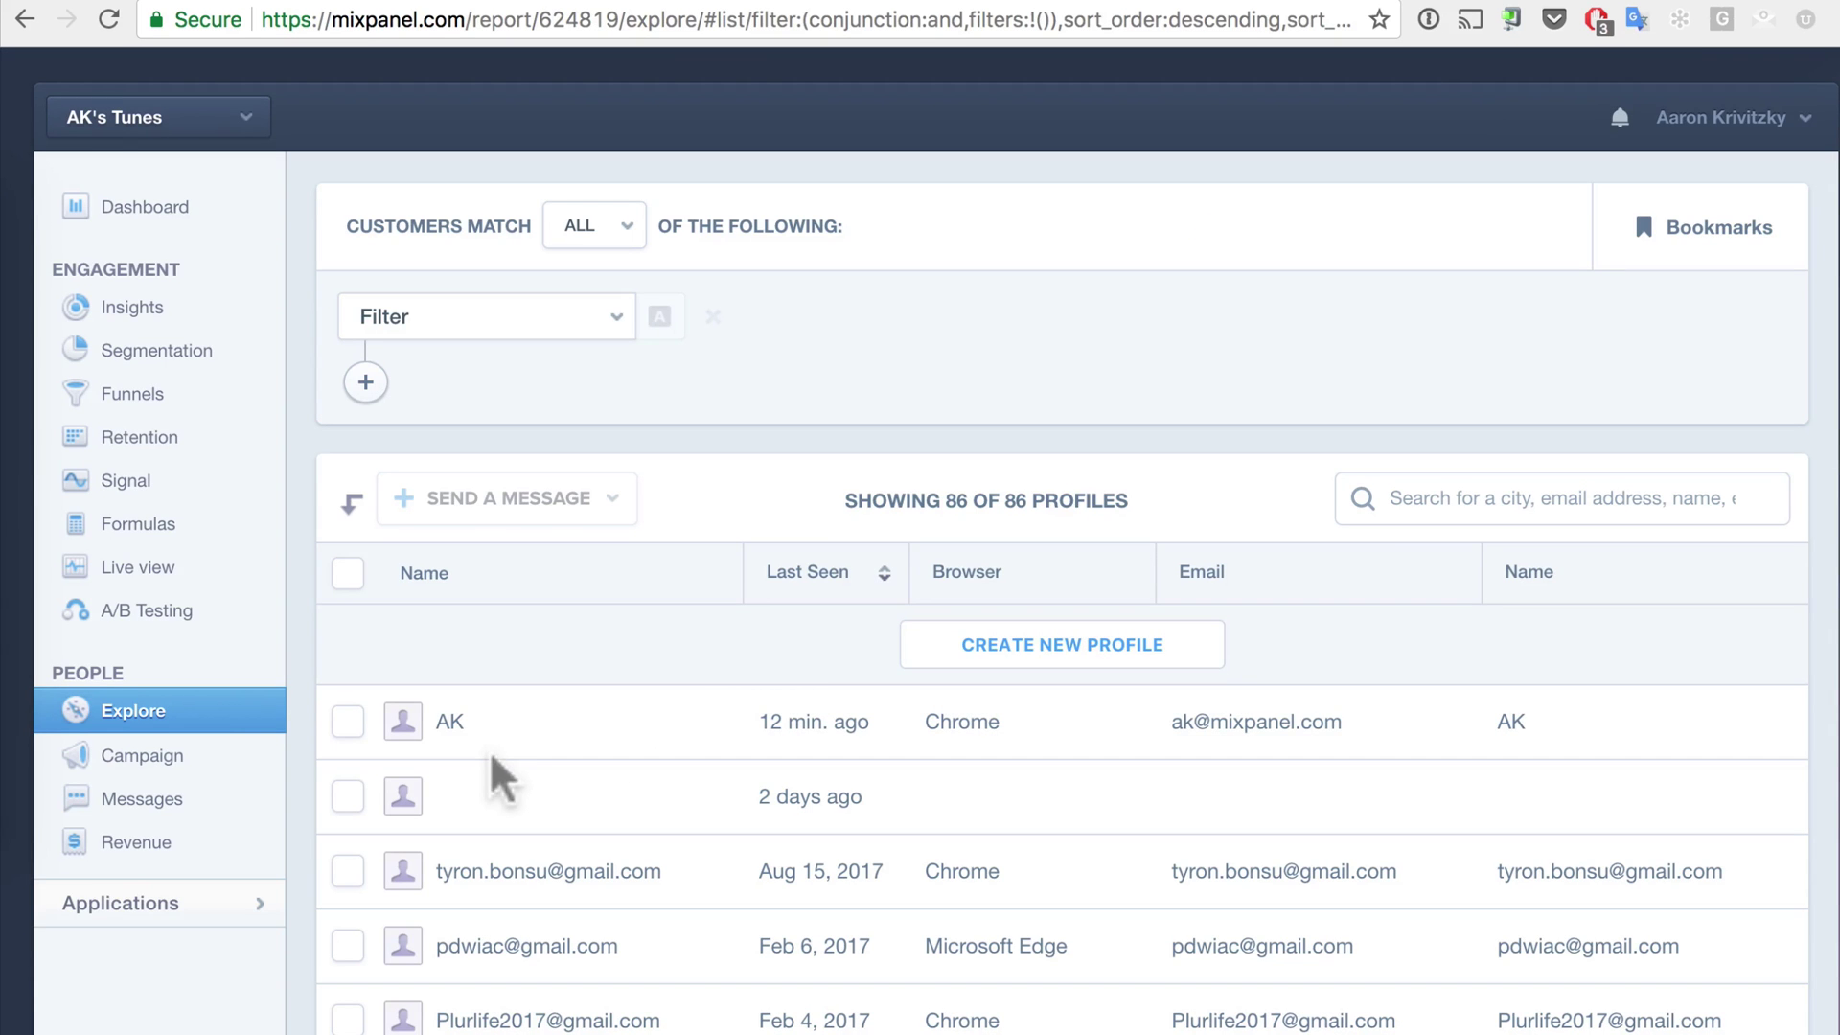
pyautogui.click(453, 734)
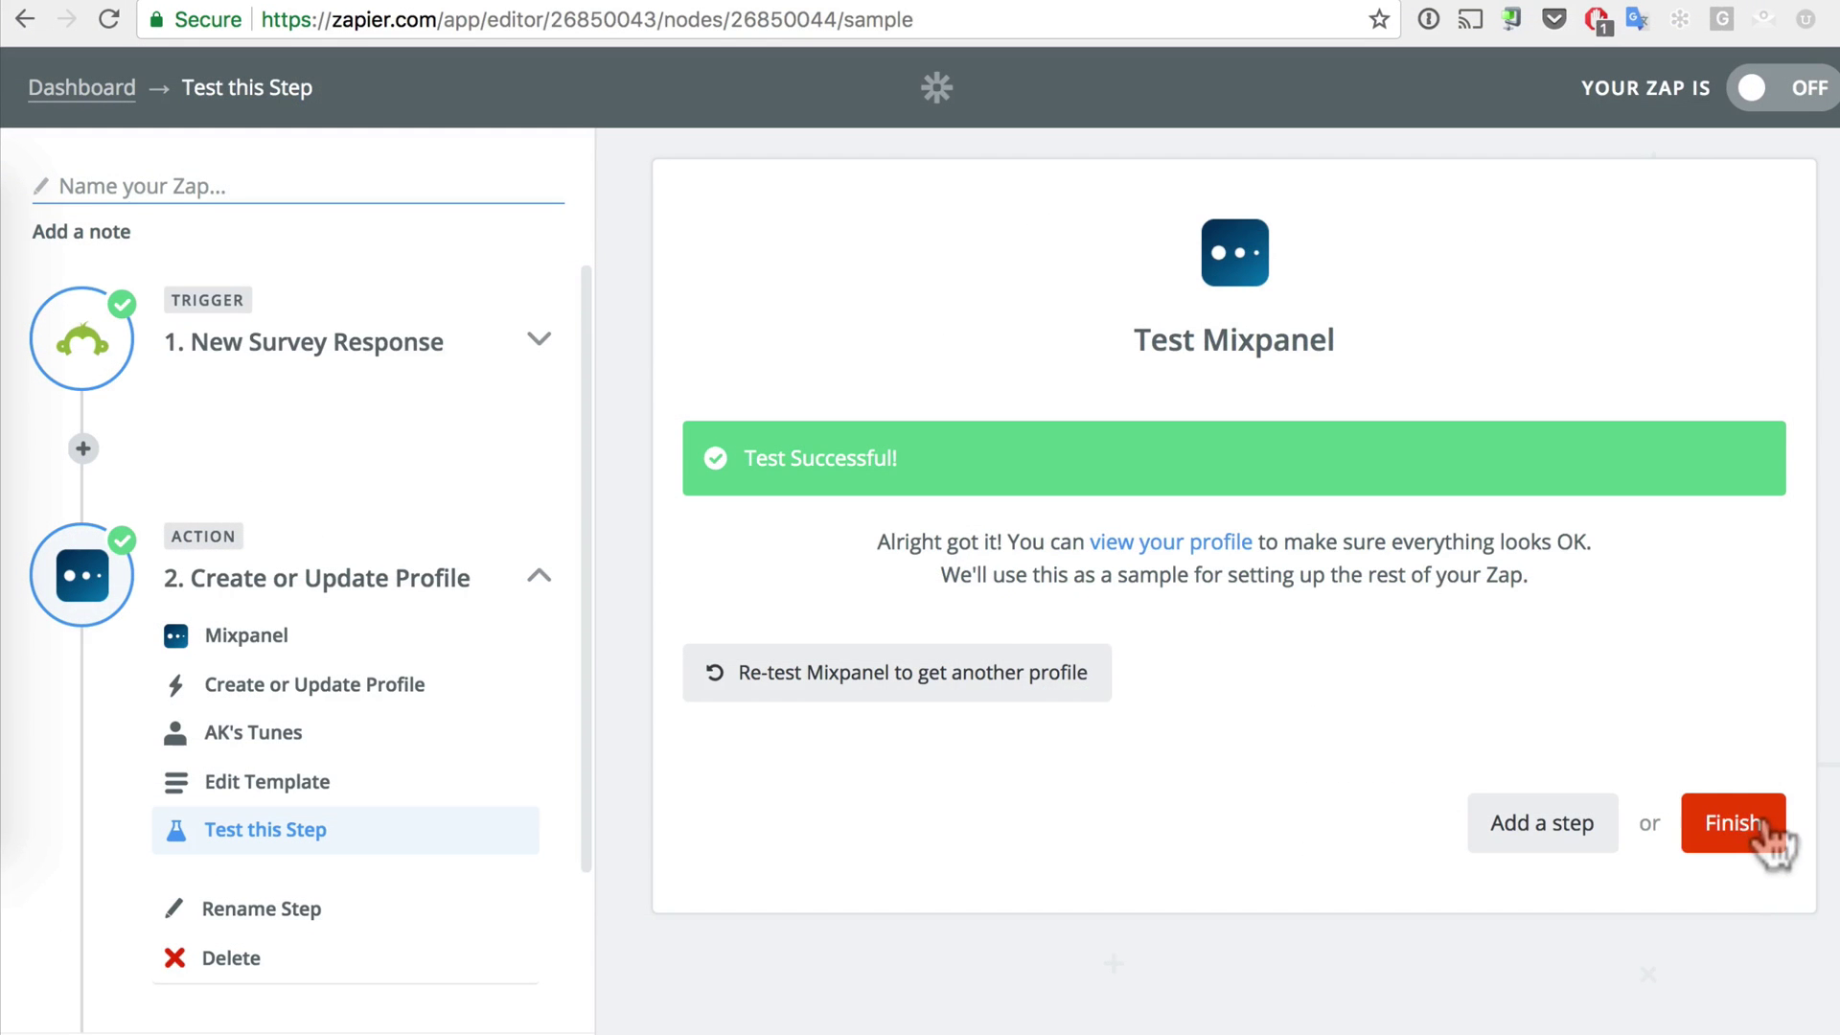
# Step: Finish the zap, name it 'Collect Feedback Survey Responses', and turn it On
pyautogui.click(1744, 822)
pyautogui.click(1193, 486)
pyautogui.write('Collect Feedback Survey Responses')
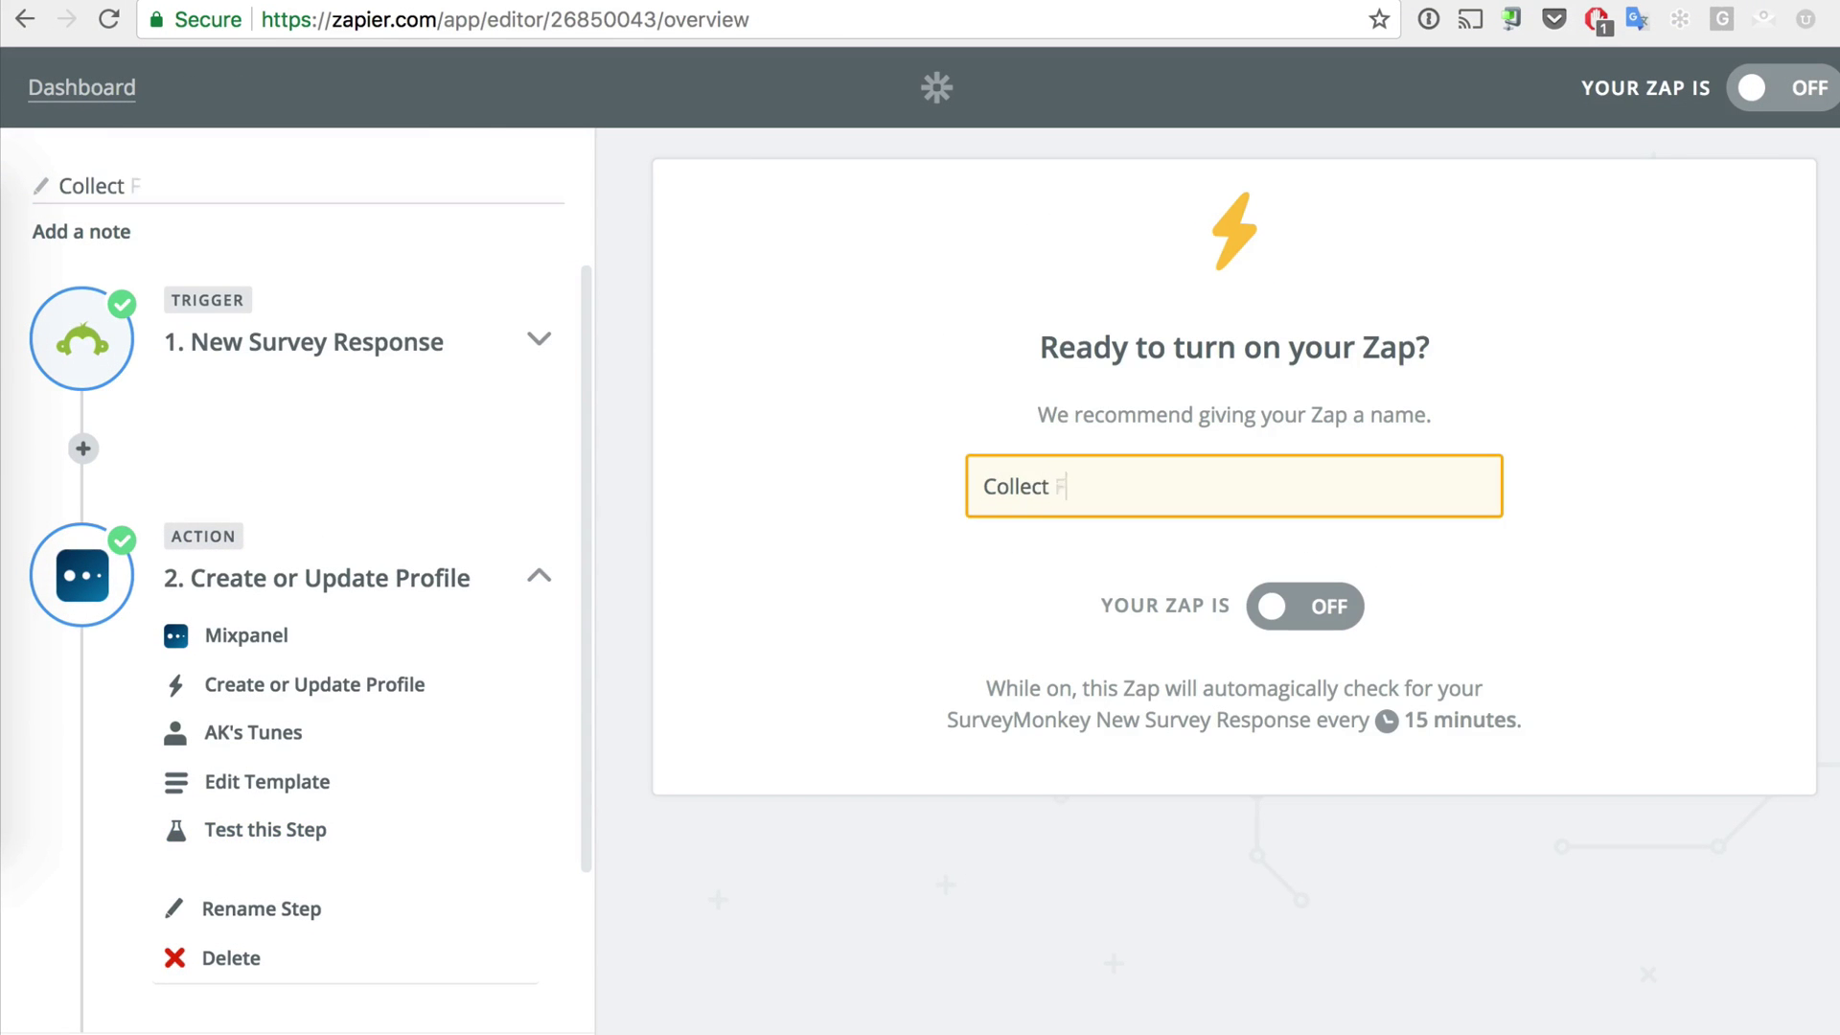
pyautogui.click(1300, 611)
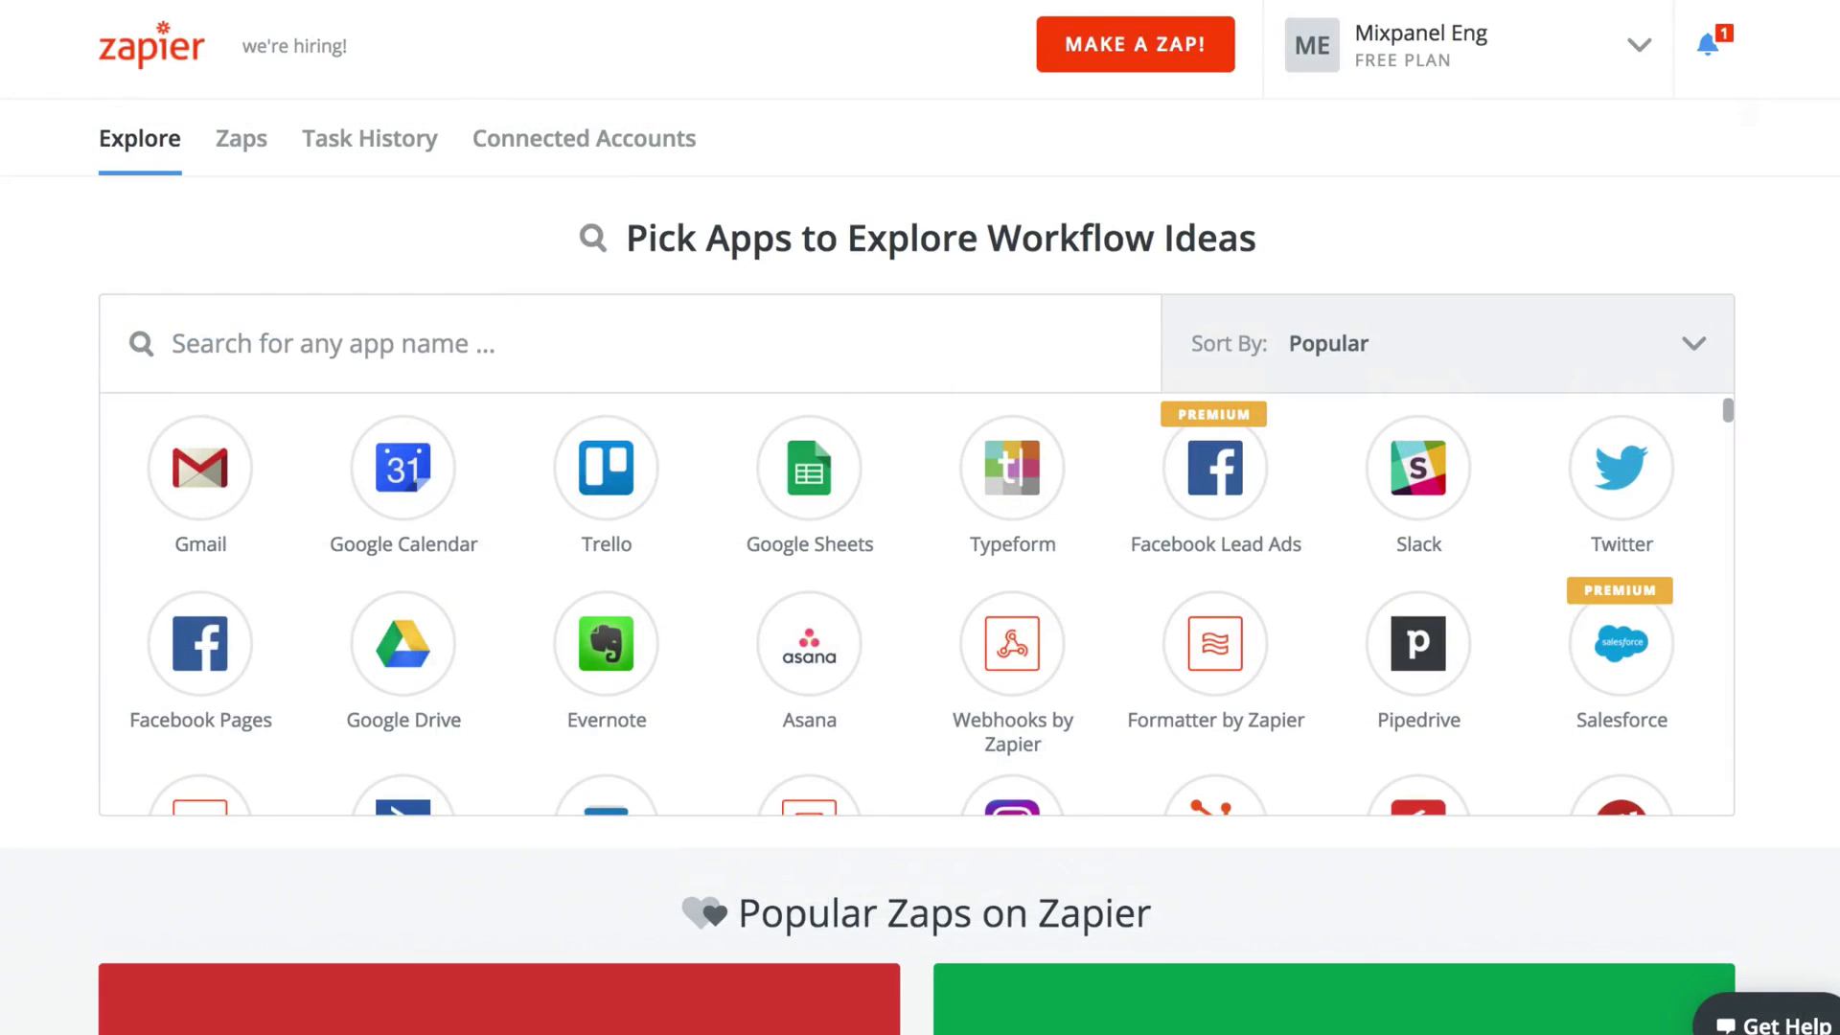
# Step: Scroll through the Explore app grid toward the Mixpanel integration page
pyautogui.scroll(-5, 916, 604)
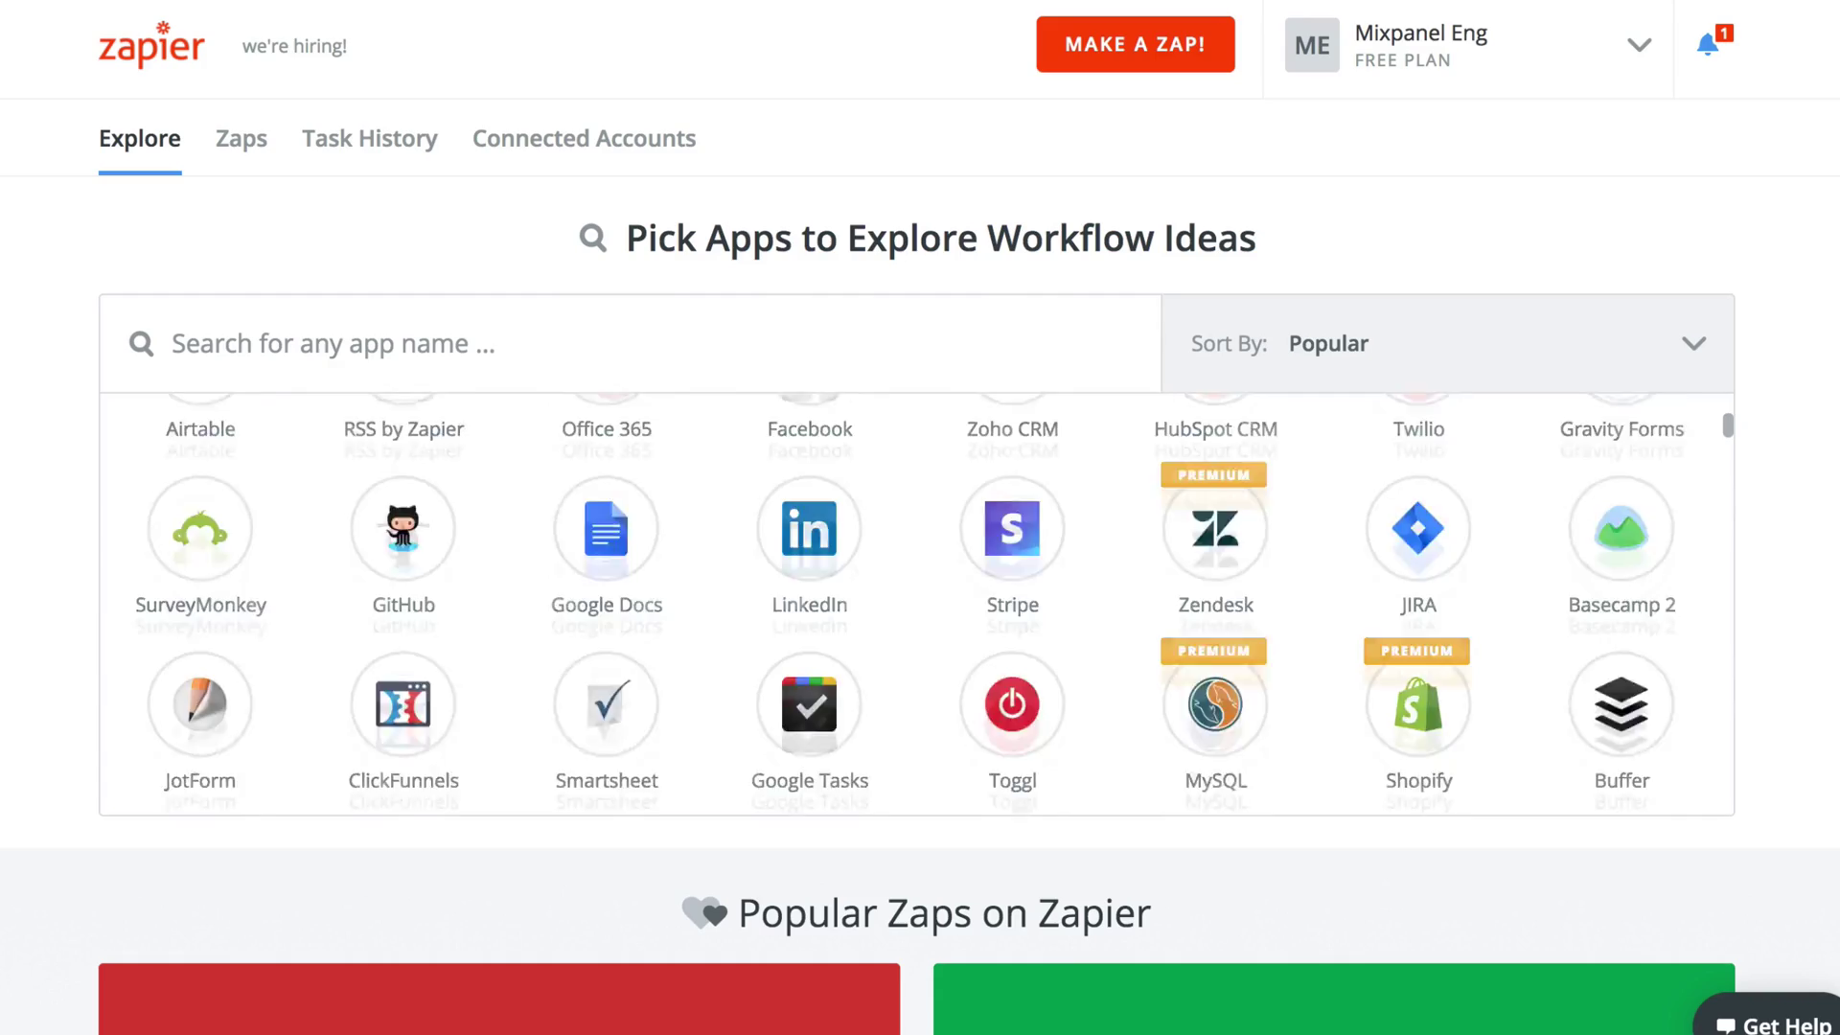
pyautogui.scroll(-10, 916, 604)
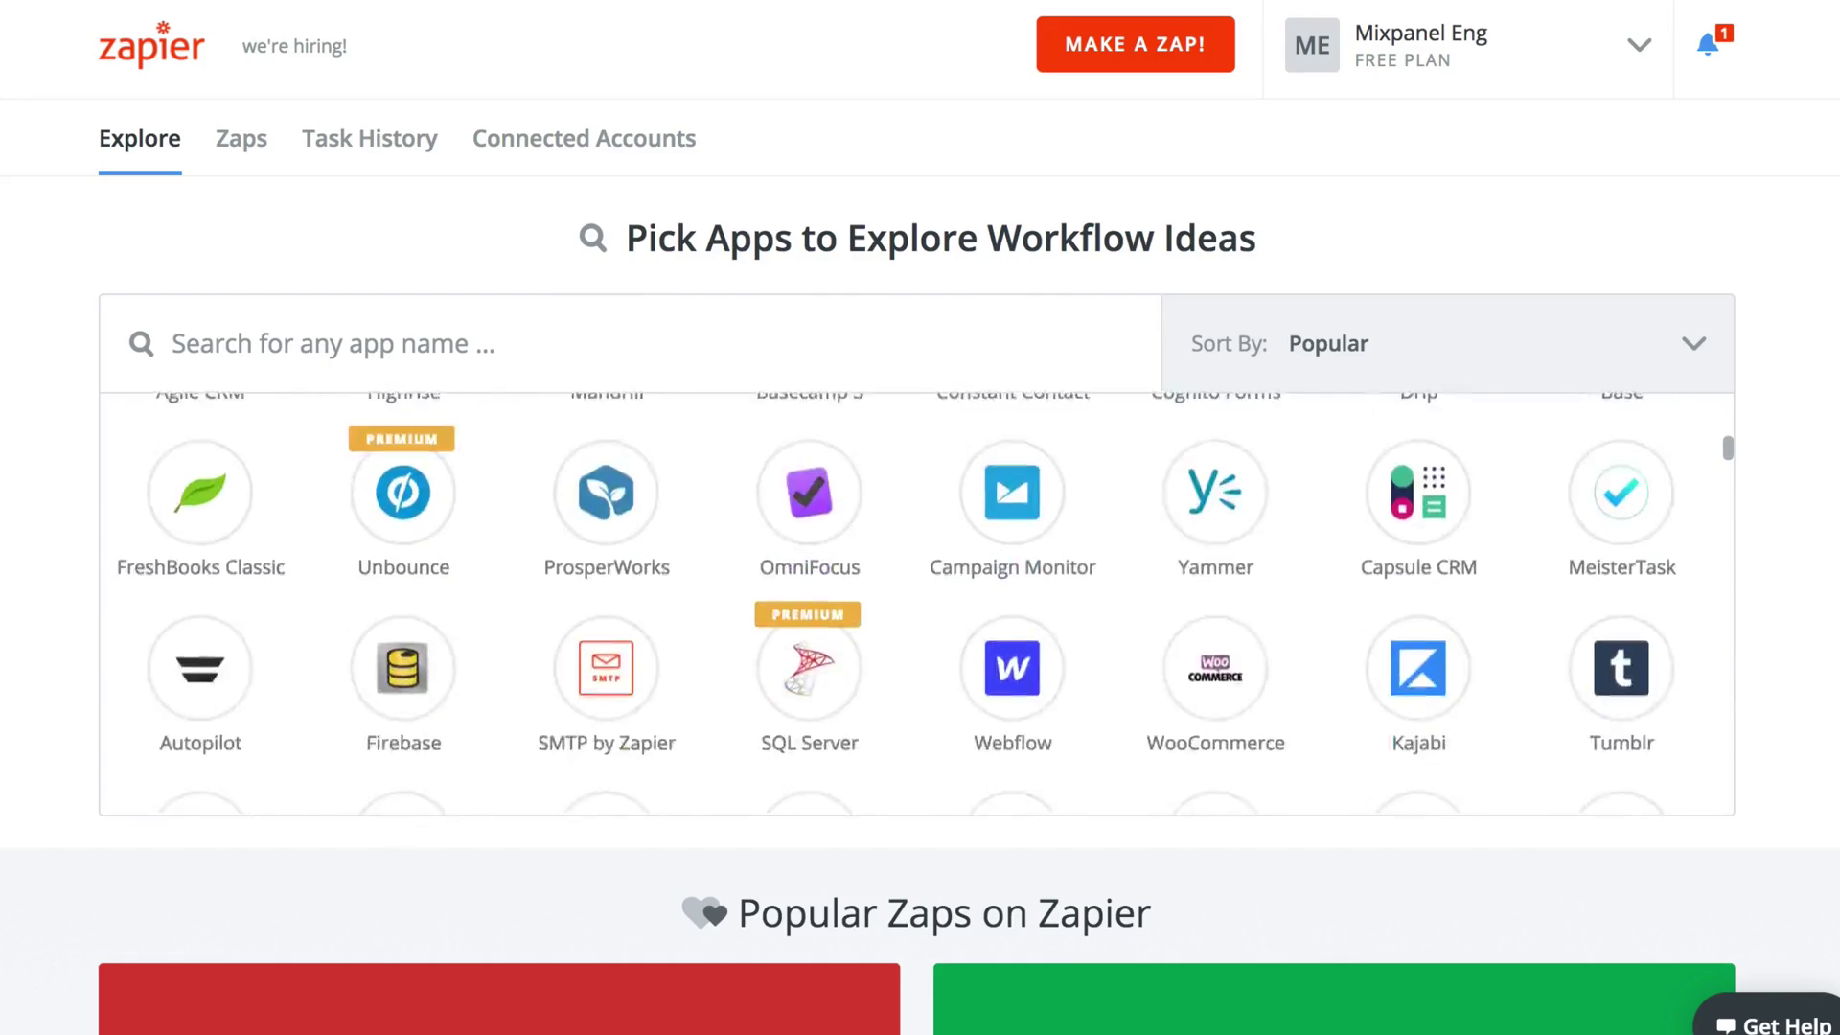
pyautogui.scroll(-10, 917, 604)
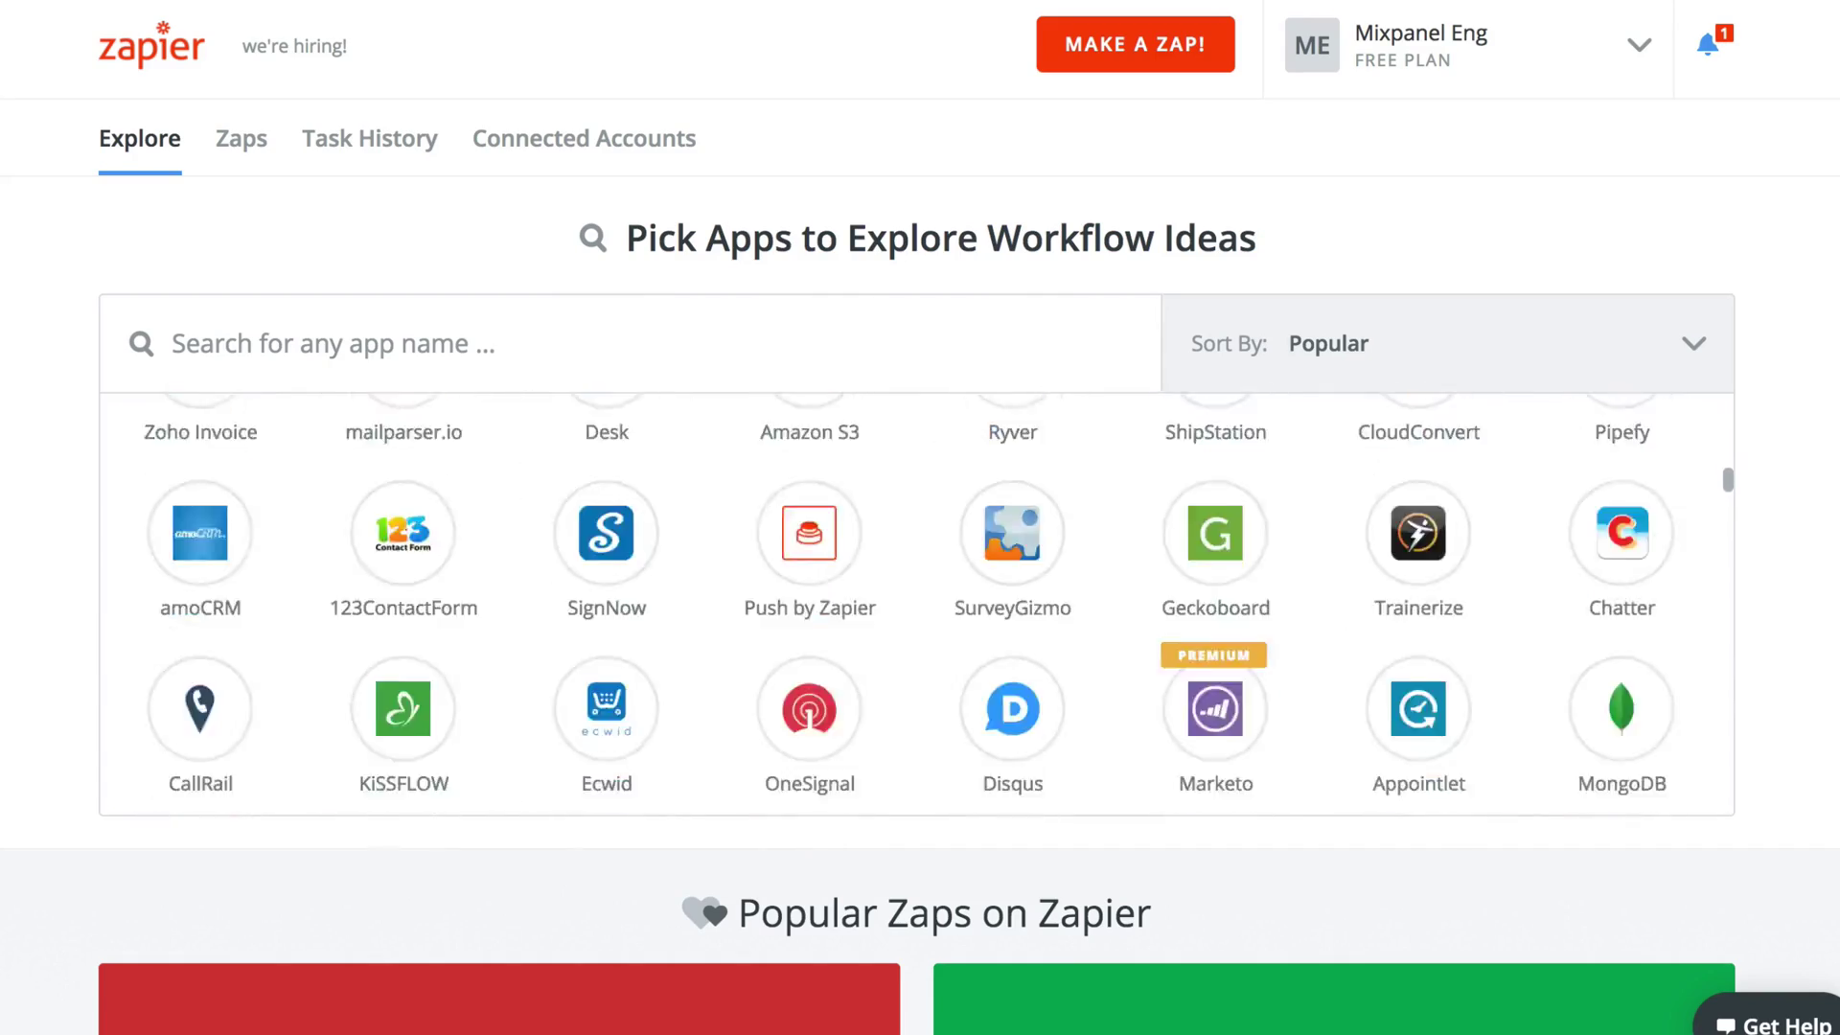
pyautogui.scroll(-8, 916, 604)
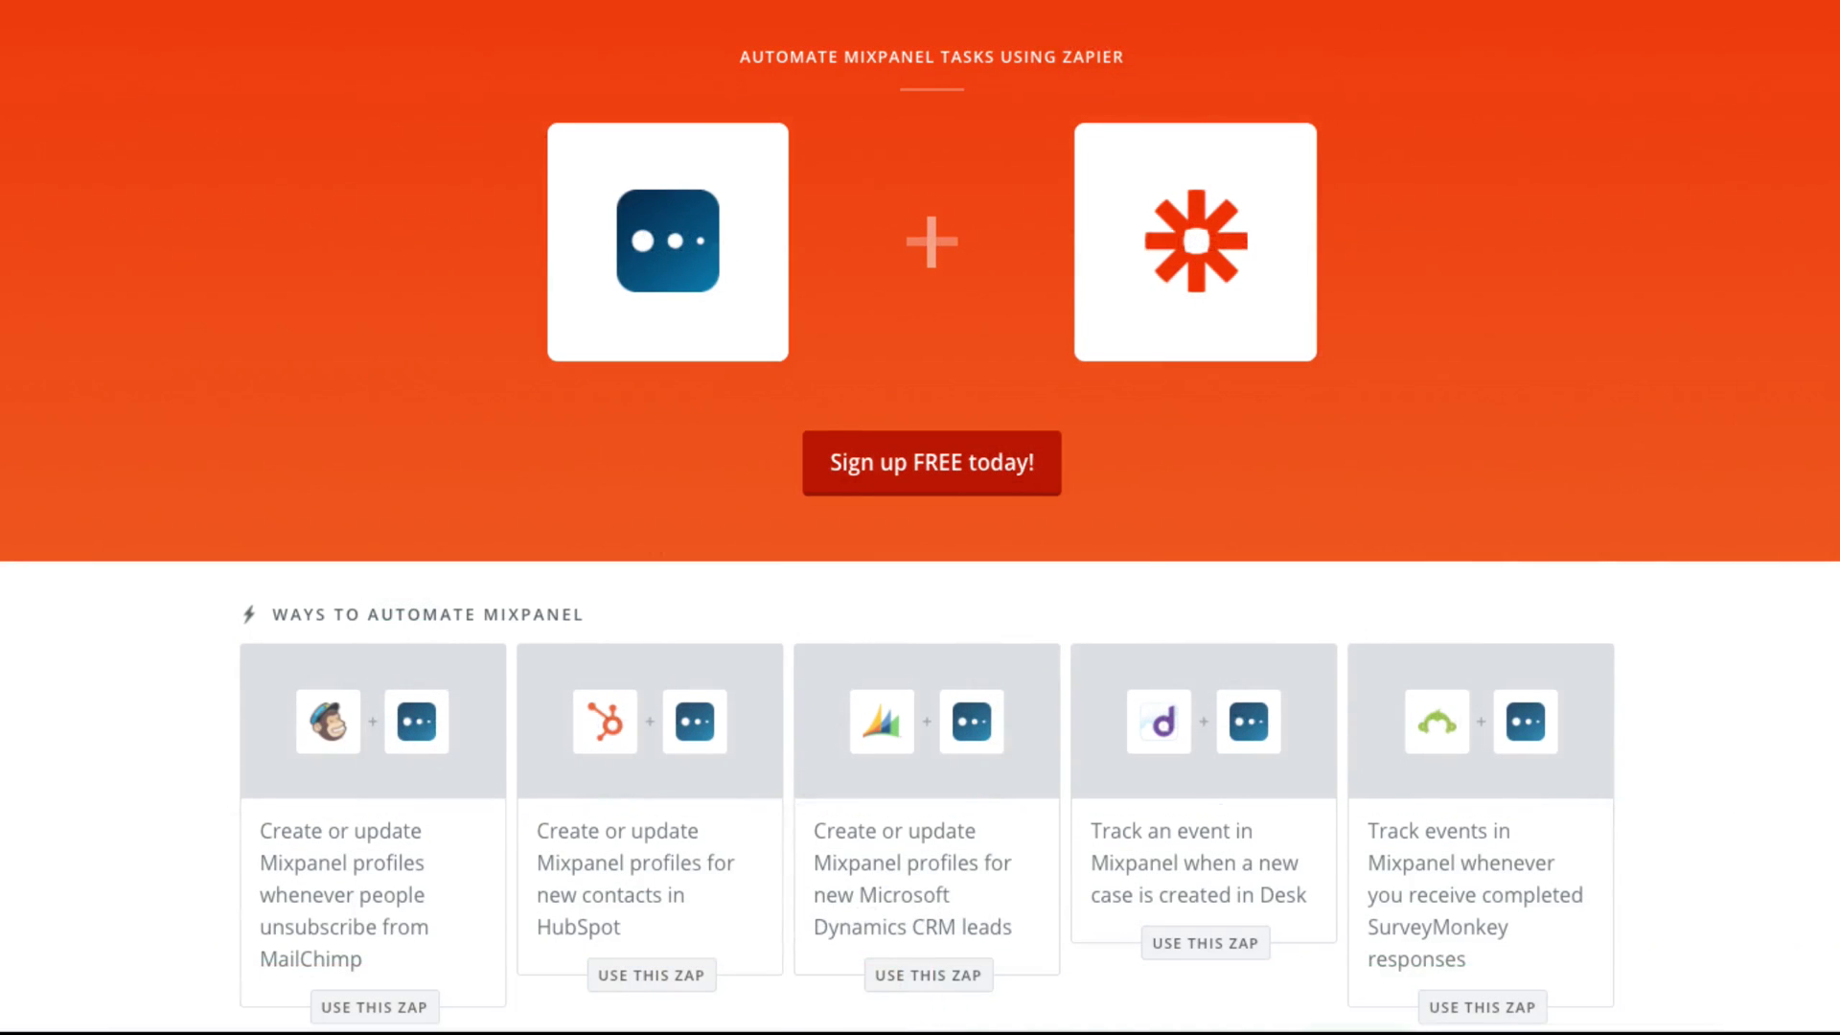